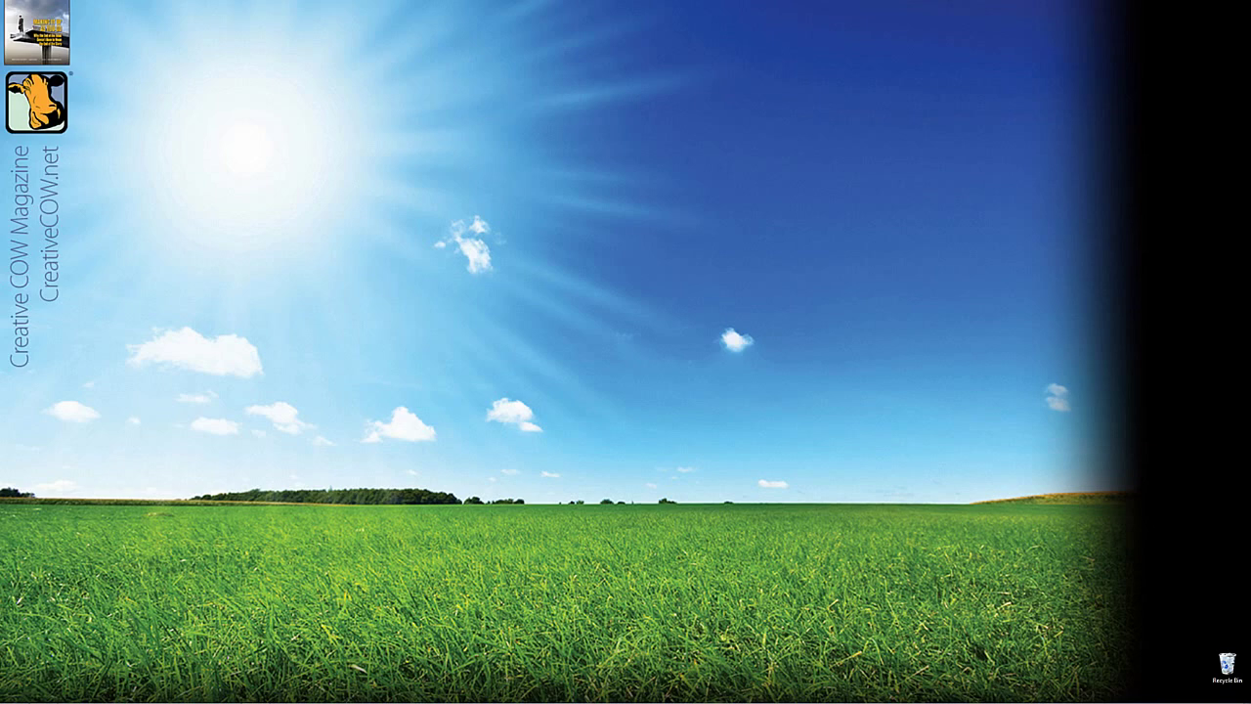
Bring Media Composer to the front and check the project's Format settings.
key("alt+Tab")
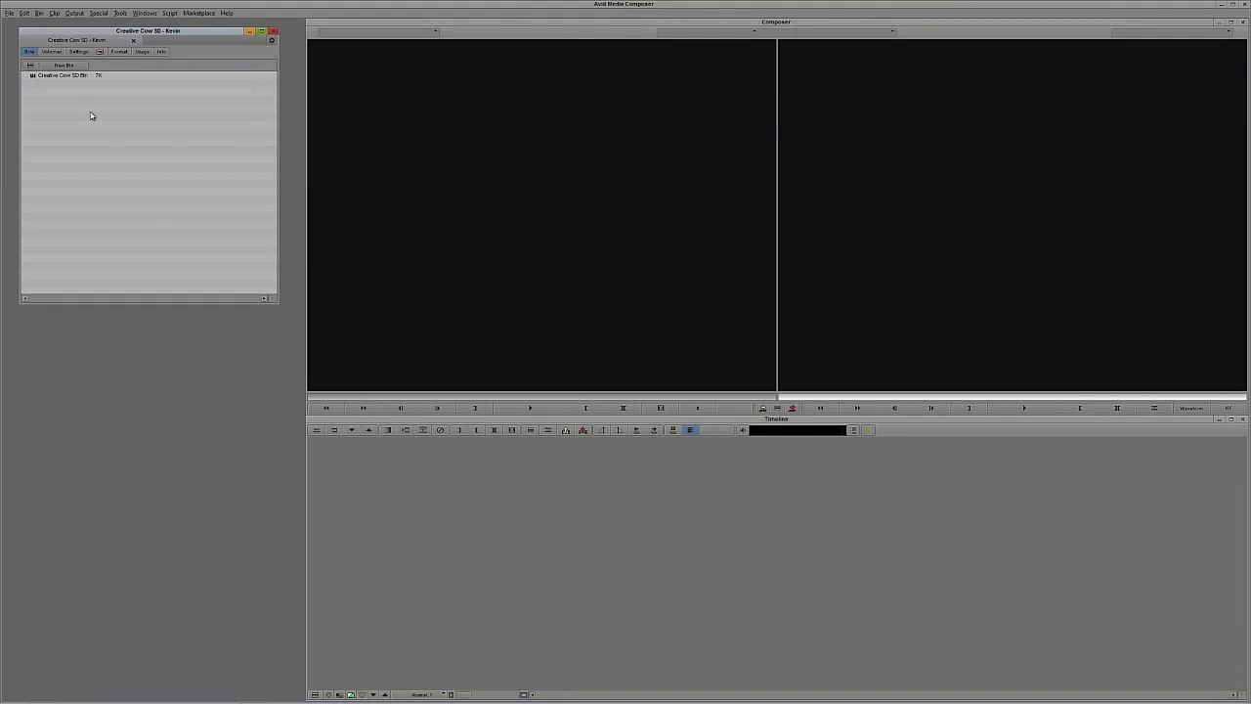
left_click(117, 51)
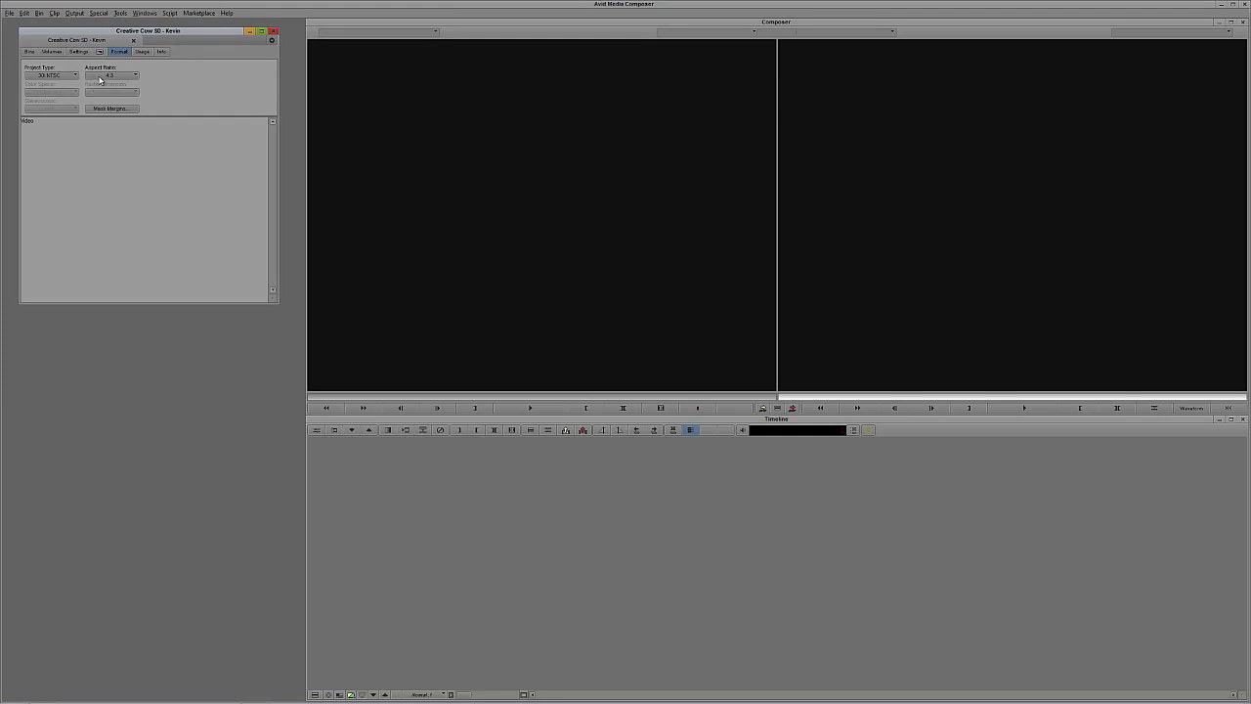
left_click(31, 50)
Open the empty Creative Cow SD Bin in its own window.
left_click(33, 76)
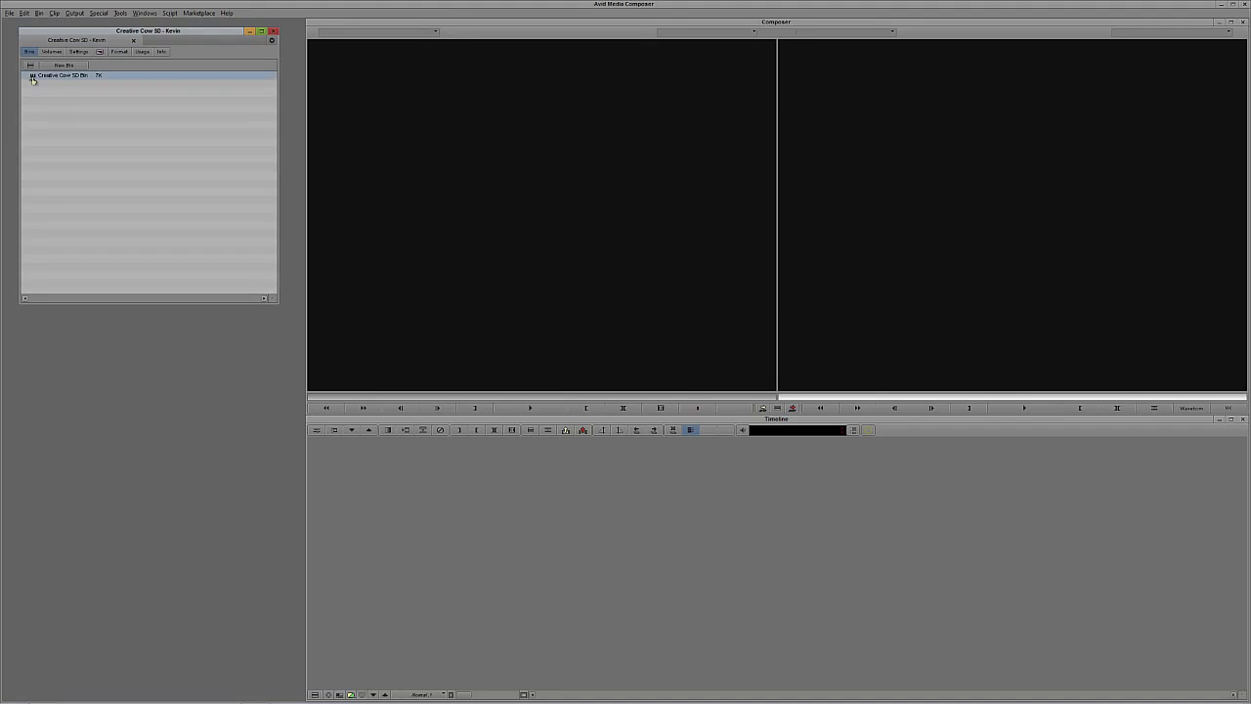
double_click(33, 79)
left_click_drag(153, 317, 156, 331)
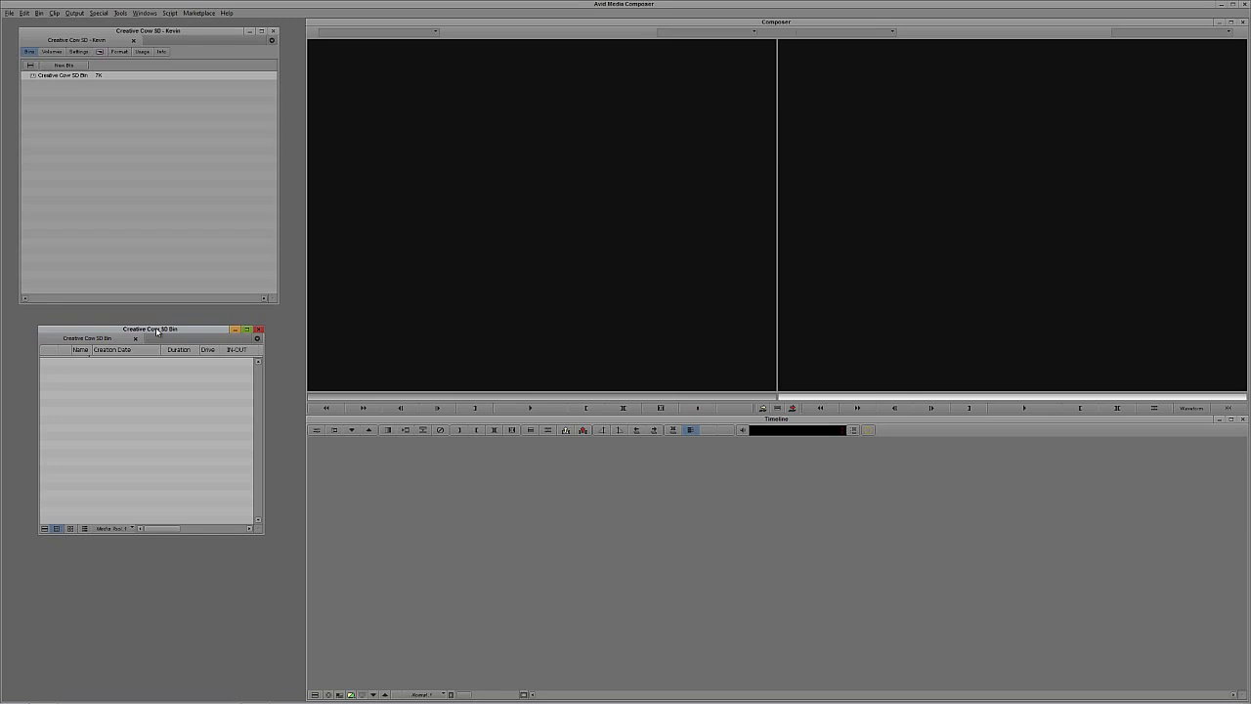
AMA-link 000585_VTXHD.mov into the bin and load it in the Source monitor.
right_click(109, 406)
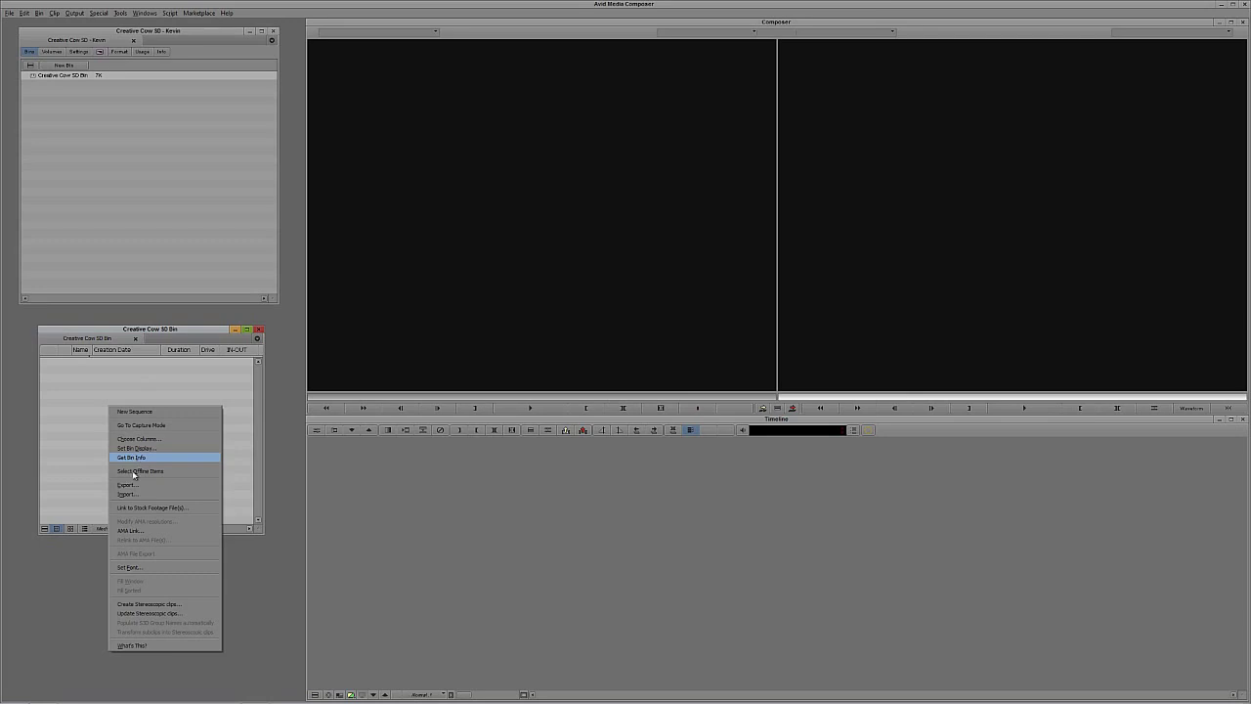
left_click(130, 530)
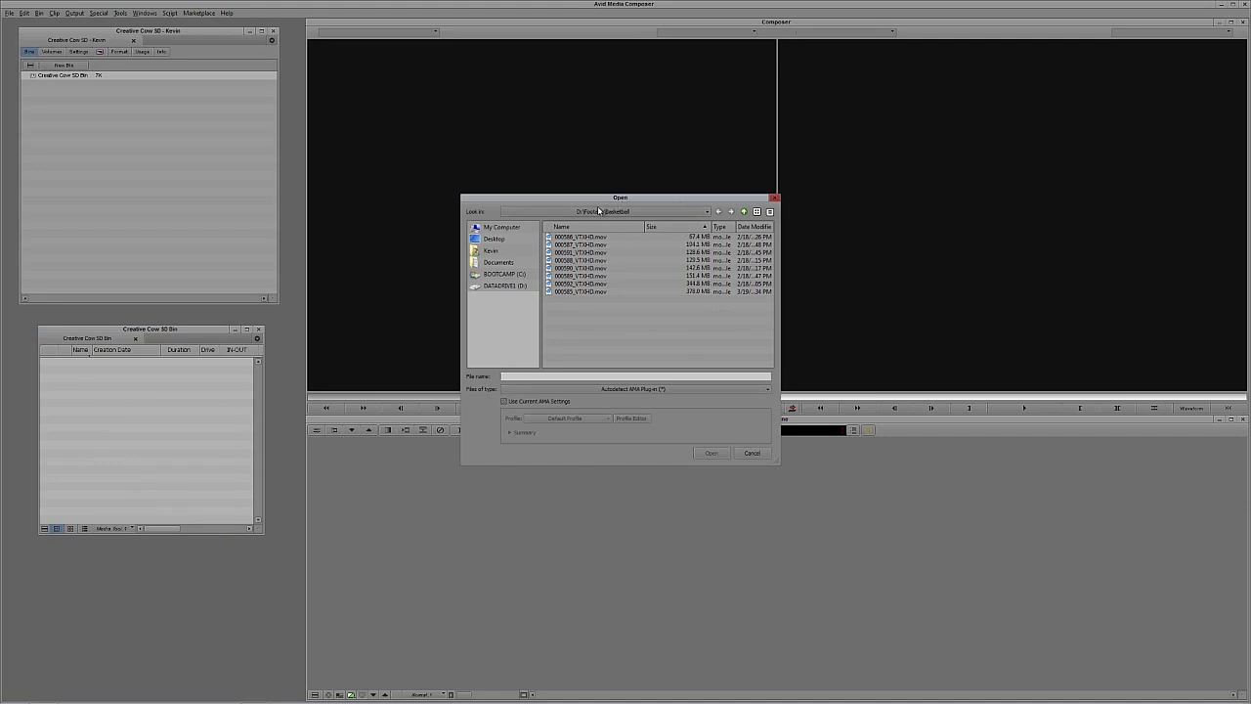
left_click(602, 291)
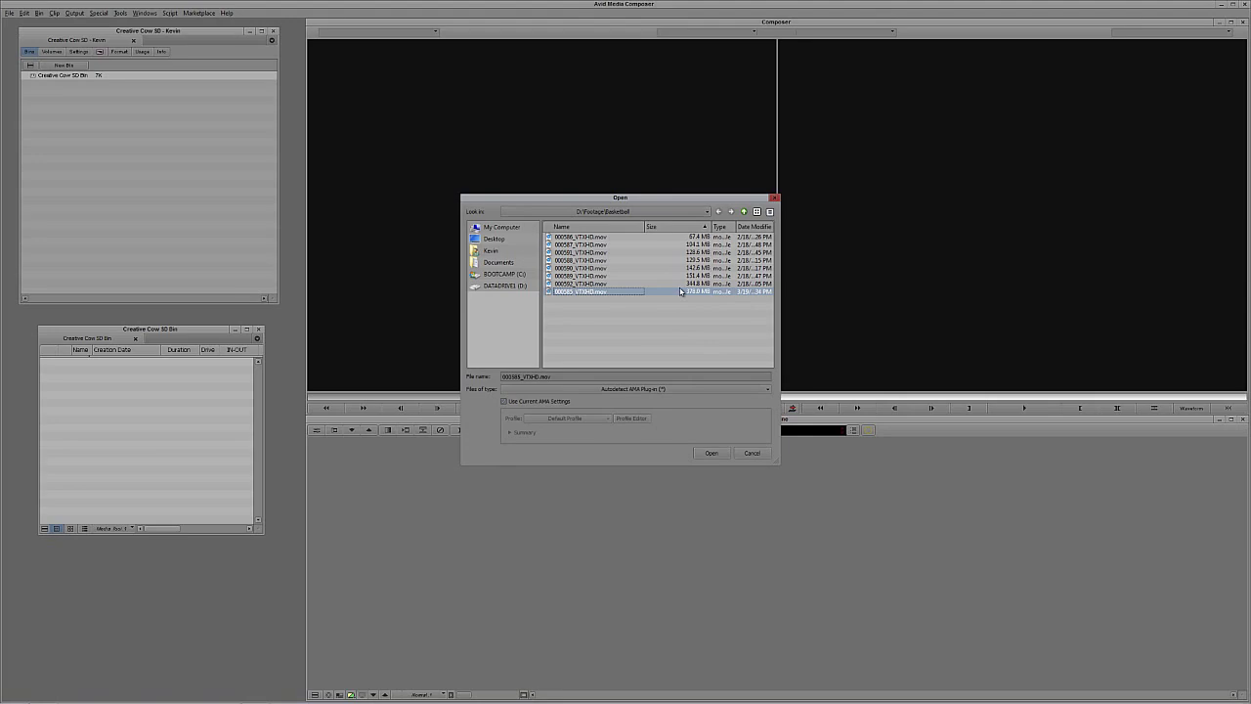
left_click(711, 452)
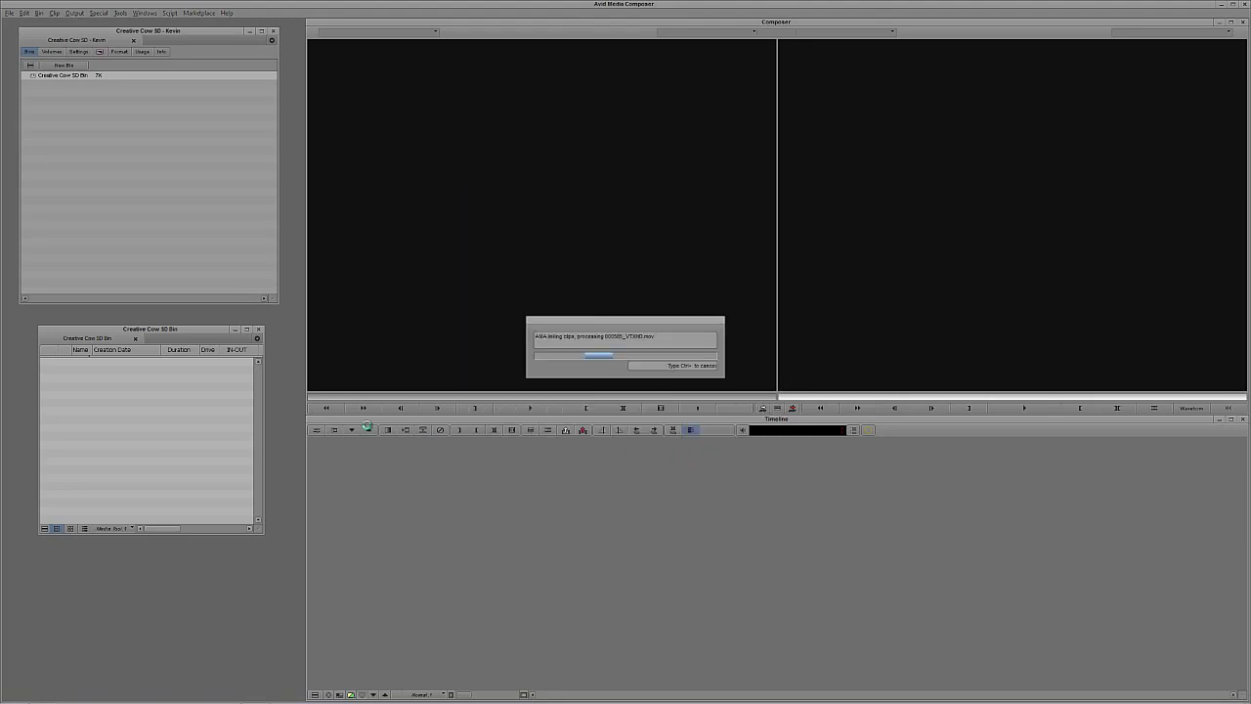
double_click(63, 363)
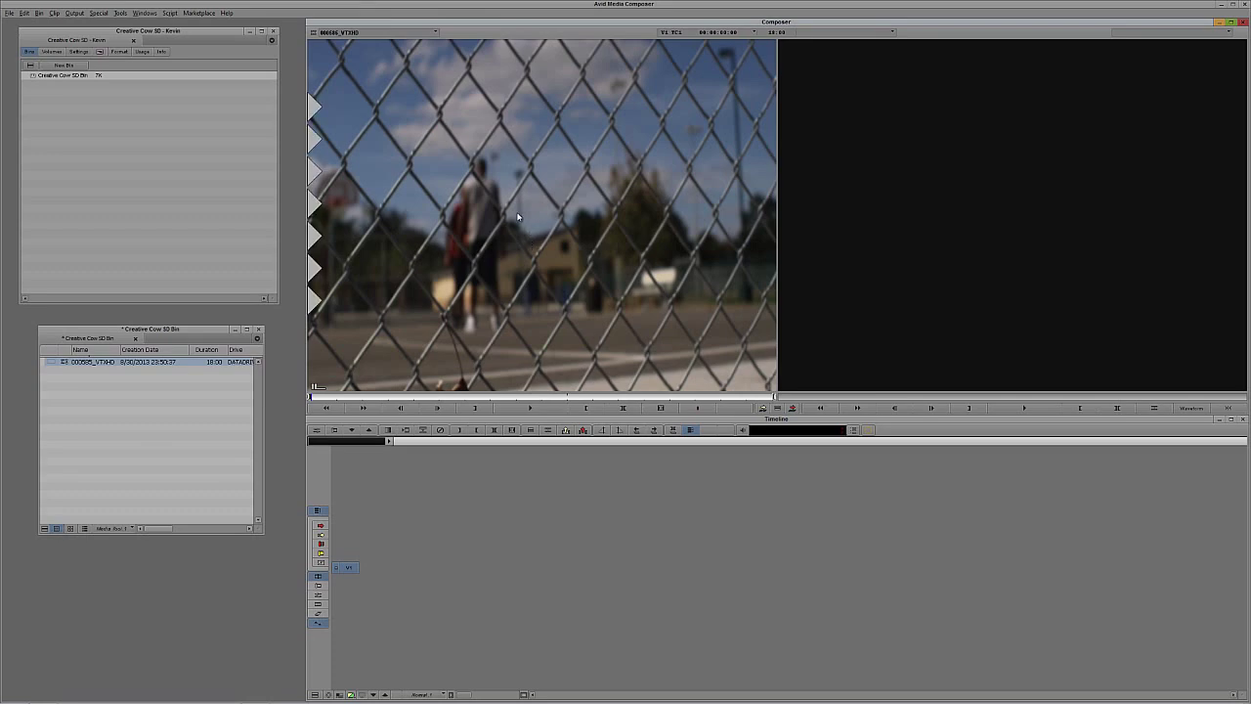
Edit 000585_VTXHD onto V1 of a new sequence, then return near its start.
key("v")
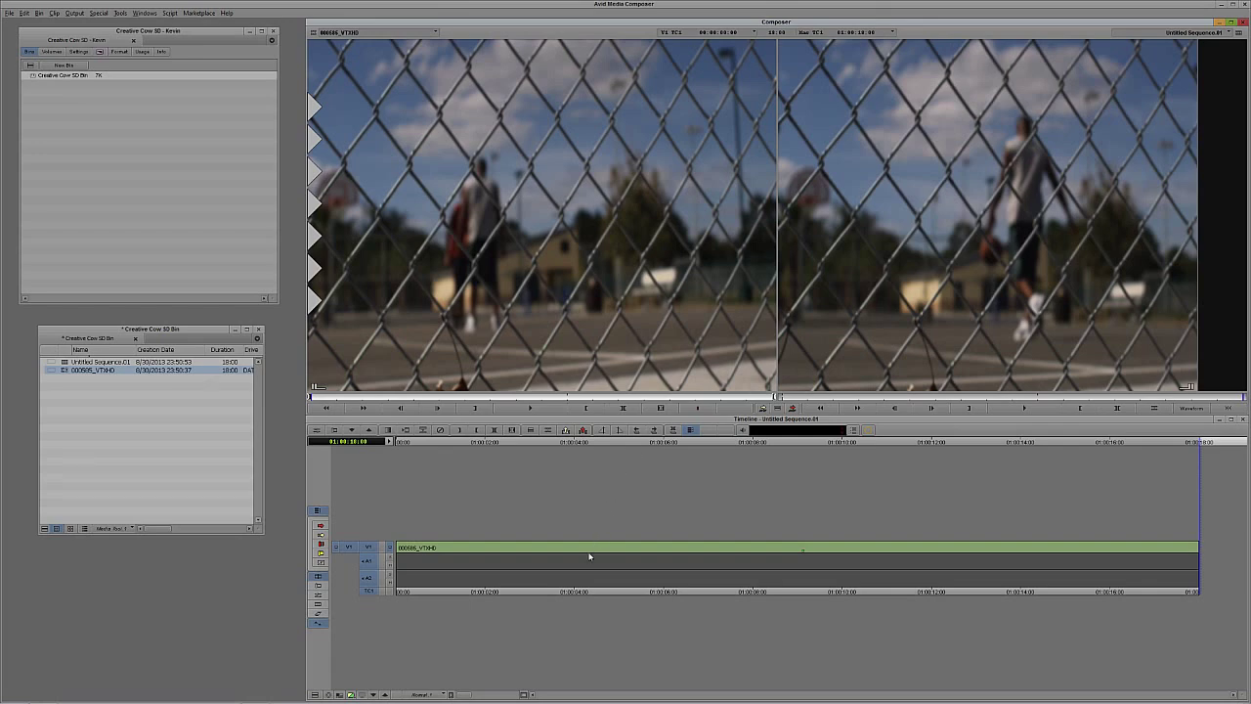
left_click_drag(589, 556, 394, 544)
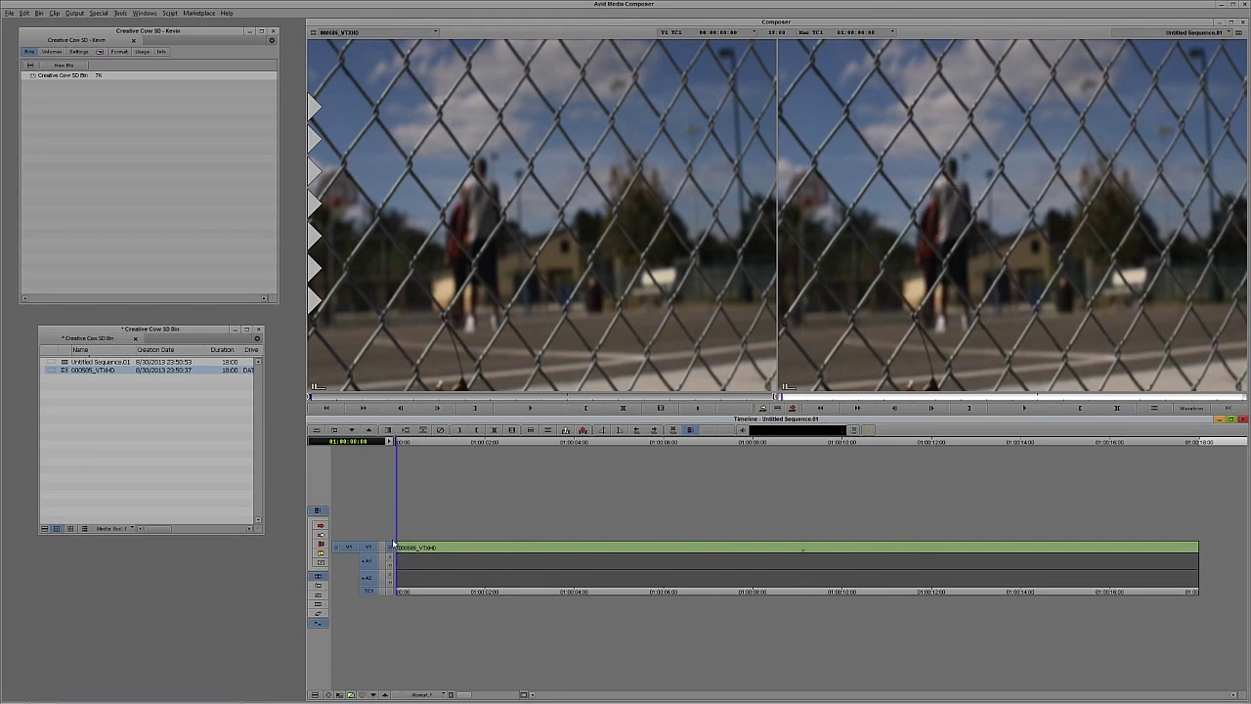
Apply the Reformat category's 16:9 Letterbox effect to the V1 clip and review it.
key("ctrl+8")
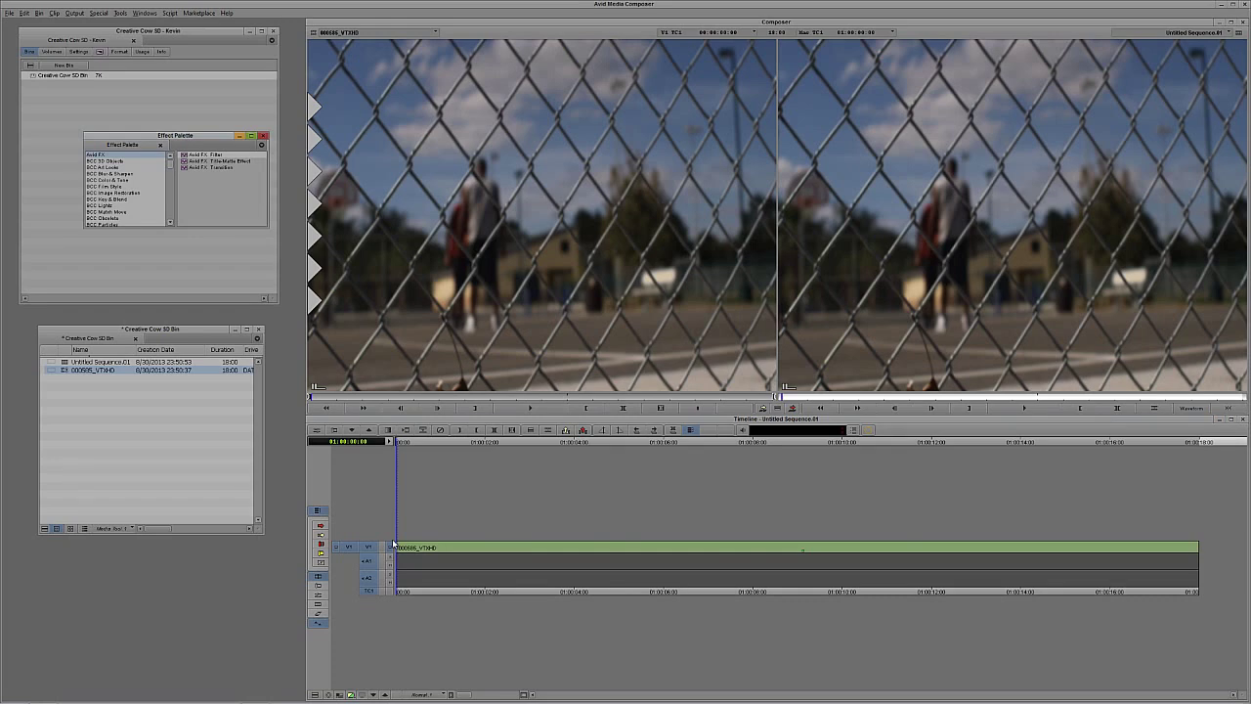
left_click_drag(172, 161, 174, 217)
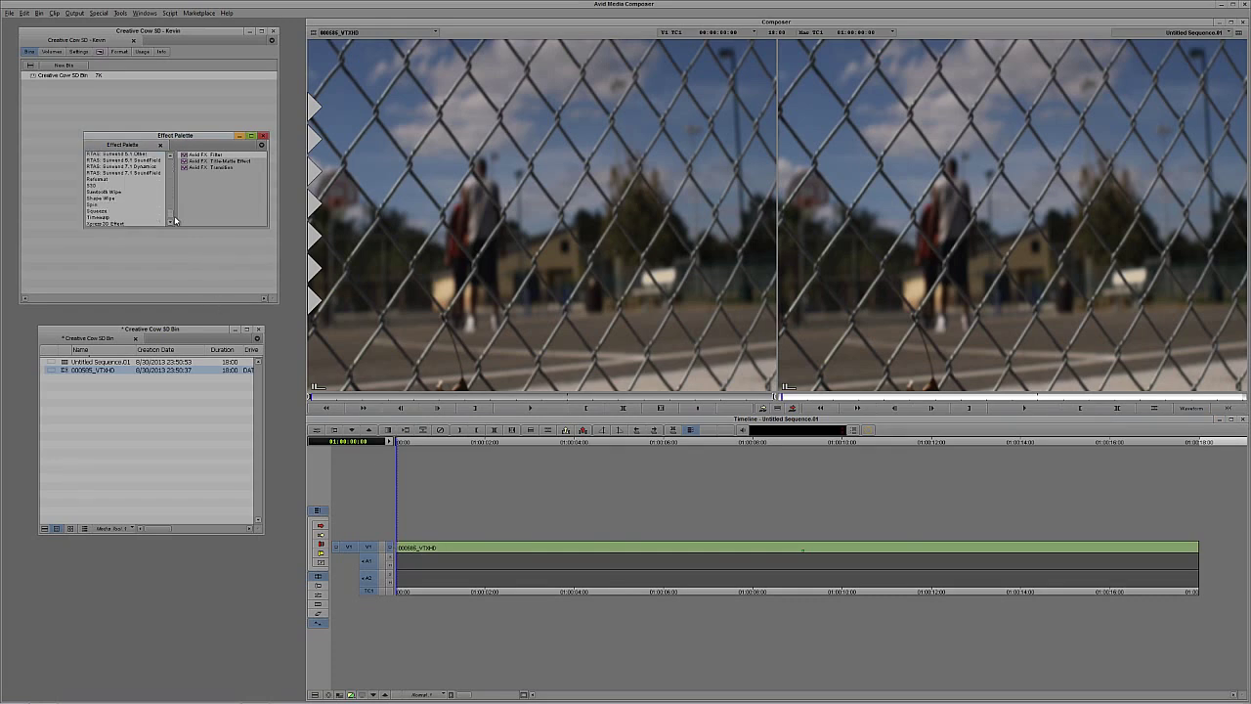
left_click(110, 180)
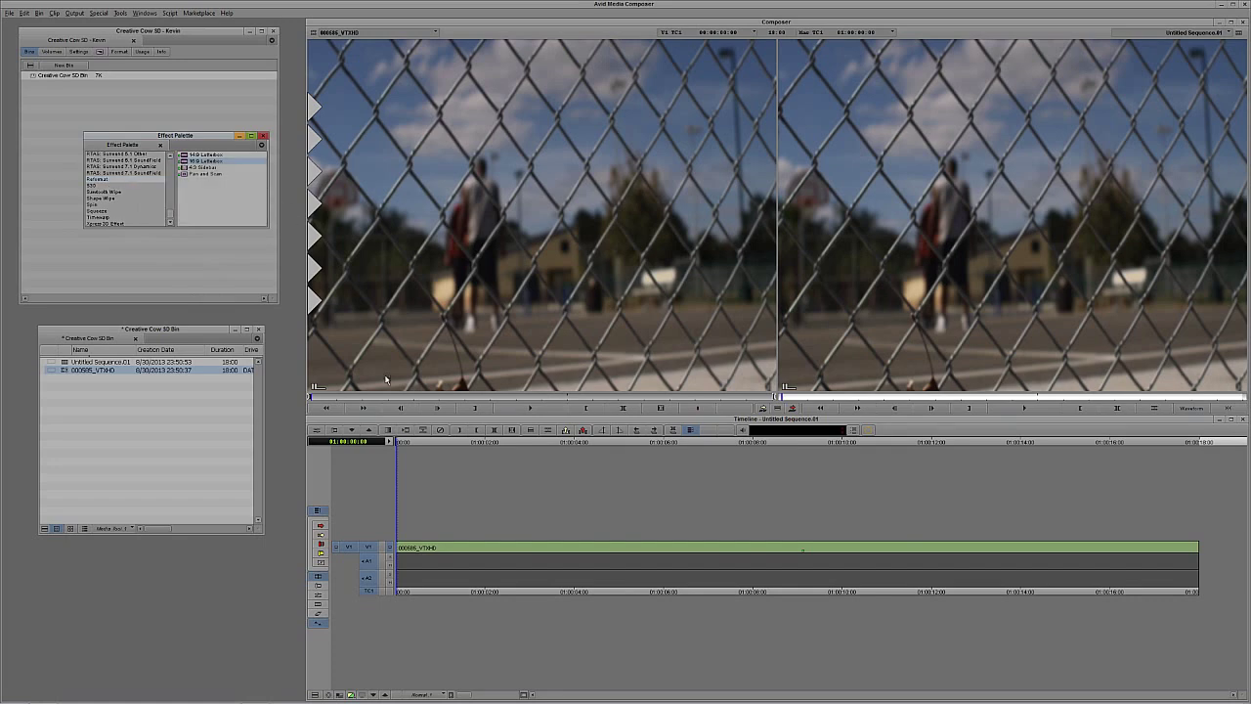
left_click_drag(394, 418, 579, 563)
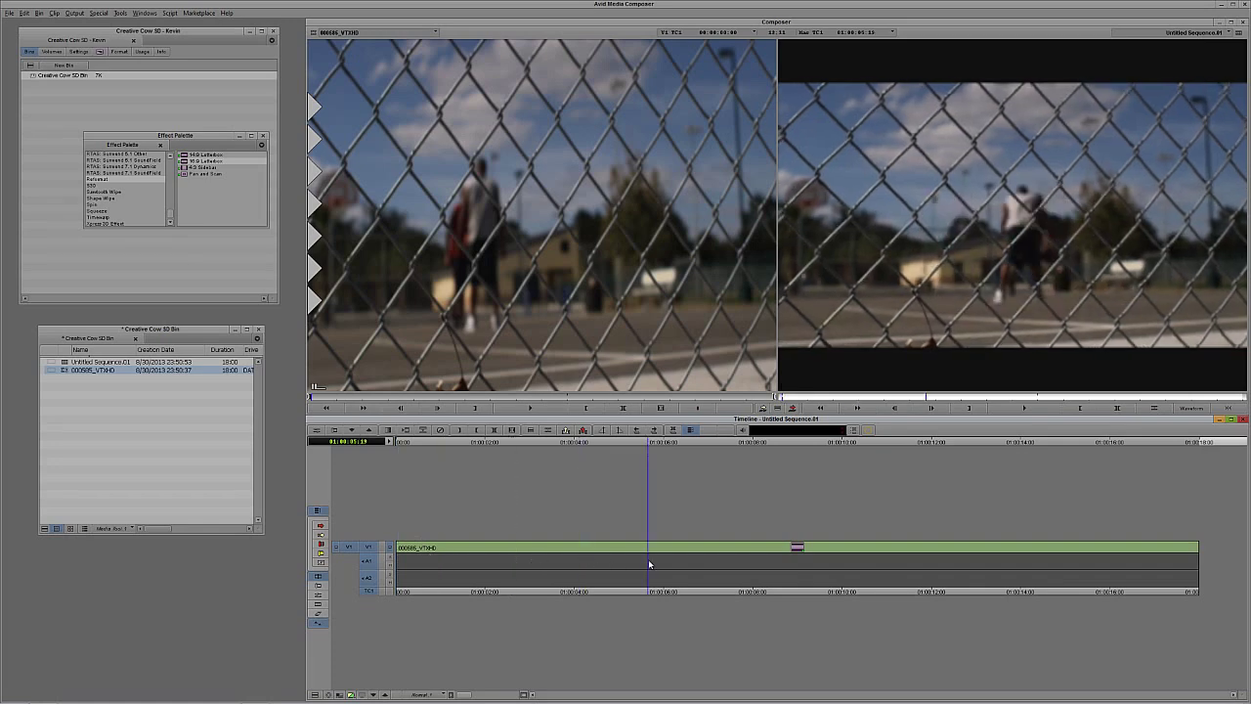
left_click_drag(648, 559, 1052, 554)
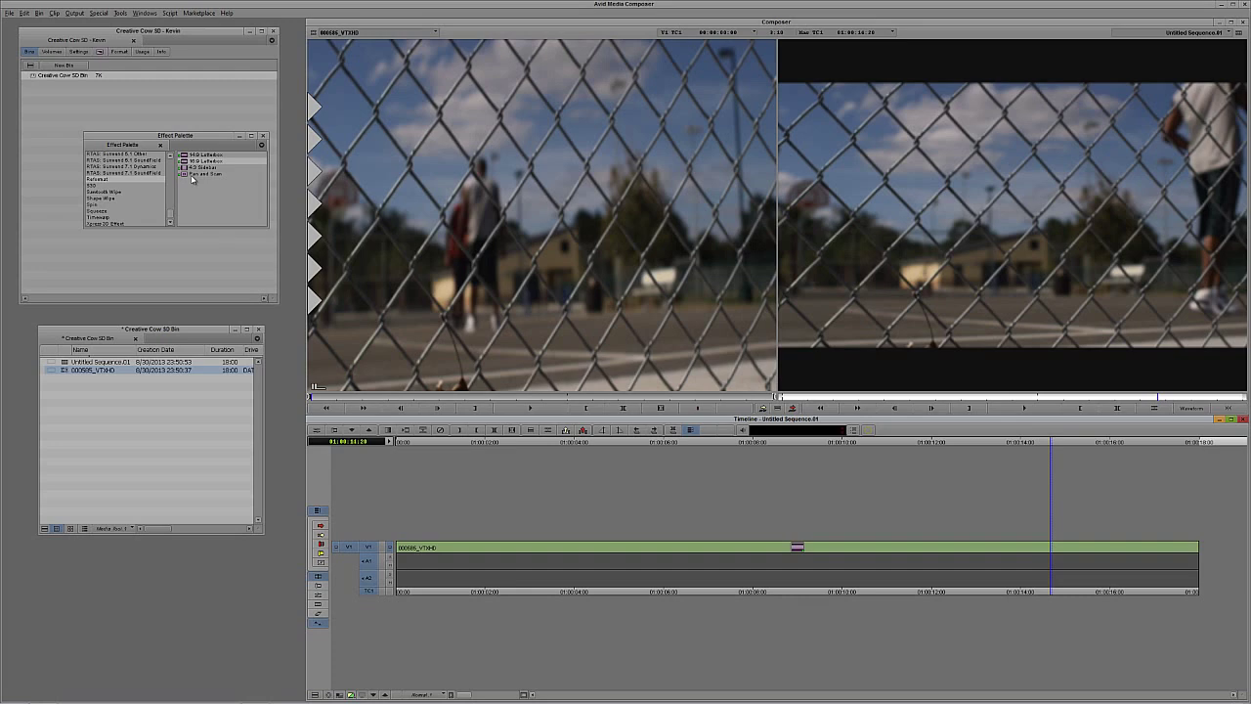
Undo the letterbox and confirm the clip's video format is DNxHD 175 X (HD1080).
left_click(695, 563)
key("ctrl+z")
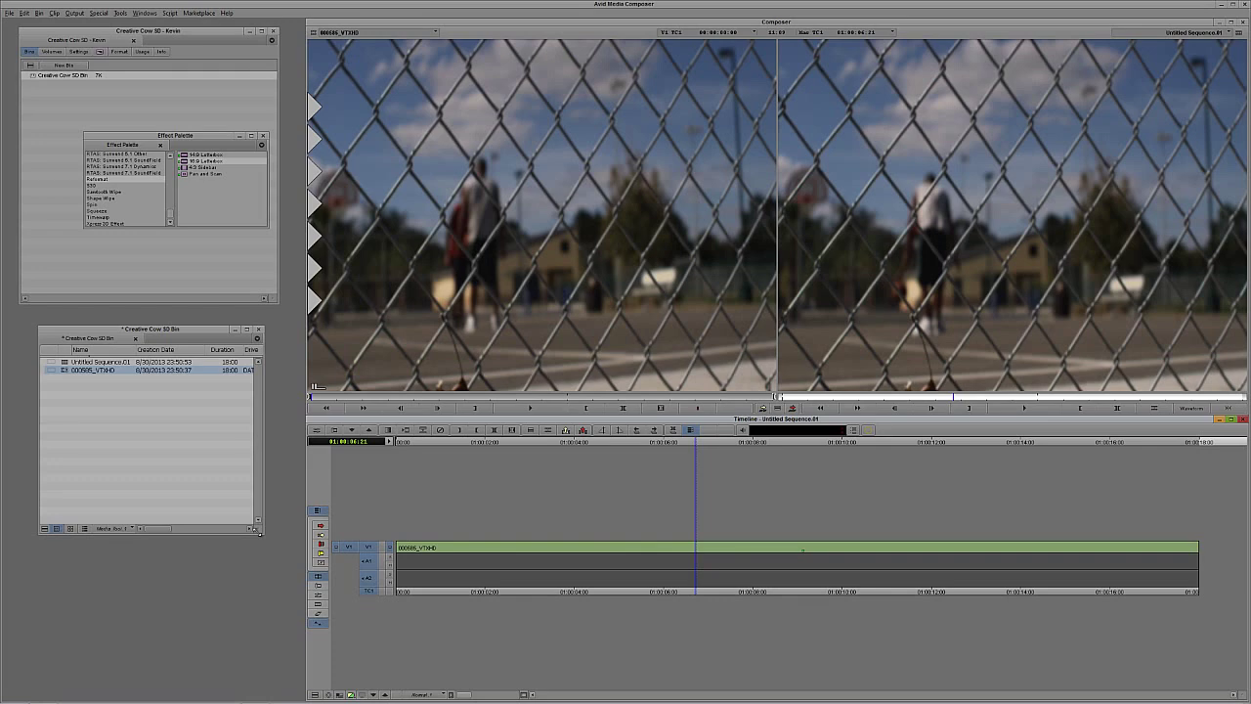
left_click_drag(259, 532, 797, 473)
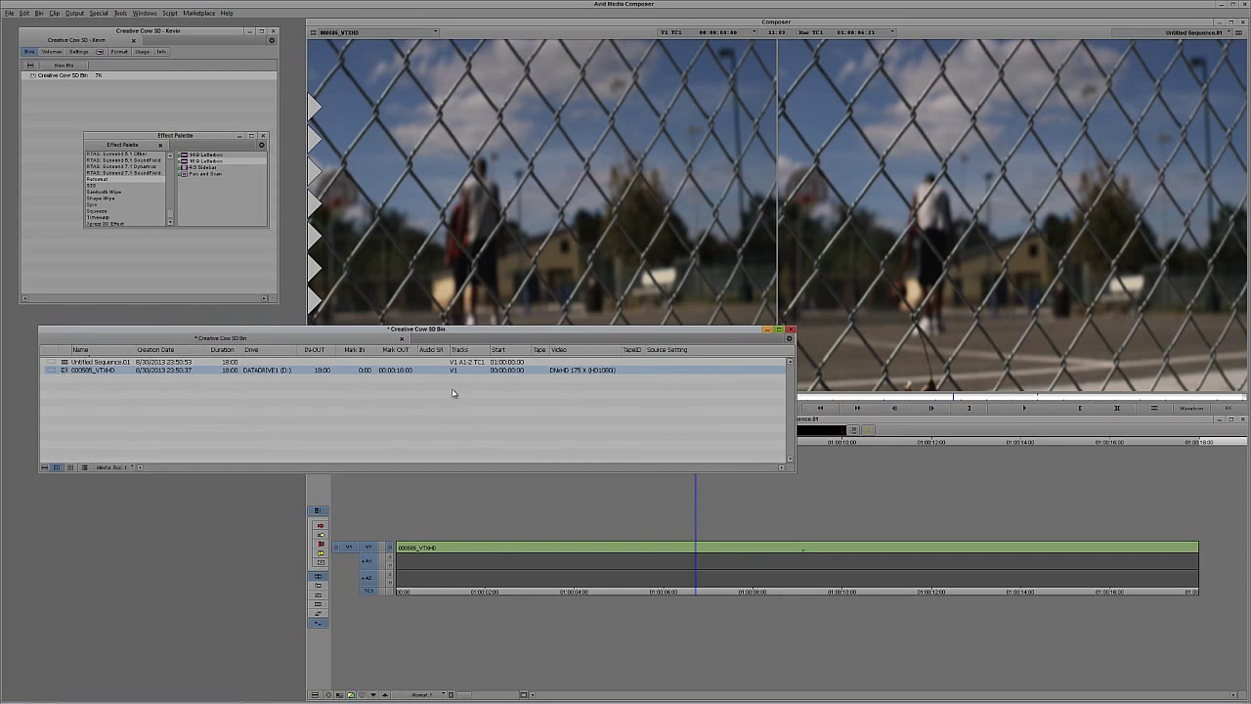
left_click(555, 371)
Re-apply the 16:9 Letterbox effect to the V1 clip.
left_click_drag(790, 467, 290, 492)
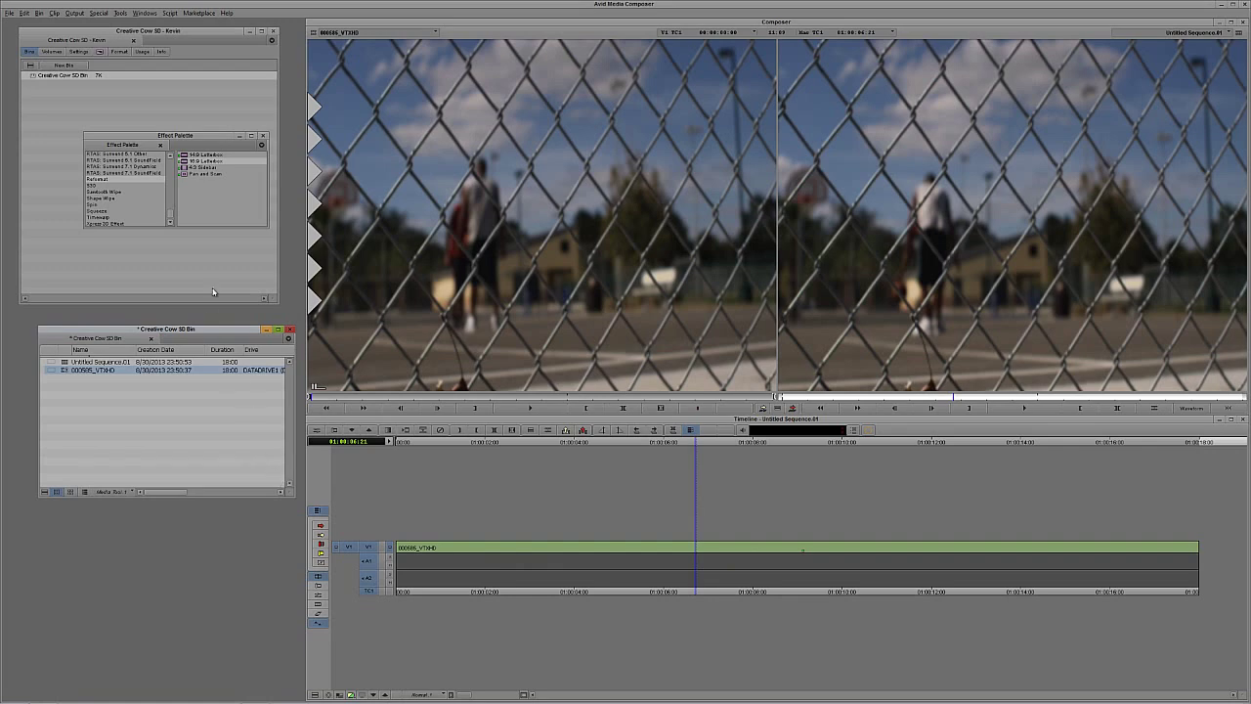
left_click(192, 161)
left_click_drag(610, 450, 649, 548)
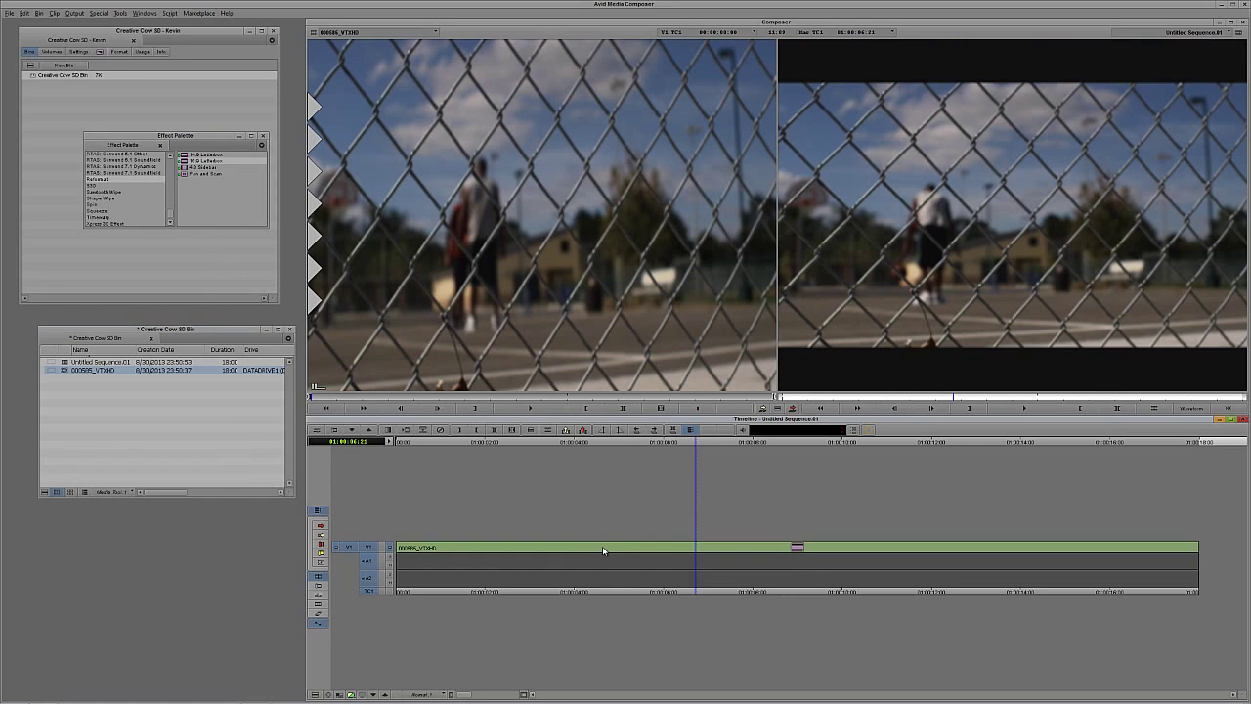
Inspect the 16:9 Letterbox parameters in the Effect Editor, then delete the effect from V1.
left_click(603, 550)
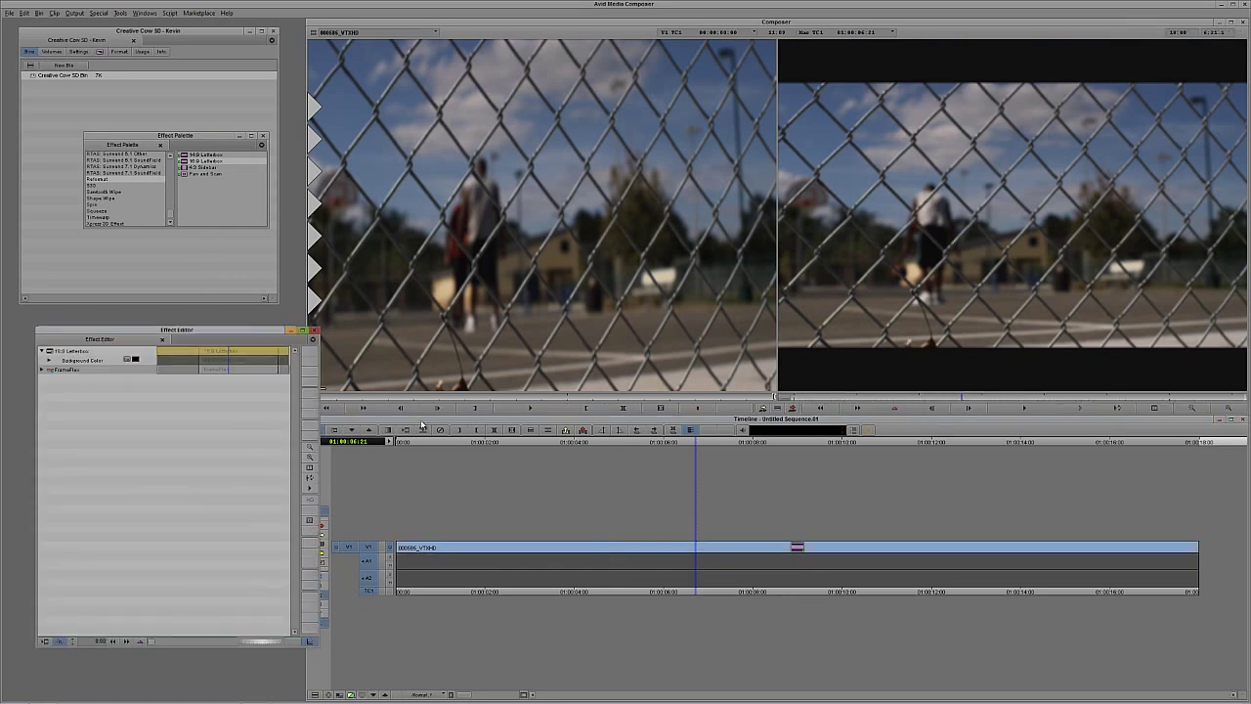
left_click_drag(225, 331, 757, 180)
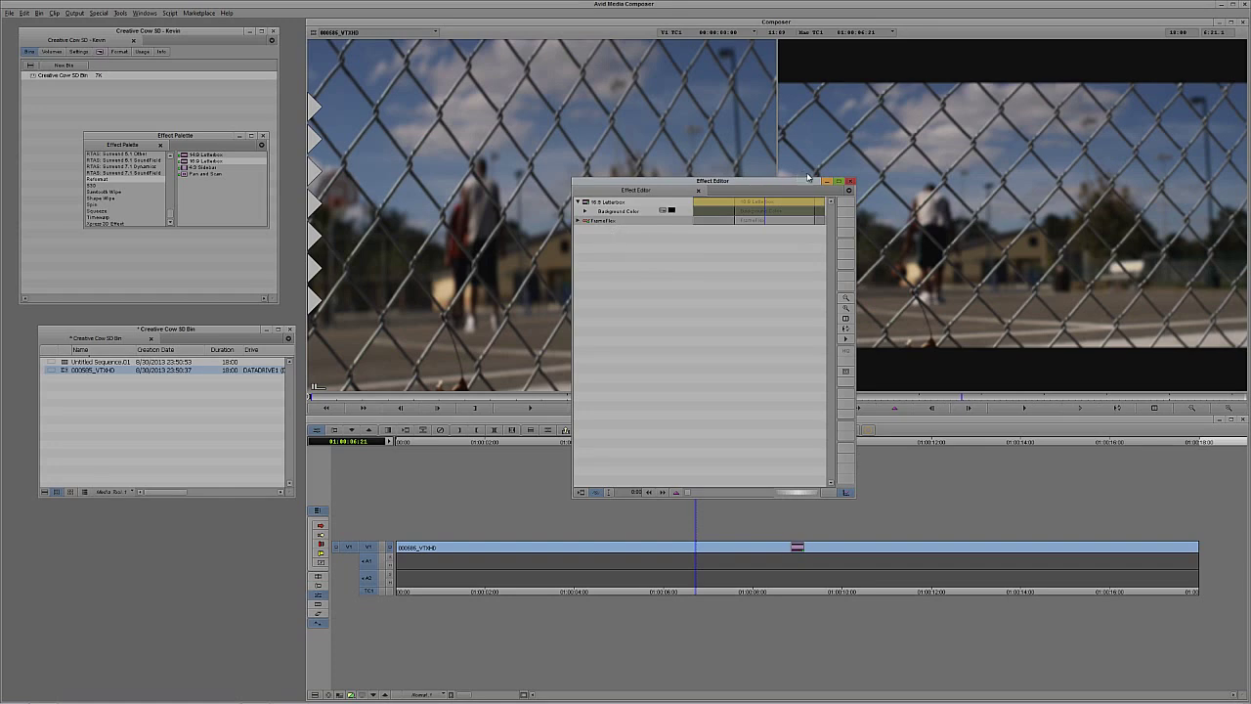
left_click(850, 182)
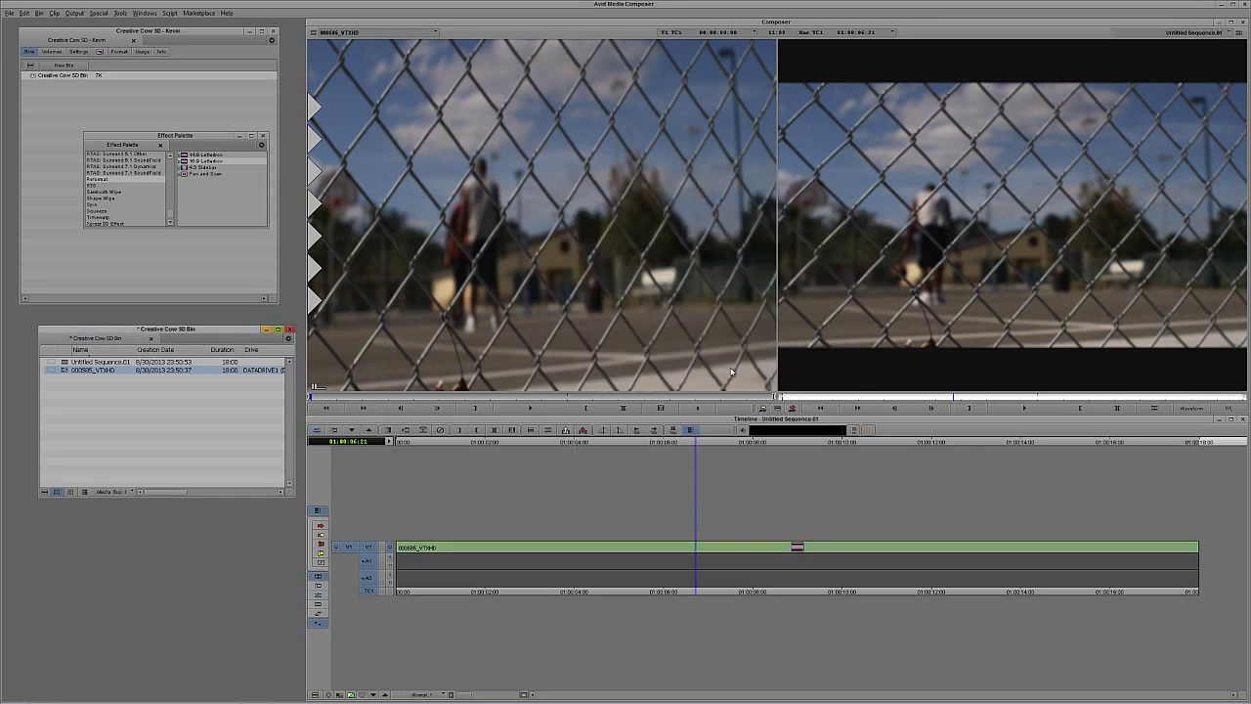
left_click(720, 545)
key("Delete")
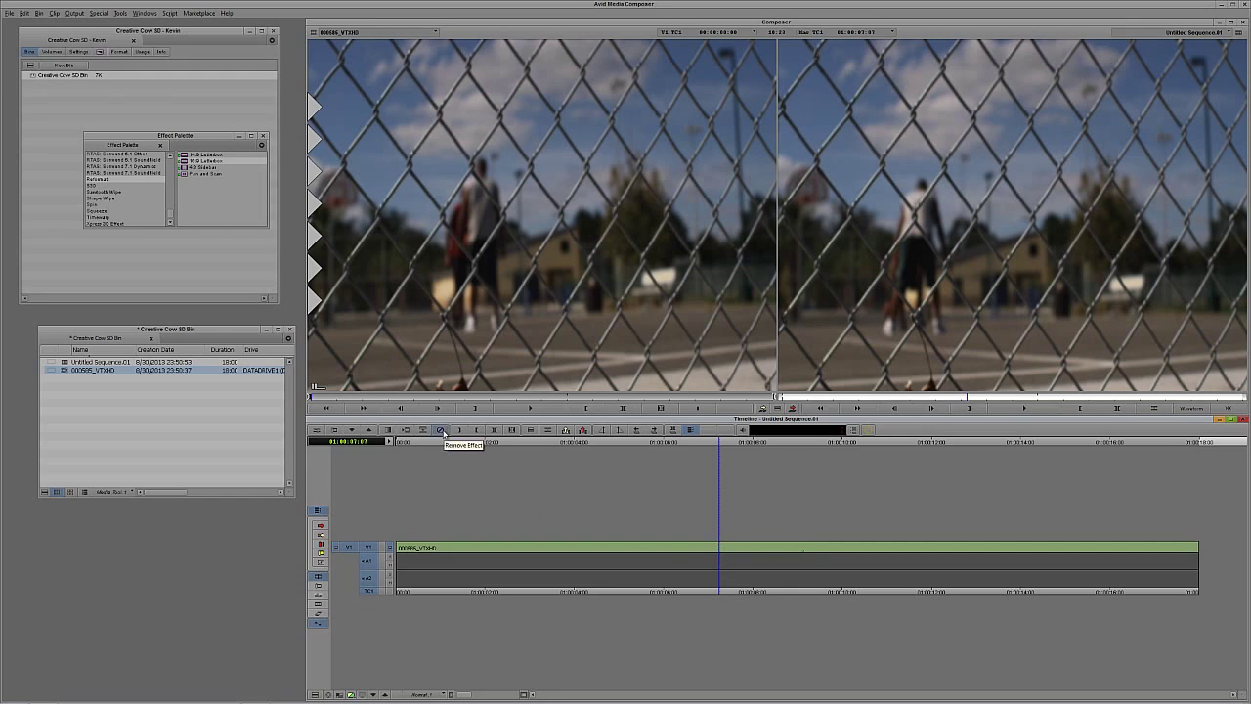
Set the V1 clip's FrameFlex size back to 100, close the Effect Editor, and scrub.
left_click(734, 549)
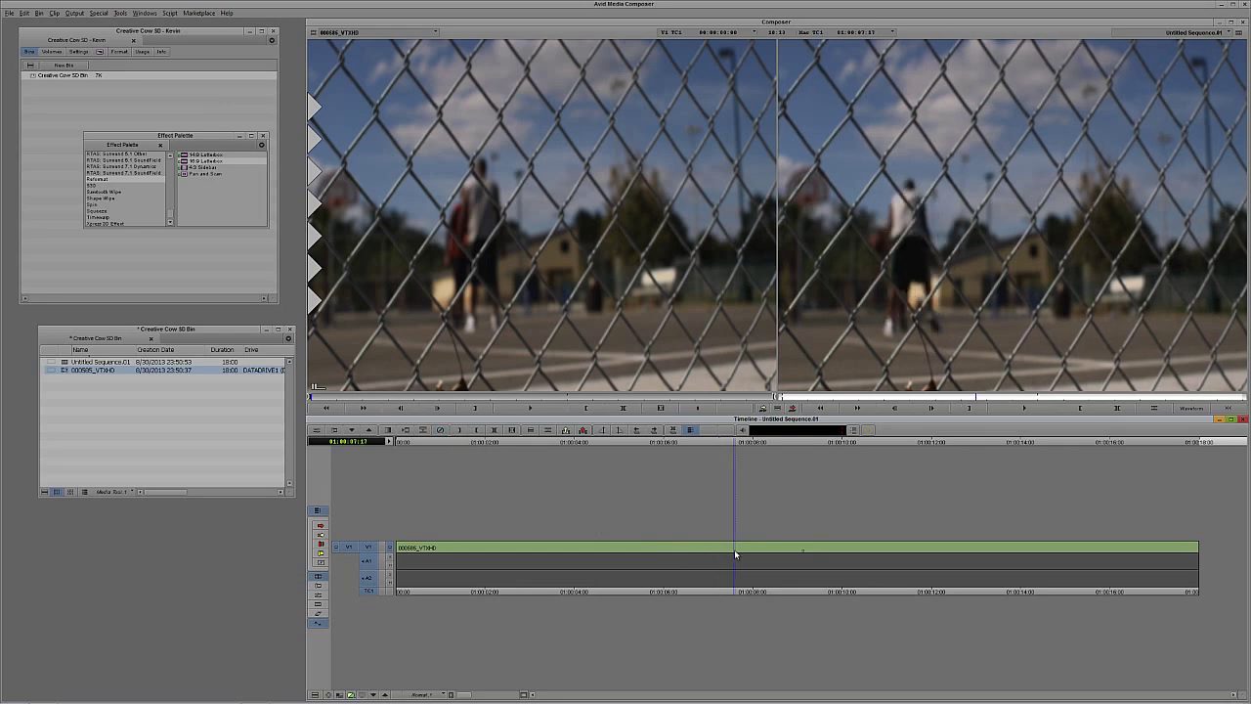
key("ctrl+8")
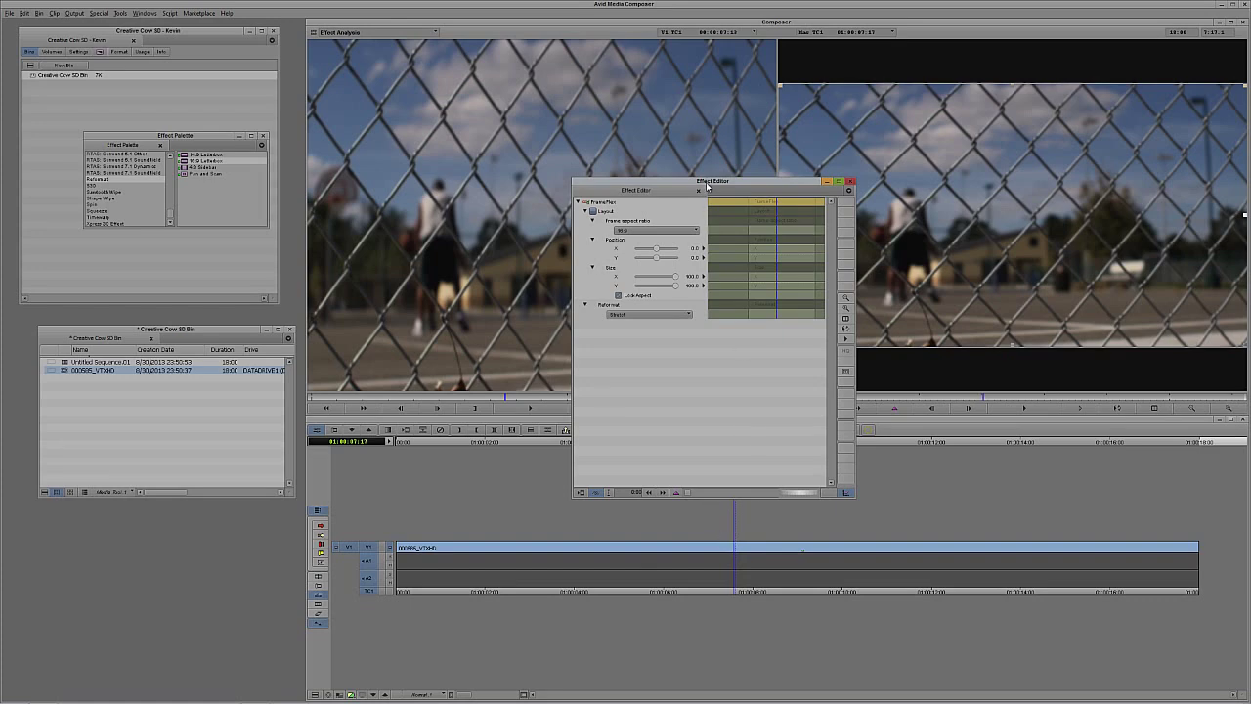
left_click_drag(707, 182, 655, 200)
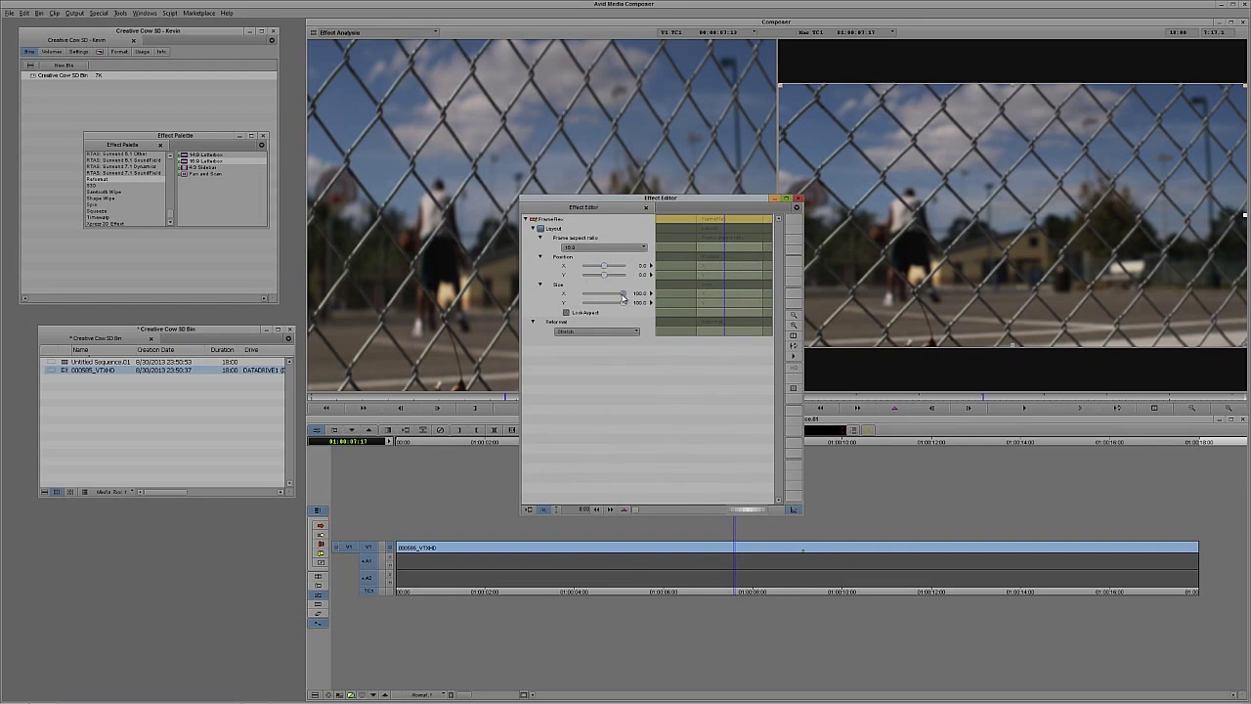
left_click_drag(623, 295, 598, 296)
left_click_drag(633, 201, 570, 362)
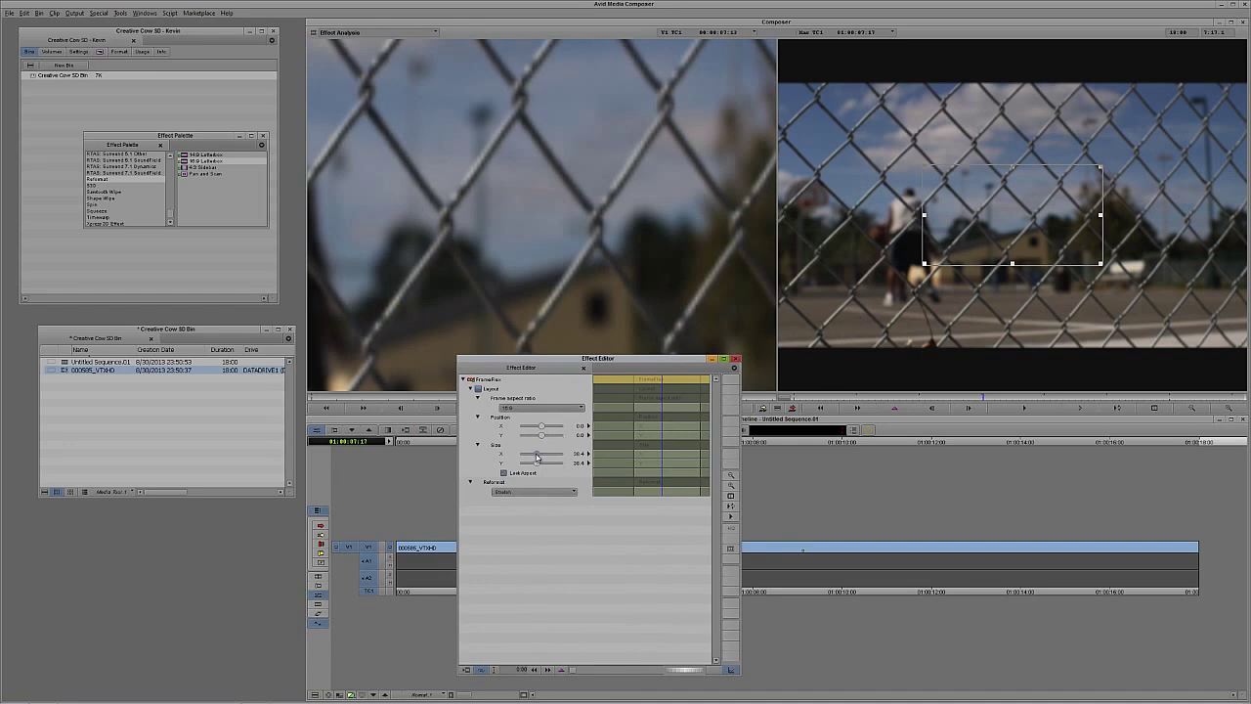
left_click_drag(536, 455, 571, 457)
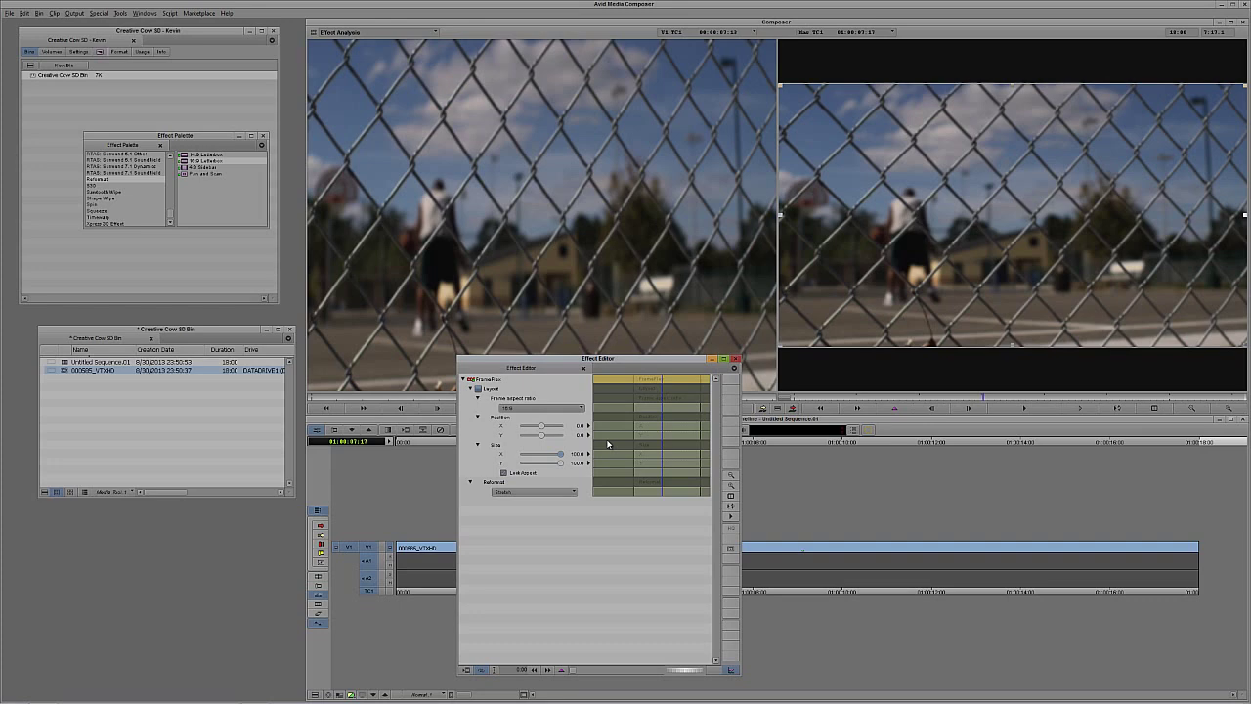
left_click(736, 359)
left_click_drag(582, 548, 607, 542)
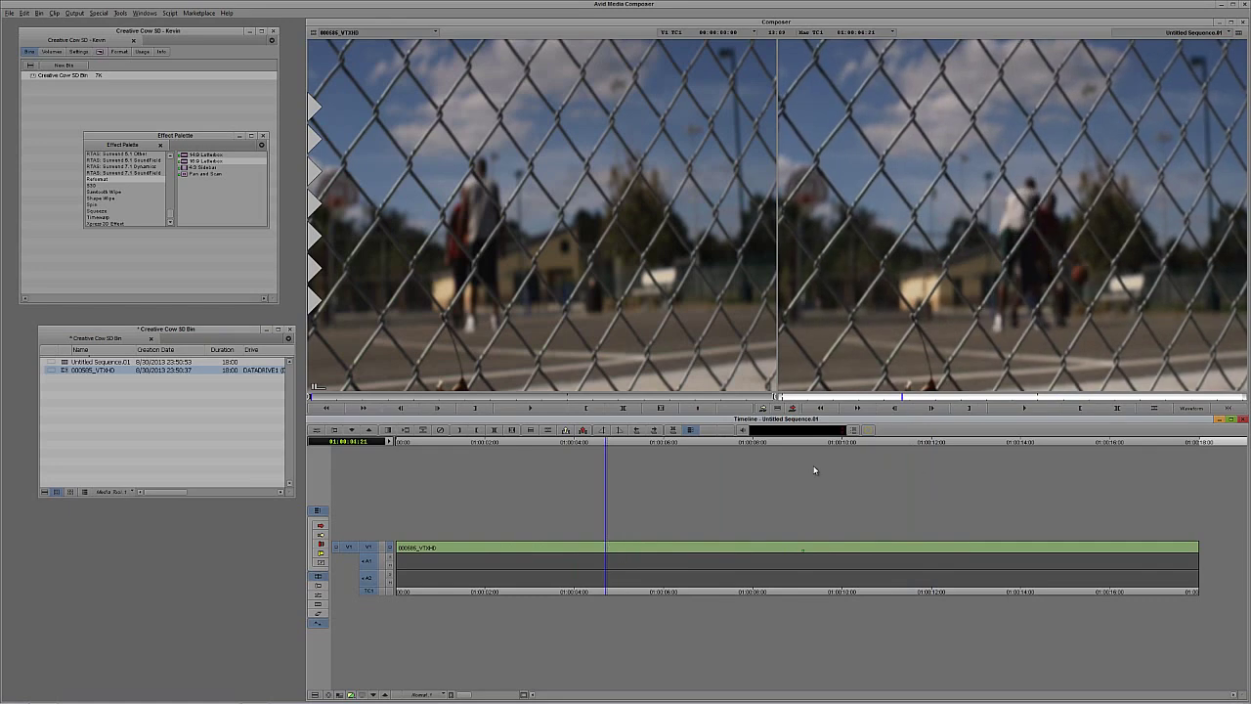
Delete Untitled Sequence.01 from the bin and confirm.
key("h")
left_click(63, 362)
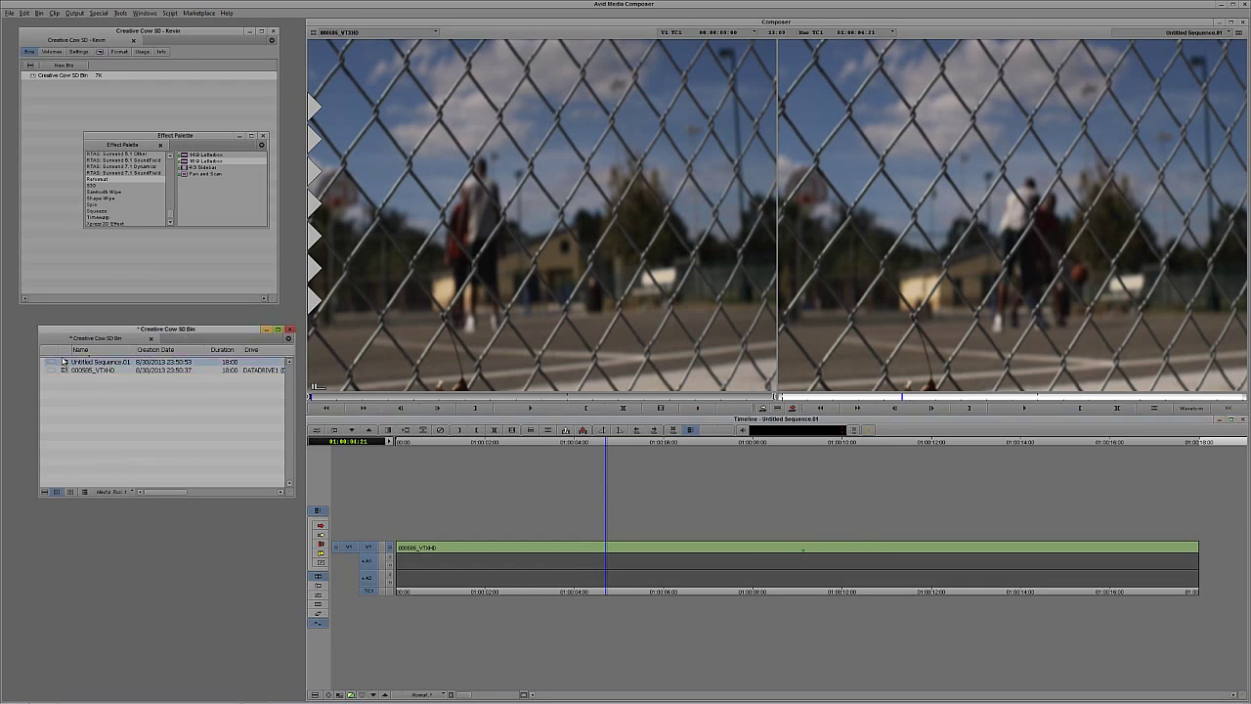
key("Delete")
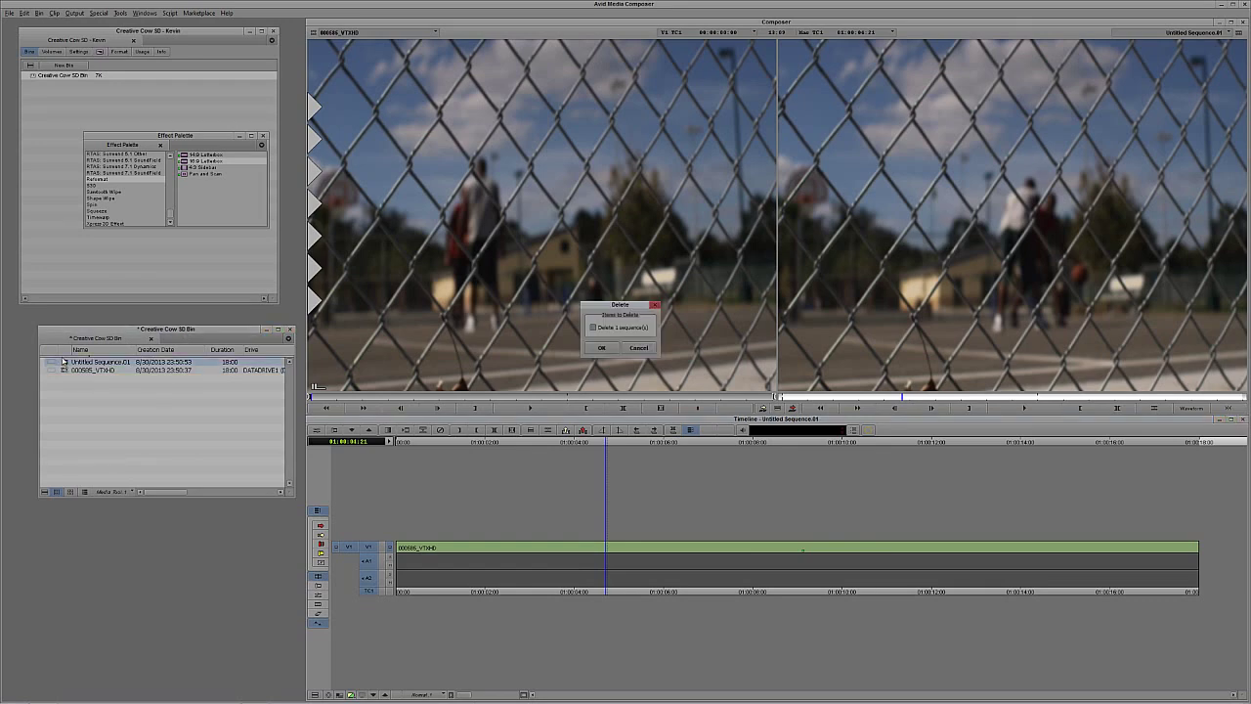
left_click(601, 347)
left_click_drag(182, 329, 182, 236)
In 000585_VTXHD's Source Settings, set field ordering to upper field first and leave levels unmodified.
right_click(66, 269)
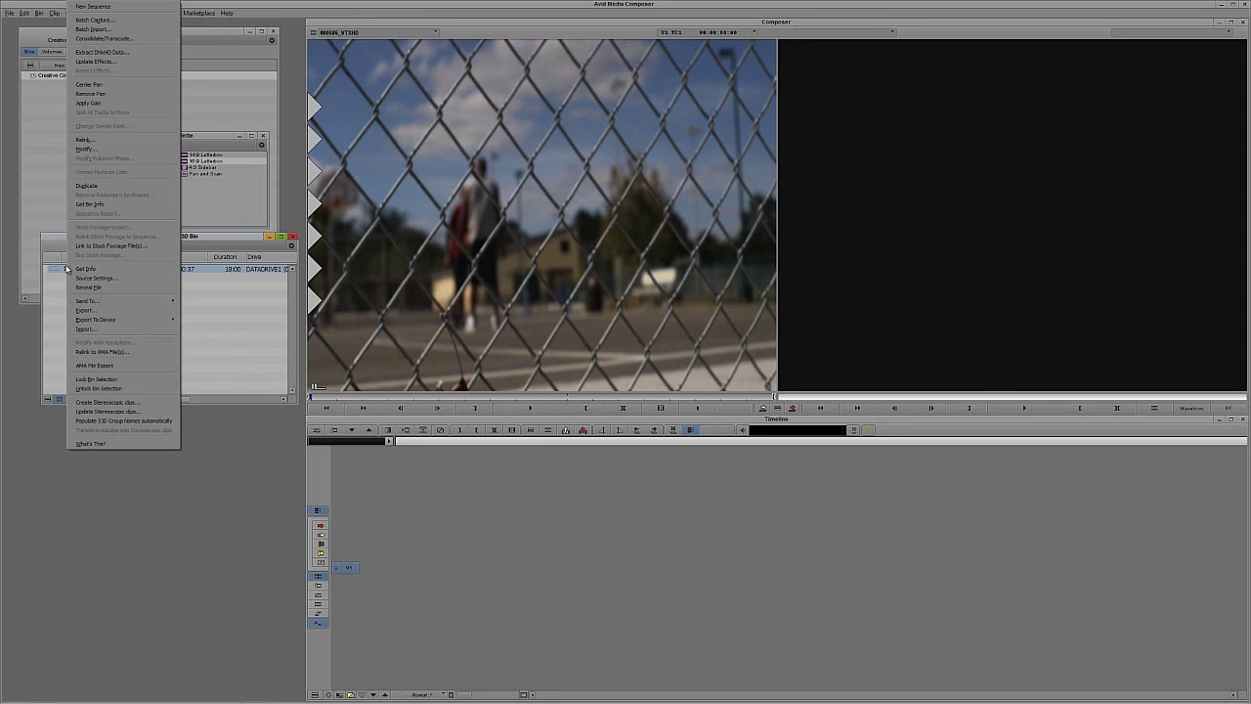
left_click(109, 278)
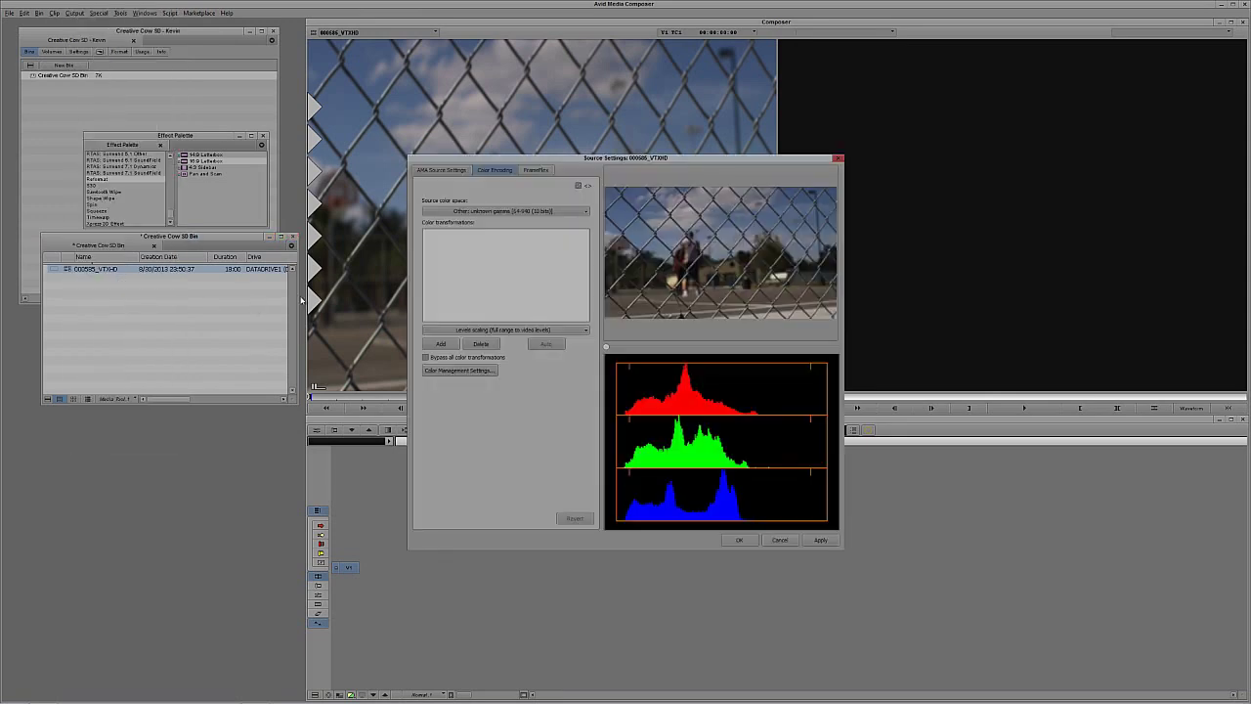
left_click(444, 172)
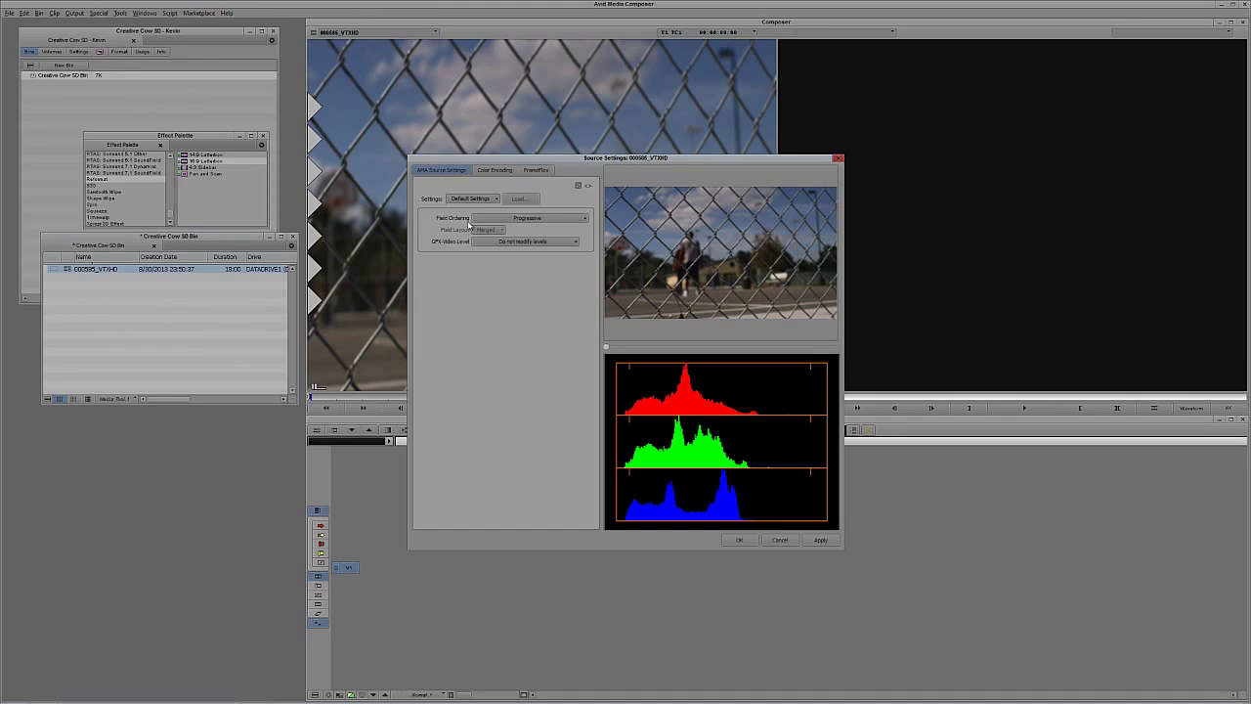
left_click(536, 220)
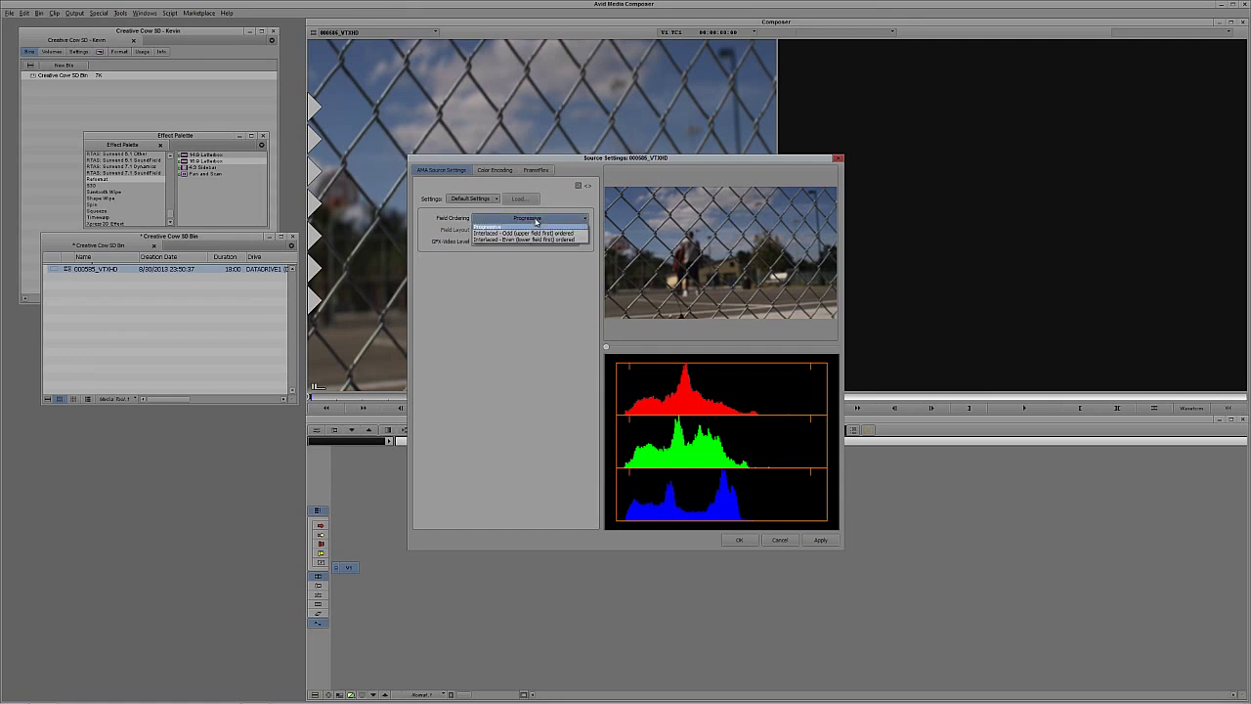
left_click(518, 235)
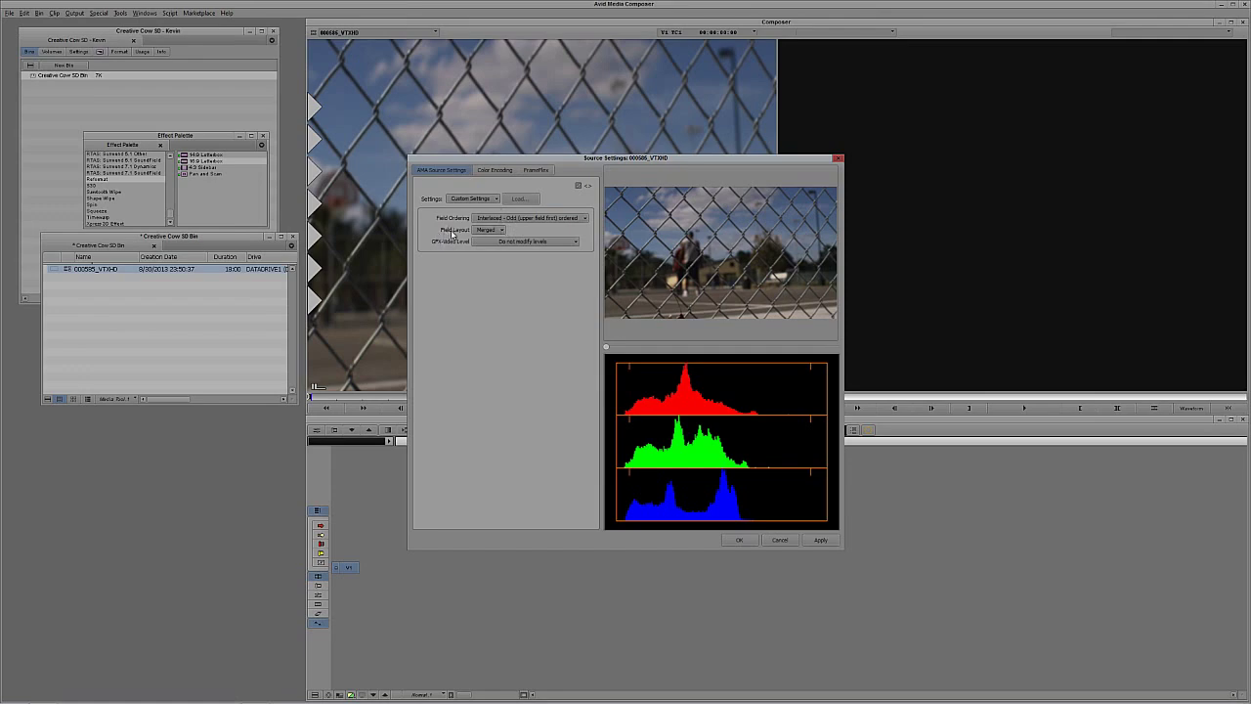
left_click(504, 231)
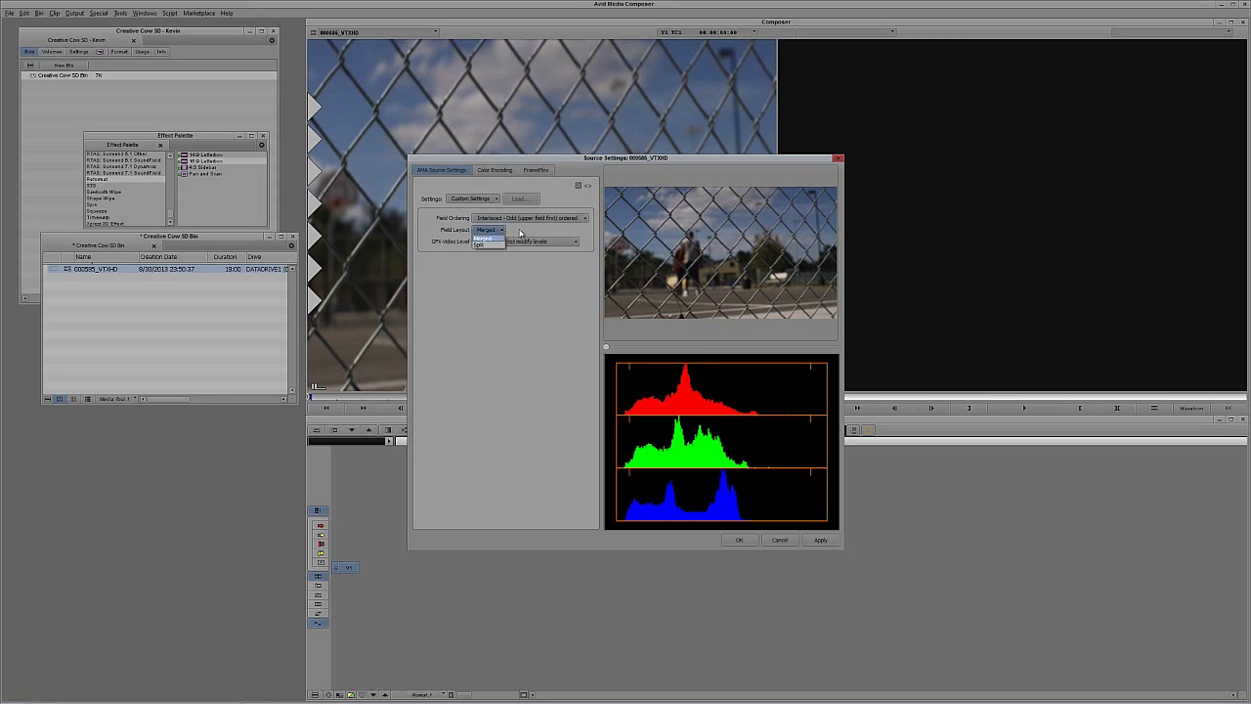
left_click(486, 240)
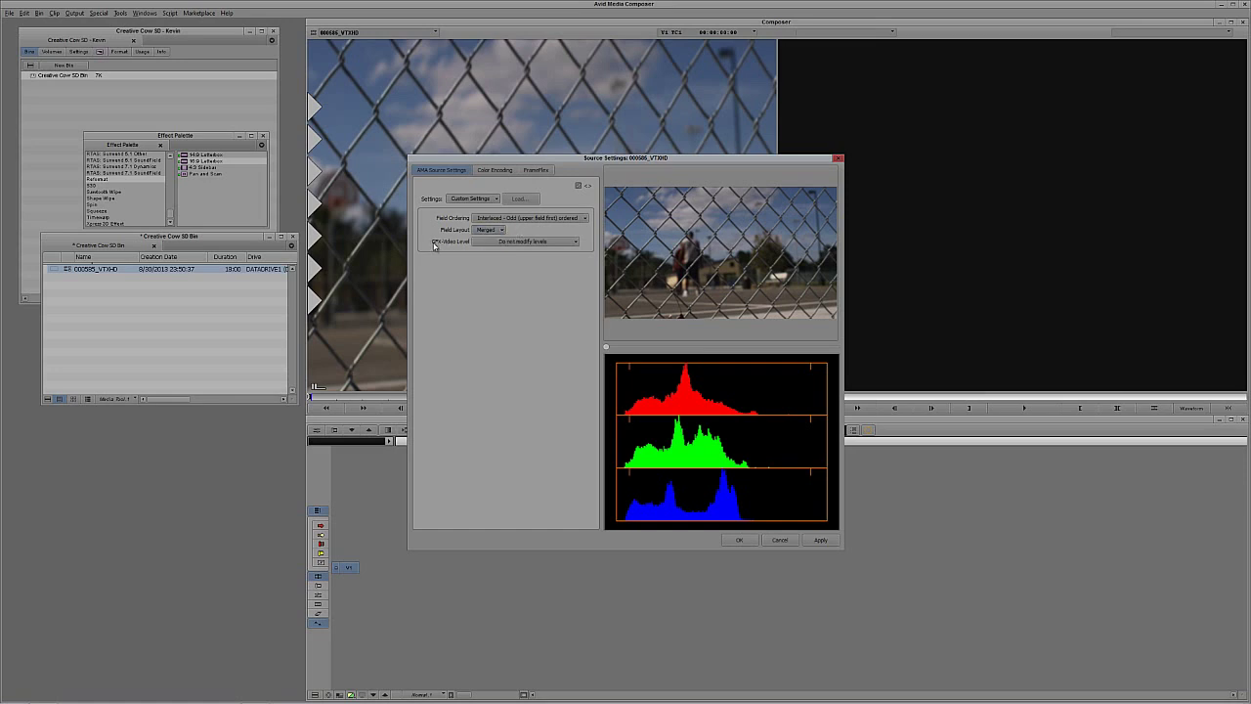
left_click(543, 243)
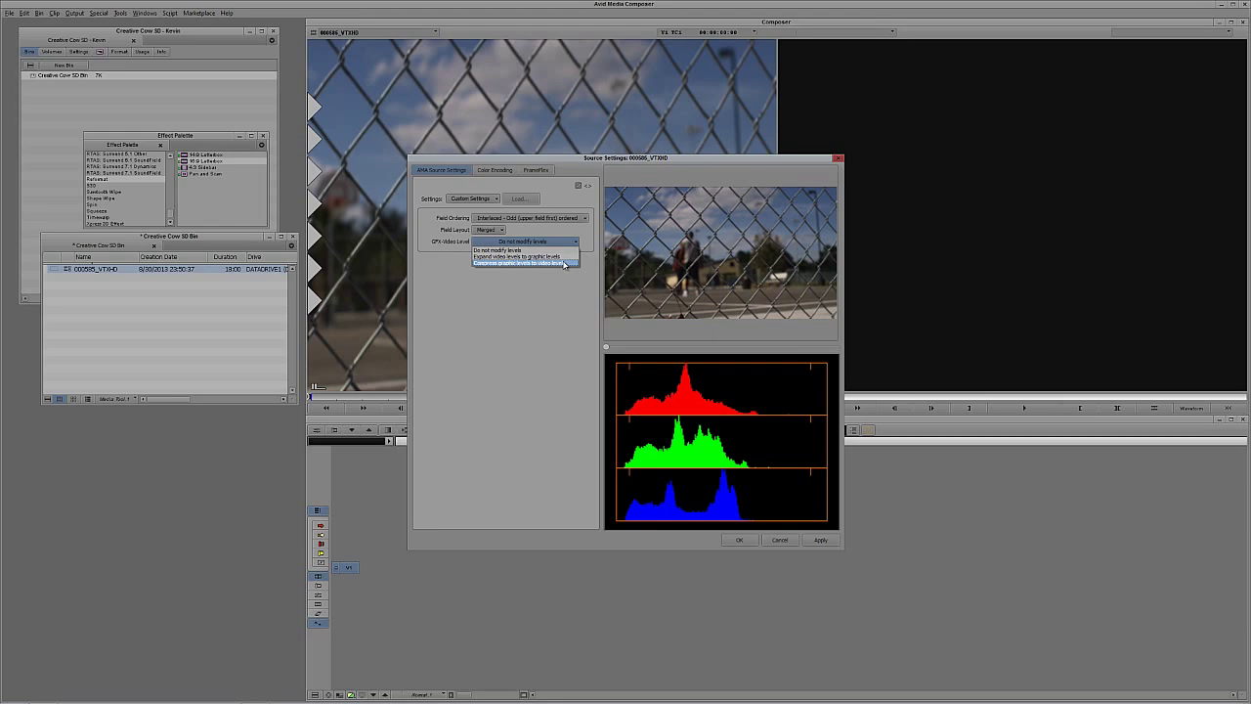
left_click(561, 288)
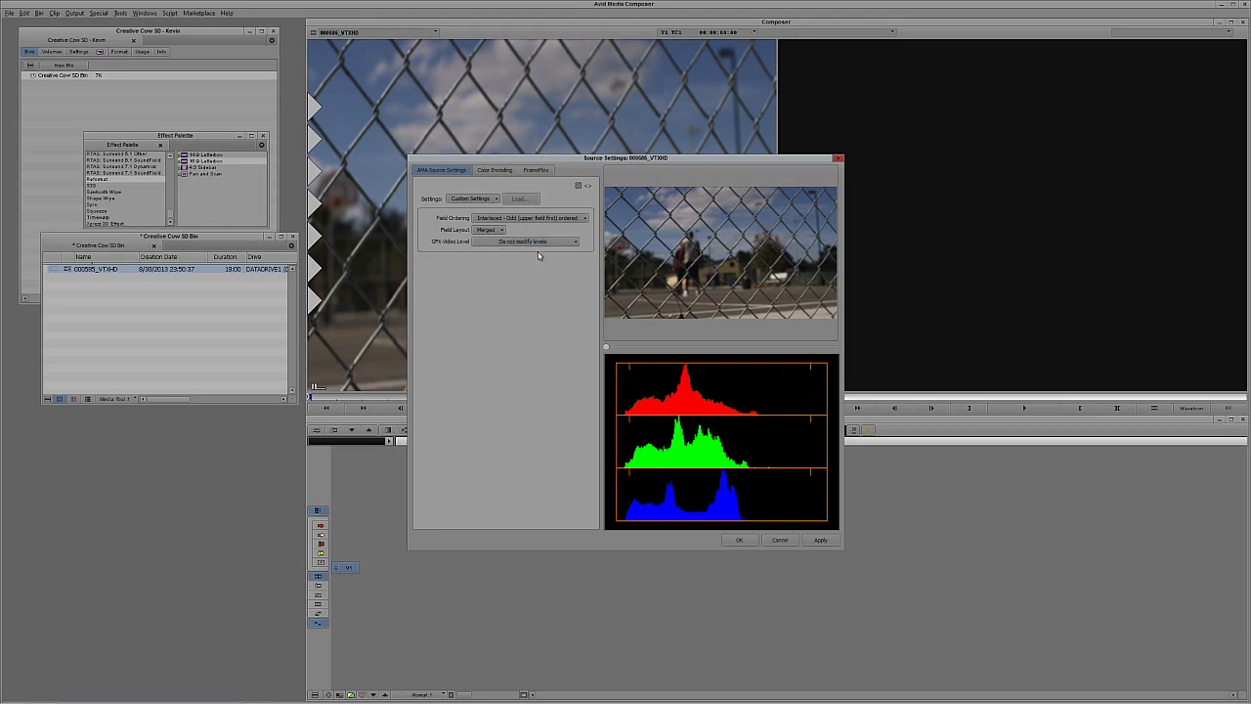
left_click(837, 159)
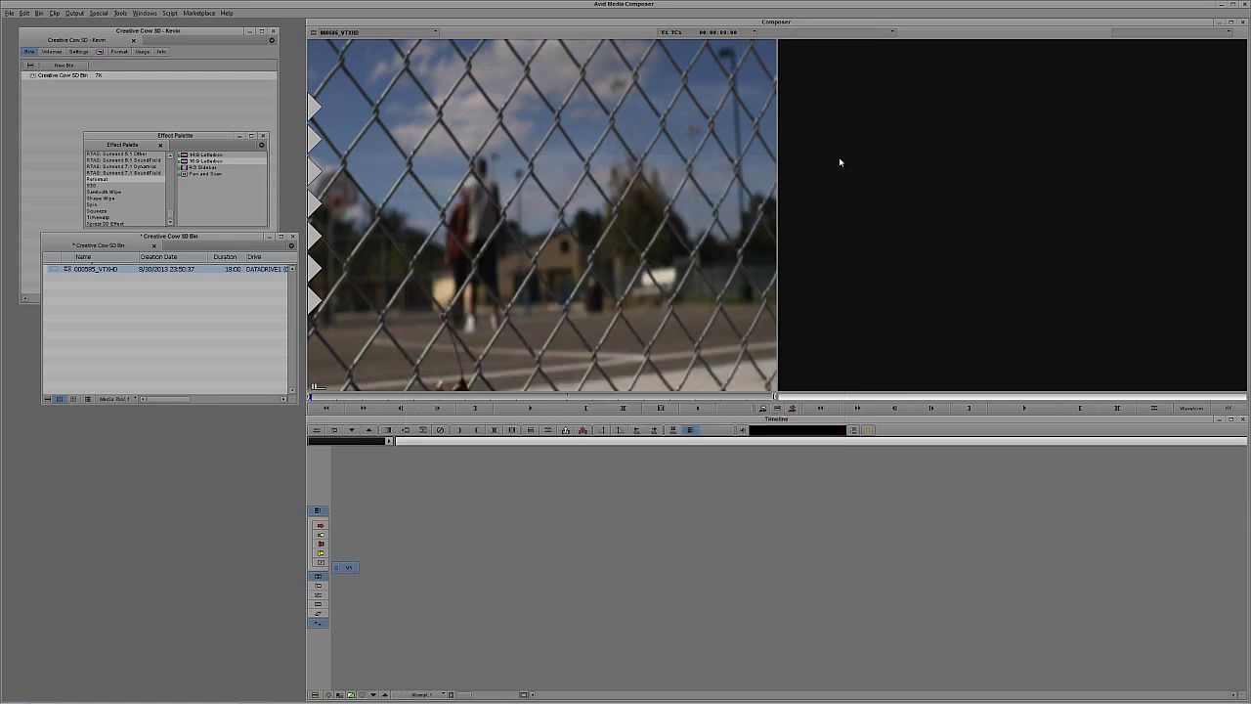
left_click(153, 291)
right_click(154, 290)
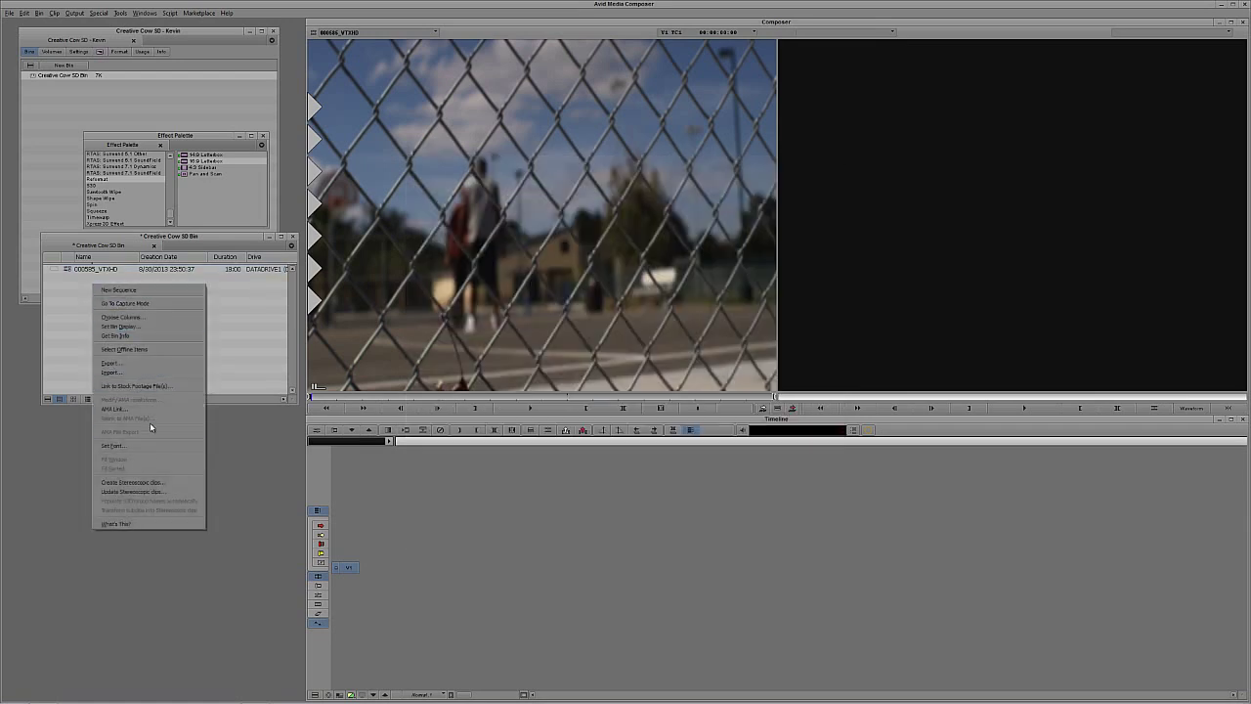
left_click(151, 372)
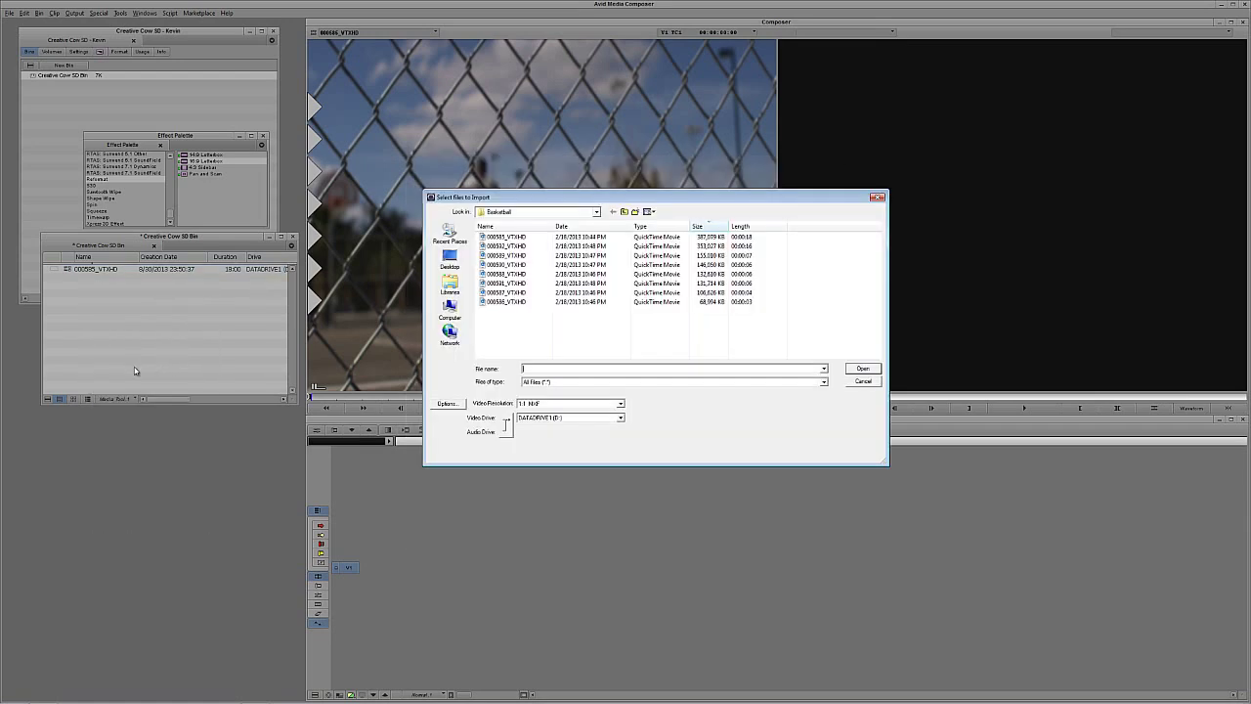
left_click(453, 403)
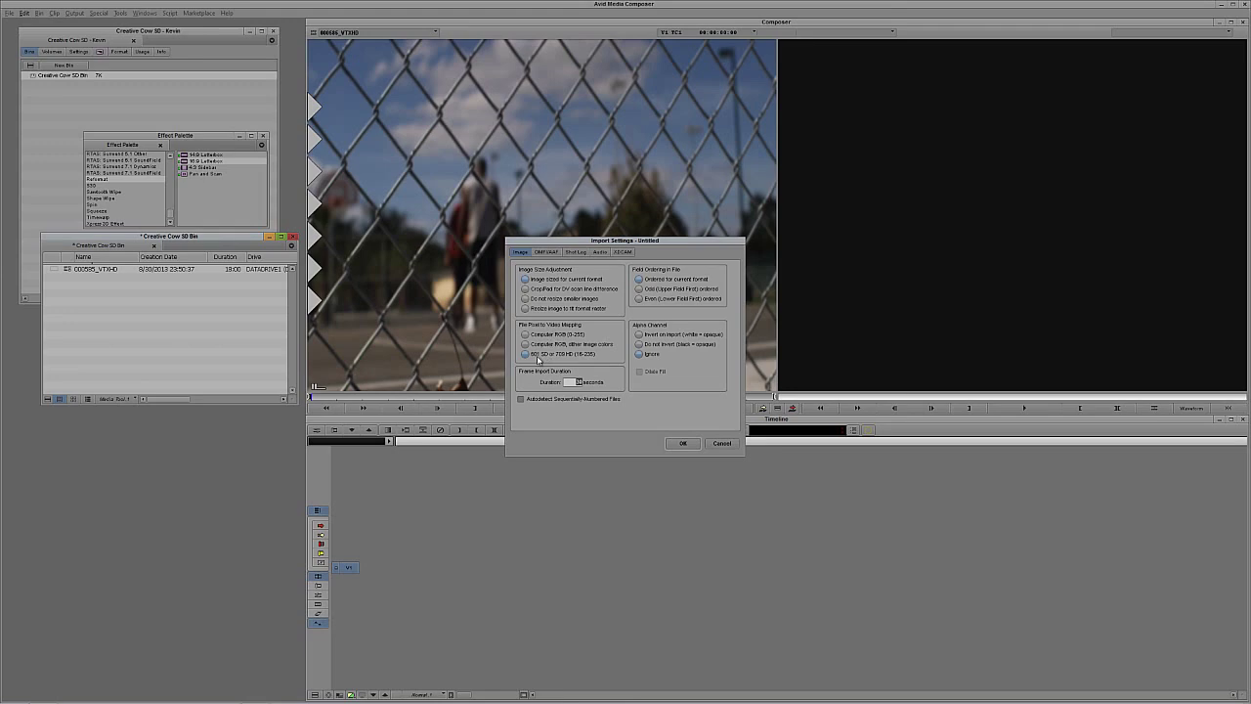
left_click(720, 445)
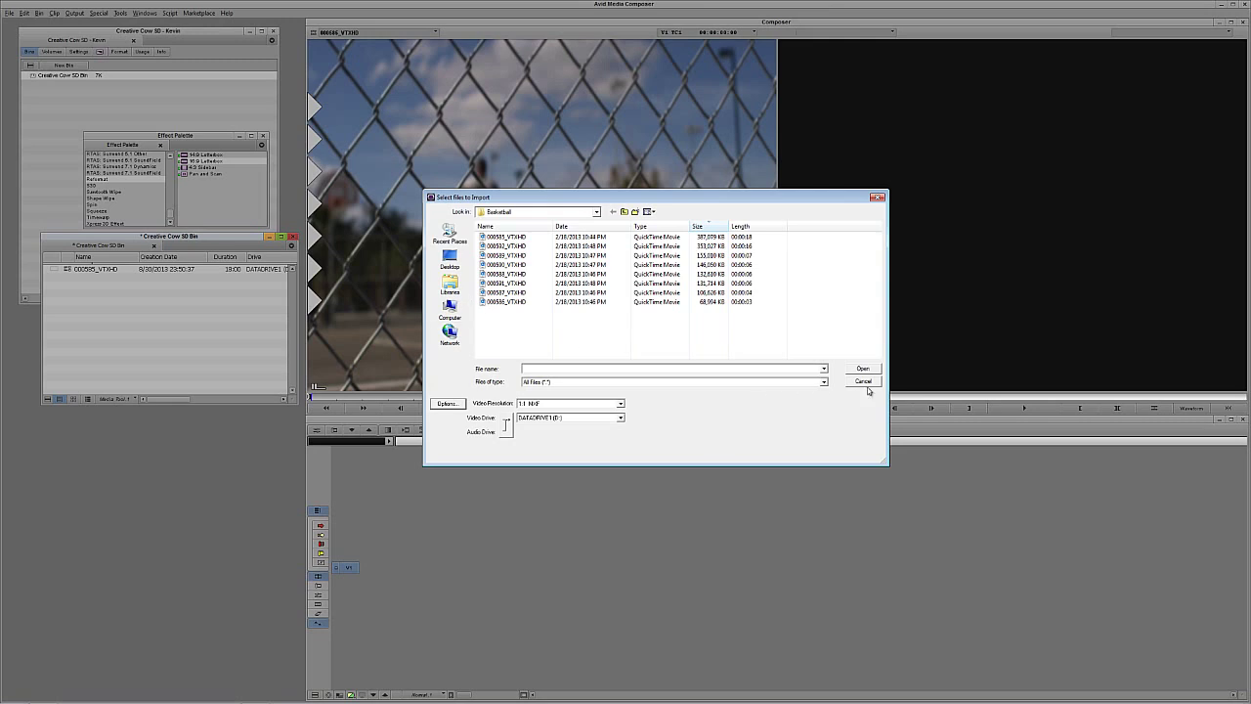
left_click(864, 381)
left_click(66, 269)
Reopen 000585_VTXHD Source Settings, keep levels at Do not modify, and view Color Encoding's source colour space.
right_click(65, 270)
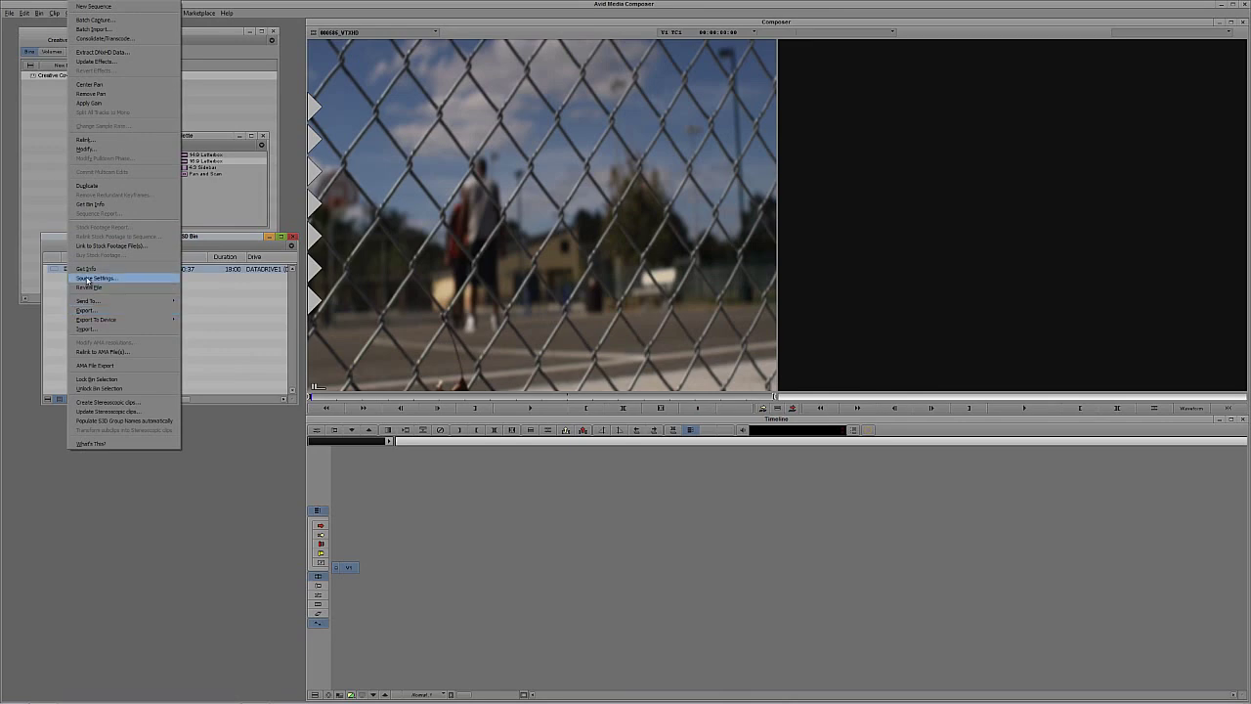
left_click(88, 277)
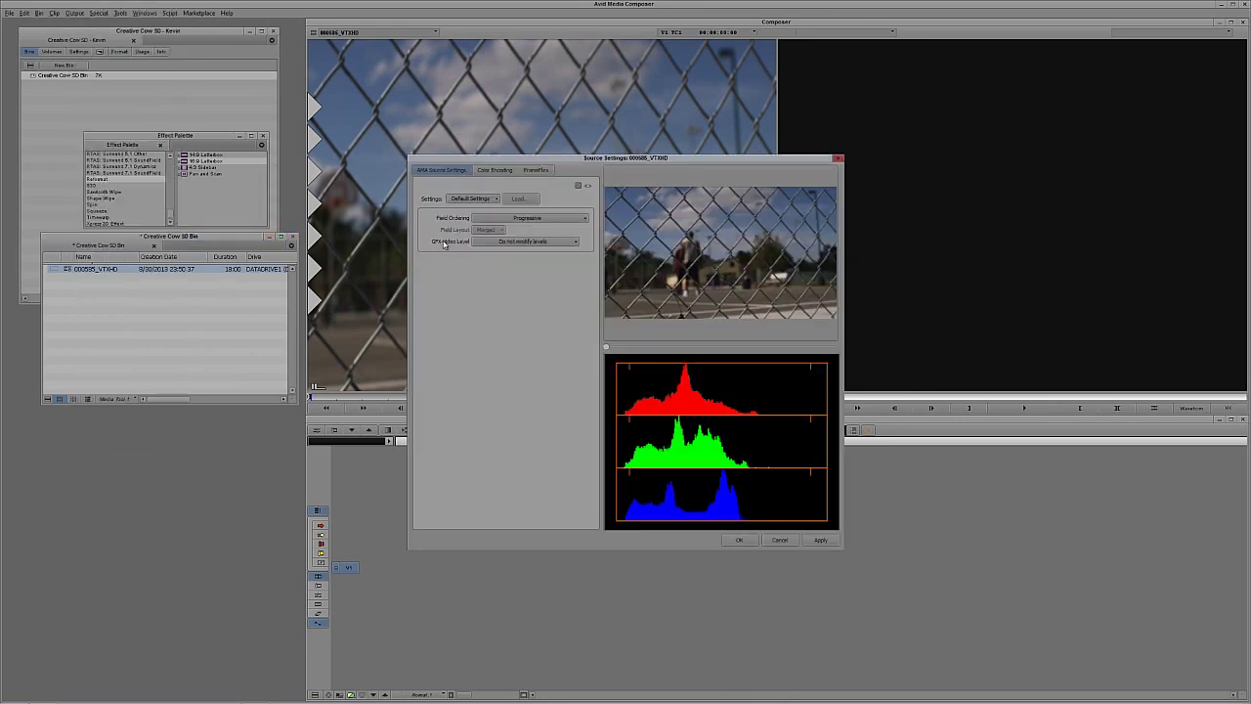
left_click(535, 242)
left_click(530, 256)
left_click(527, 241)
left_click(527, 263)
left_click(525, 241)
left_click(523, 250)
left_click(494, 170)
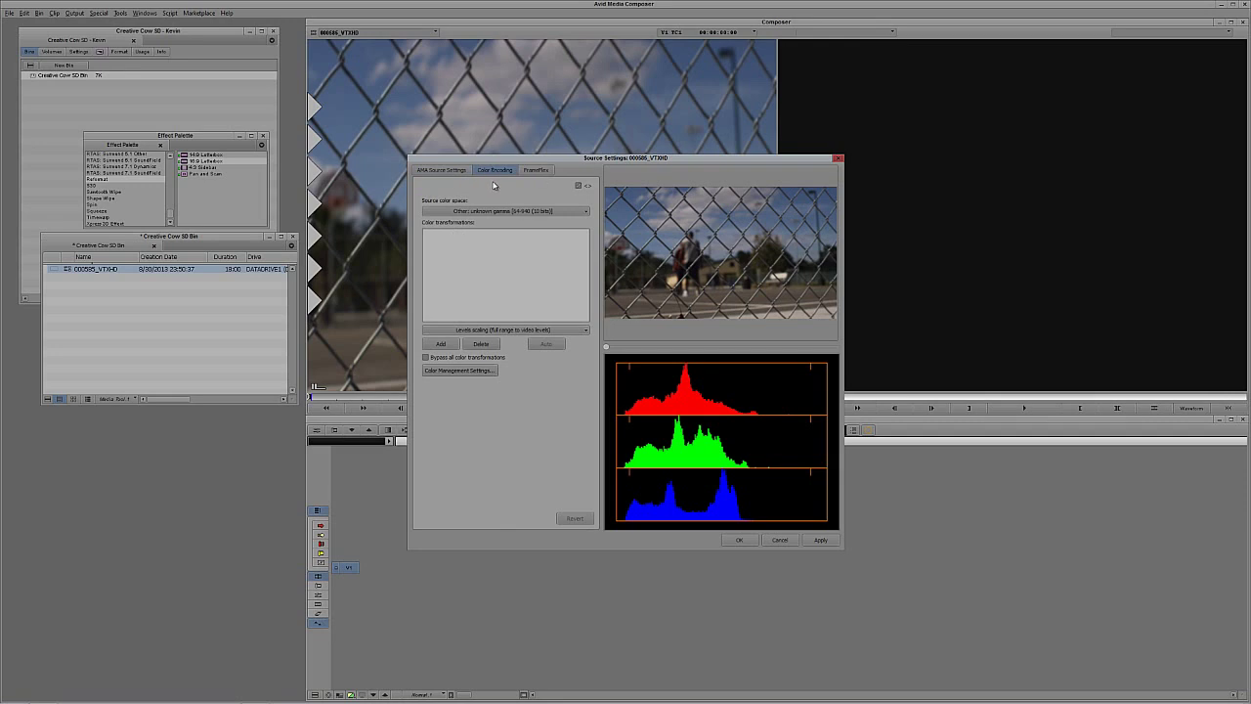
left_click(537, 211)
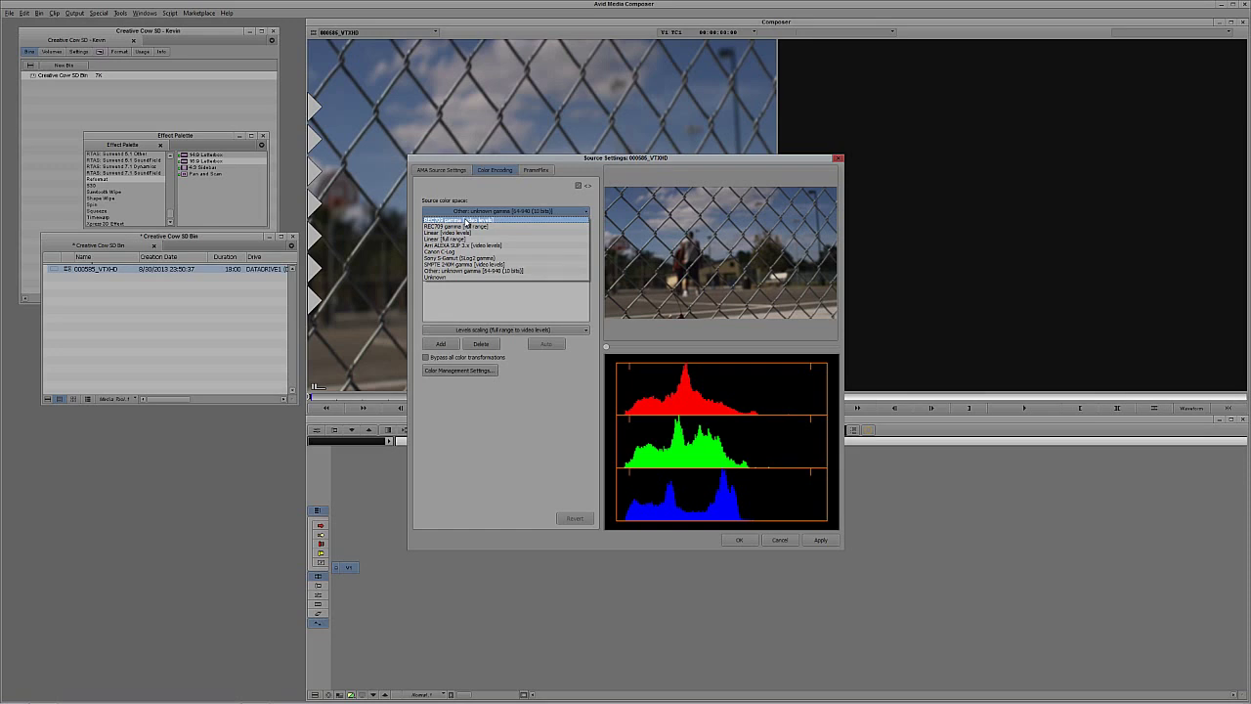
In the FrameFlex source settings, change Reformat from Stretch to Center Crop.
left_click(540, 181)
left_click(539, 173)
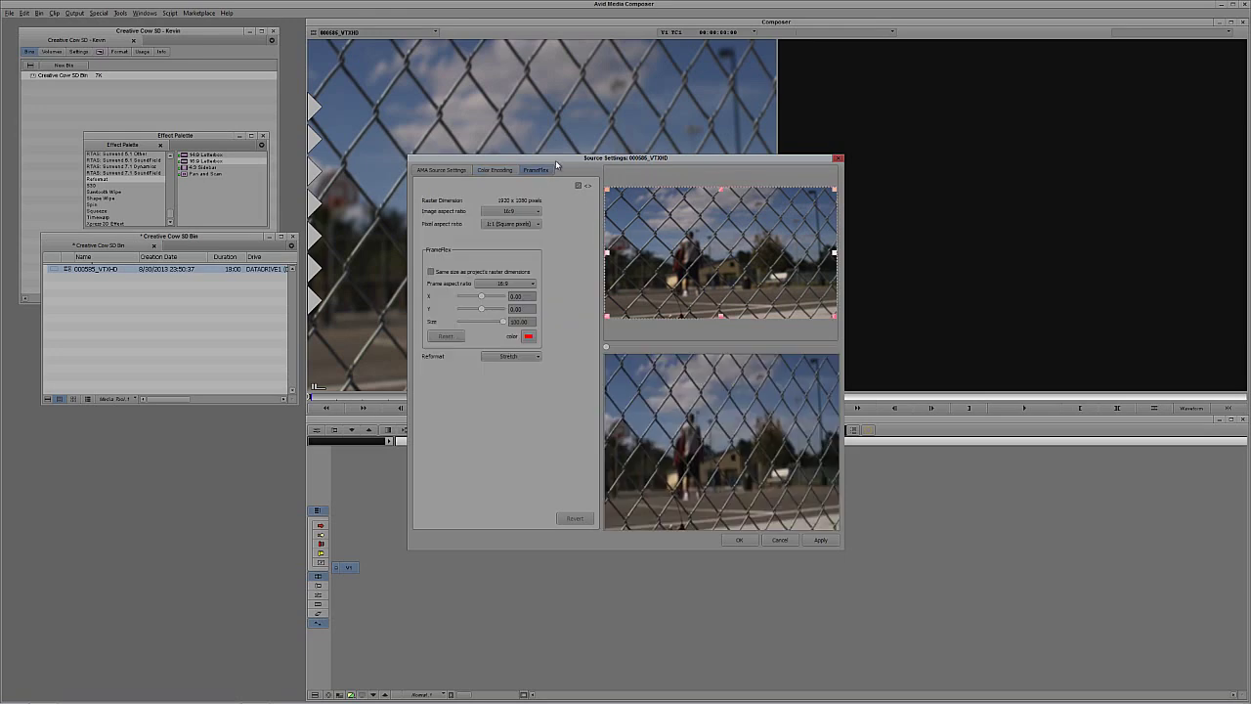
left_click_drag(557, 164, 315, 196)
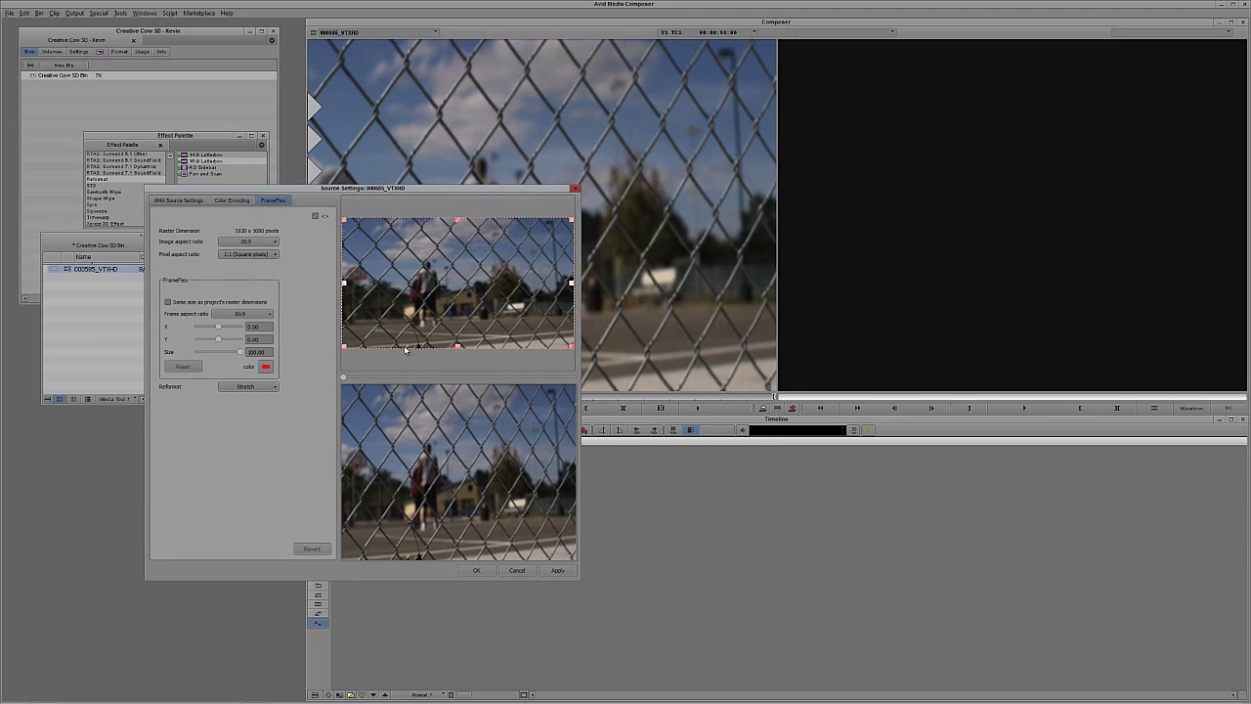
left_click_drag(466, 181, 1126, 161)
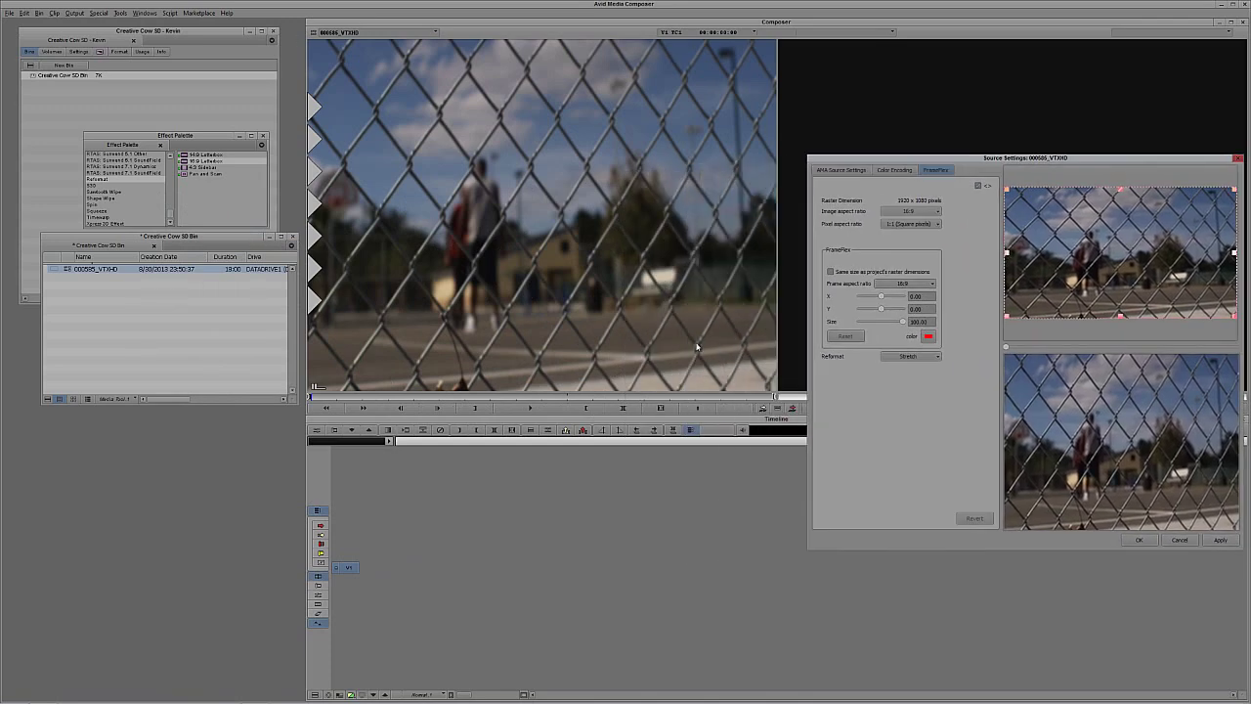
left_click_drag(840, 160, 608, 188)
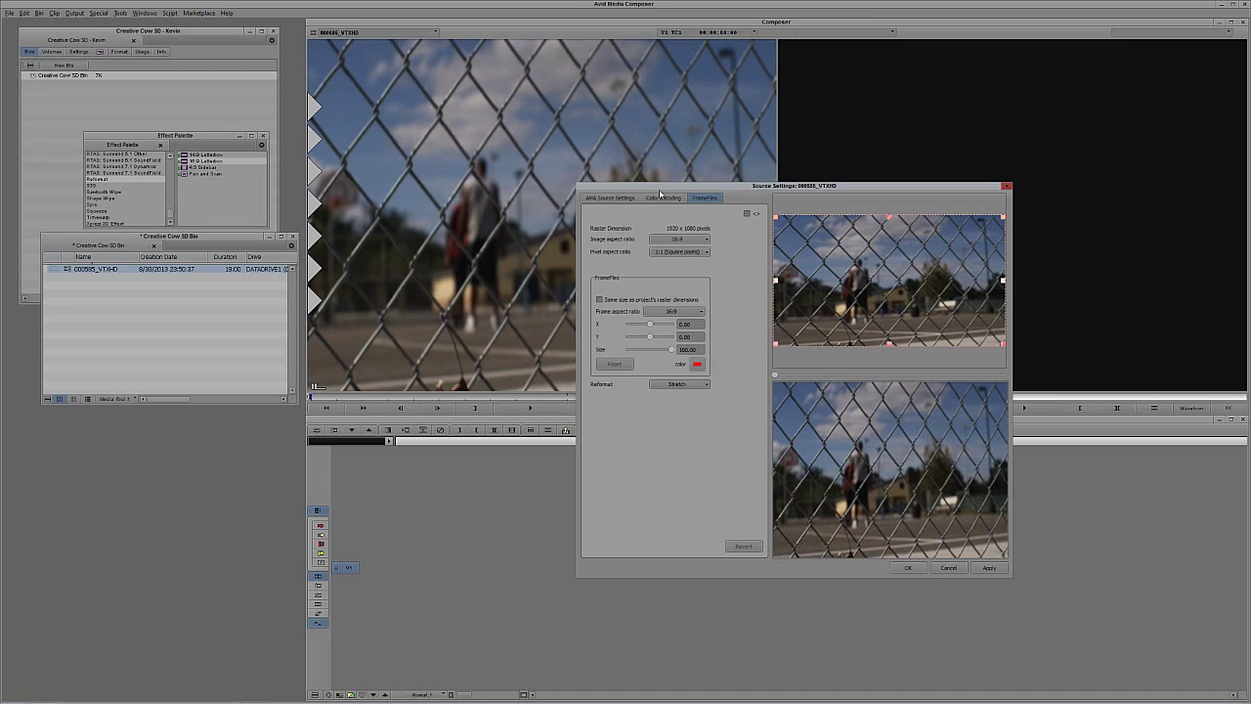
left_click_drag(657, 191, 798, 127)
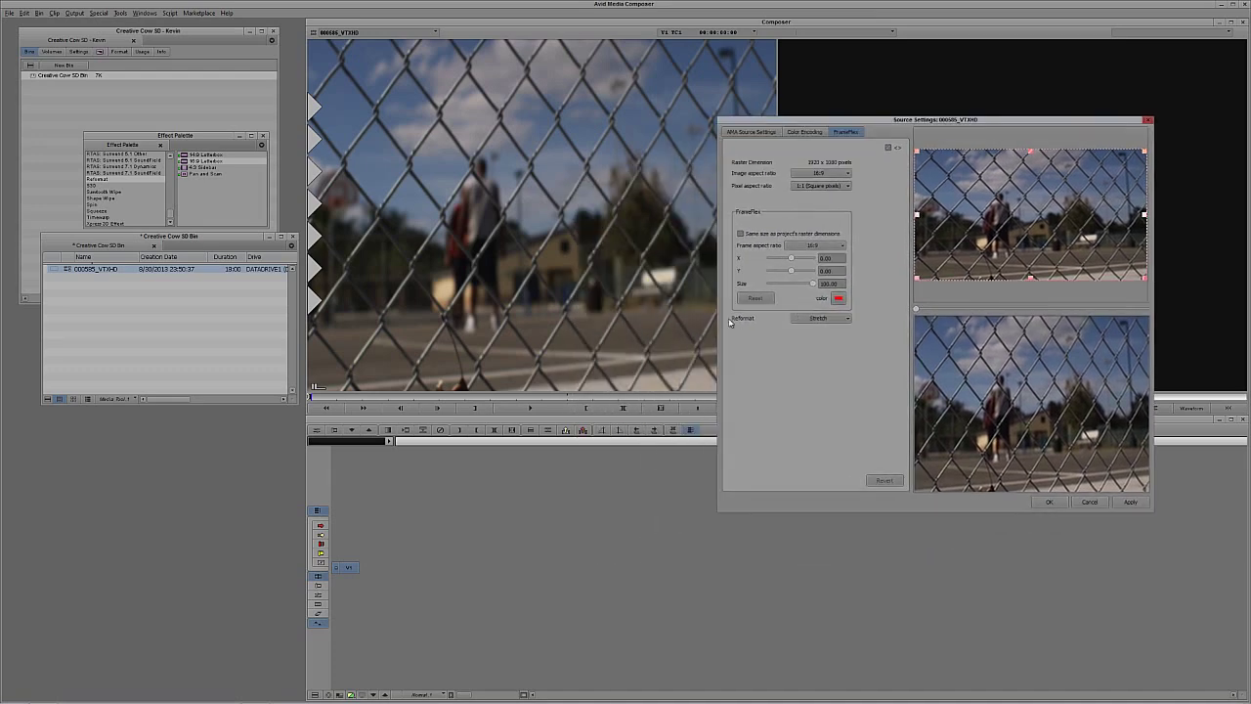
left_click(835, 319)
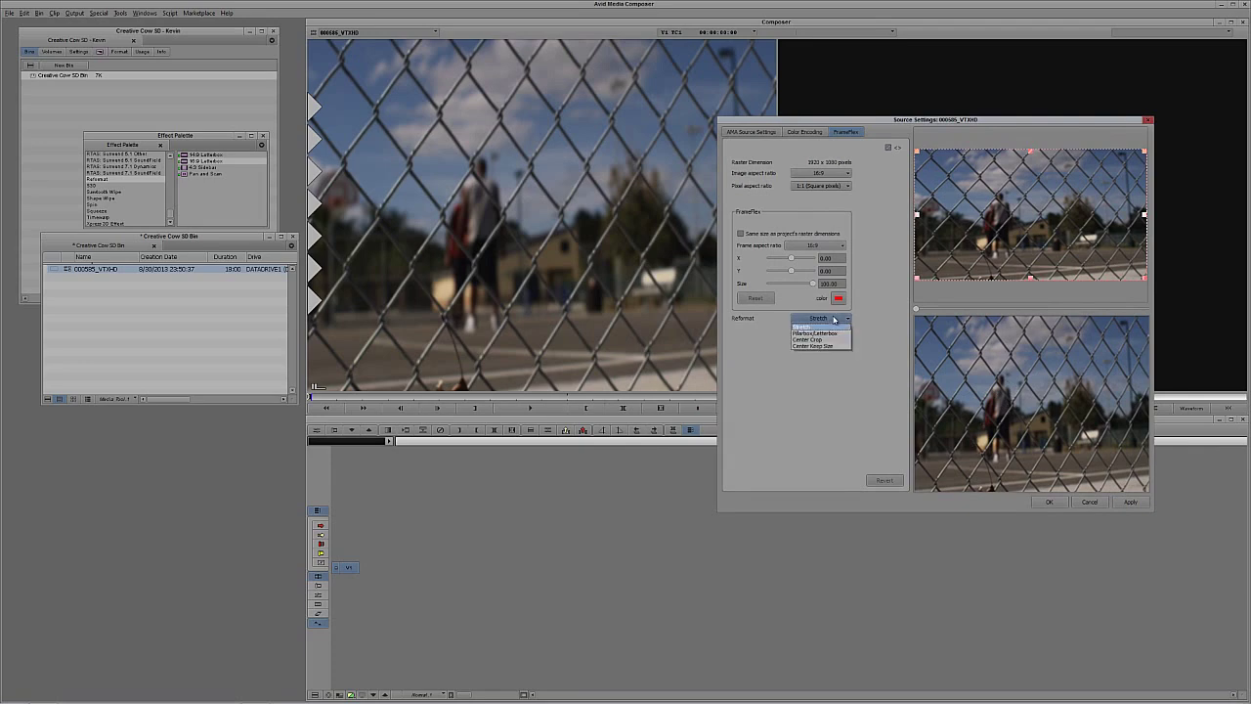
left_click(834, 341)
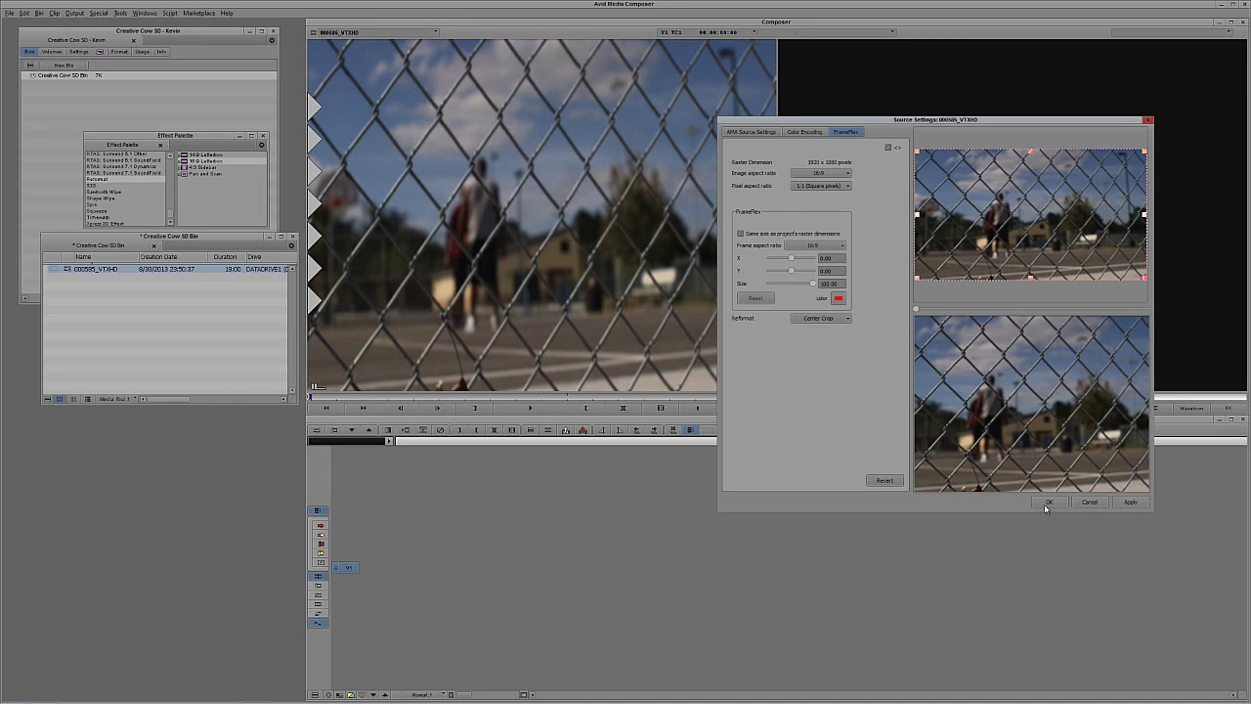
Apply the center-crop framing to 000585_VTXHD and check the resulting picture.
left_click(1129, 502)
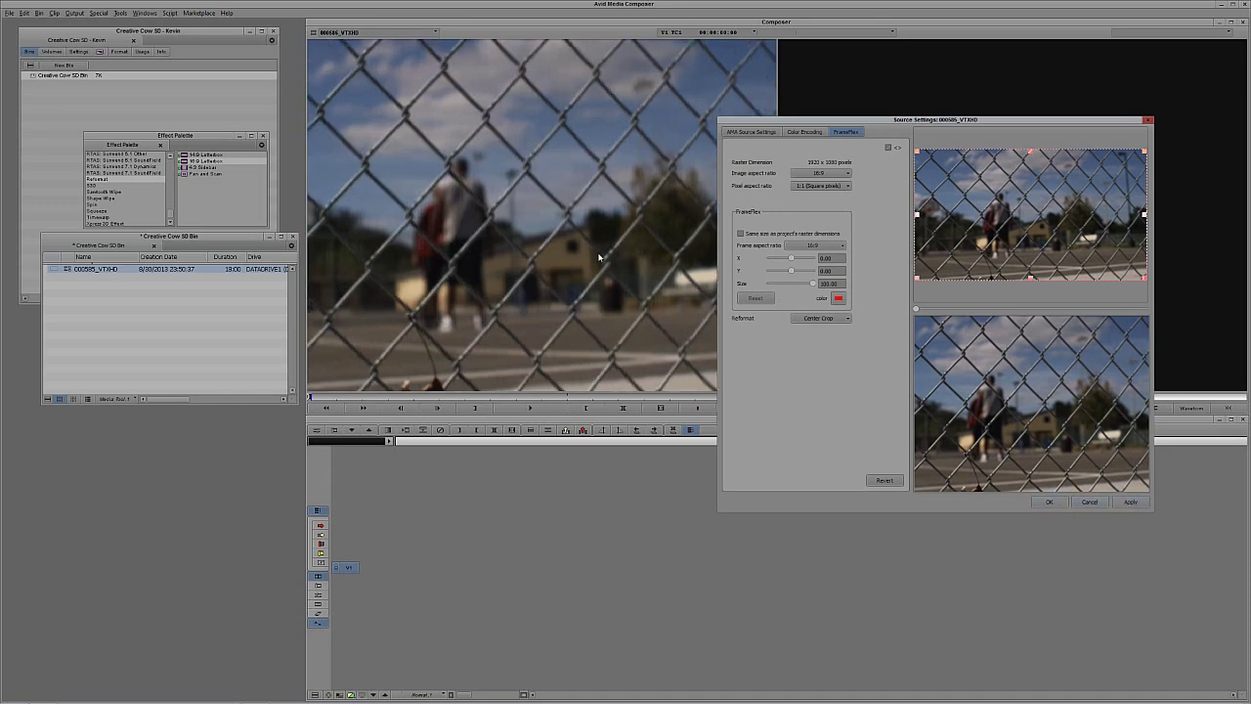
left_click_drag(775, 120, 852, 60)
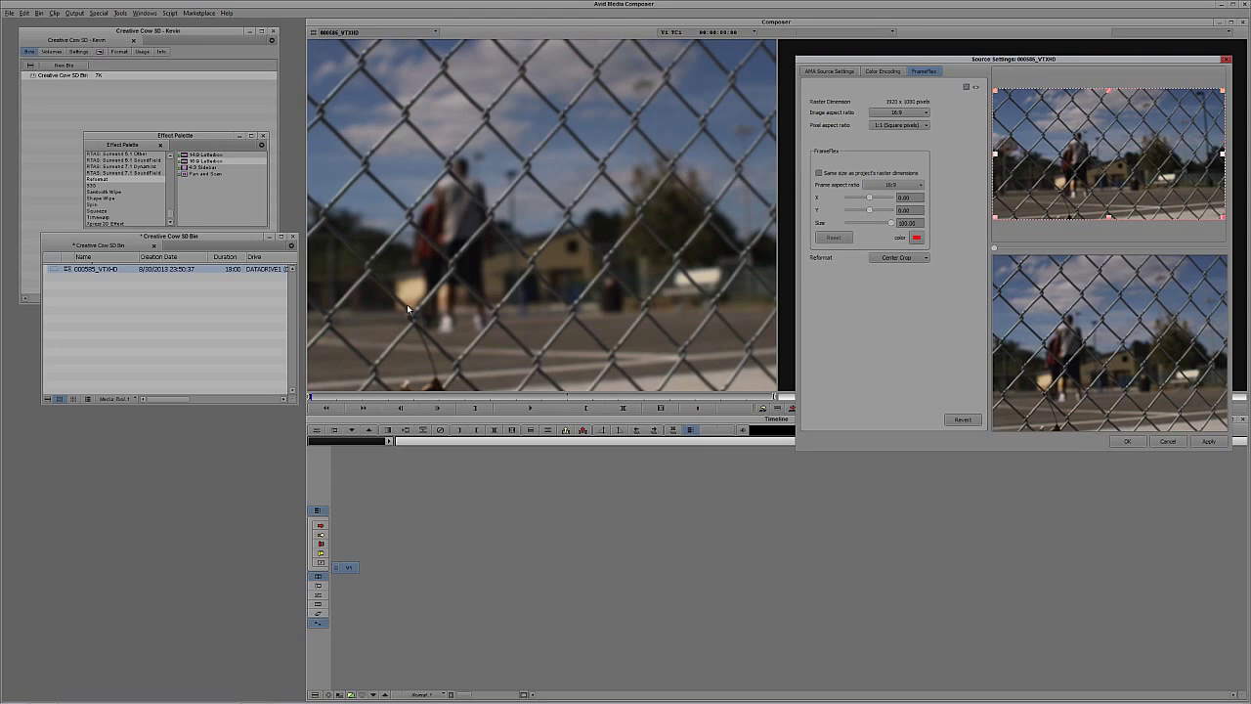
left_click_drag(875, 61, 630, 58)
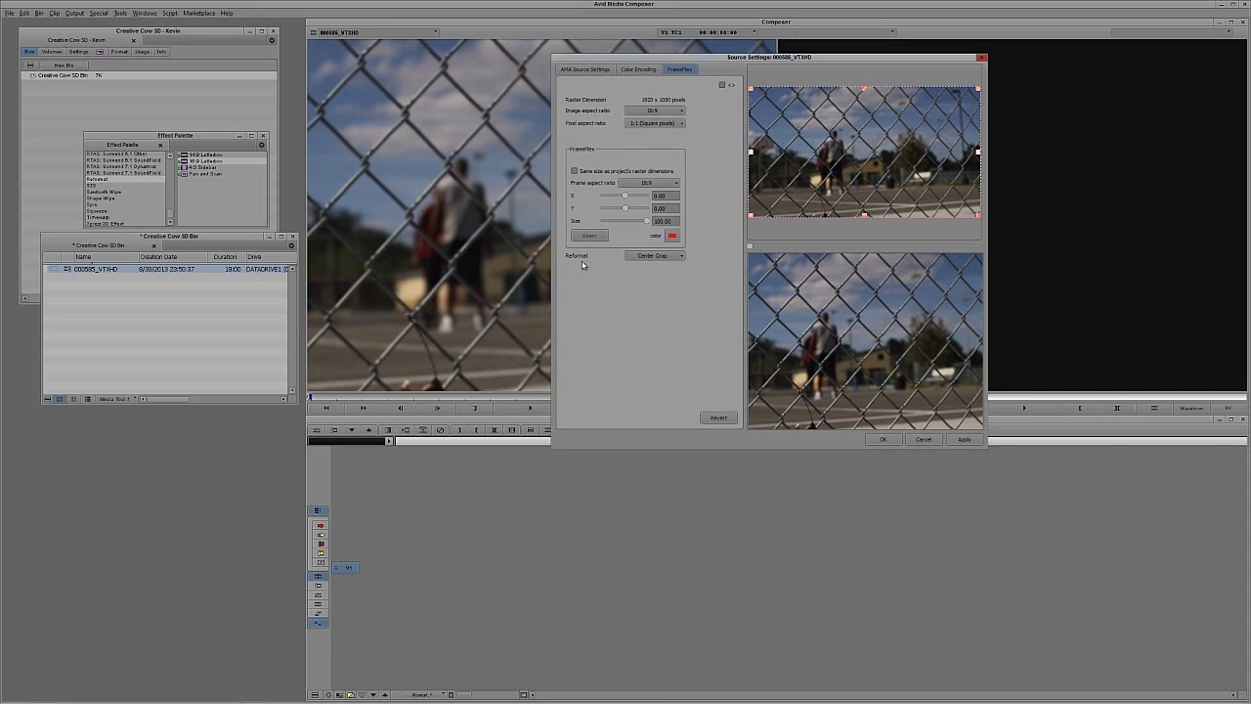
Switch Reformat to Pillarbox/Letterbox, apply it, and close Source Settings.
left_click(651, 256)
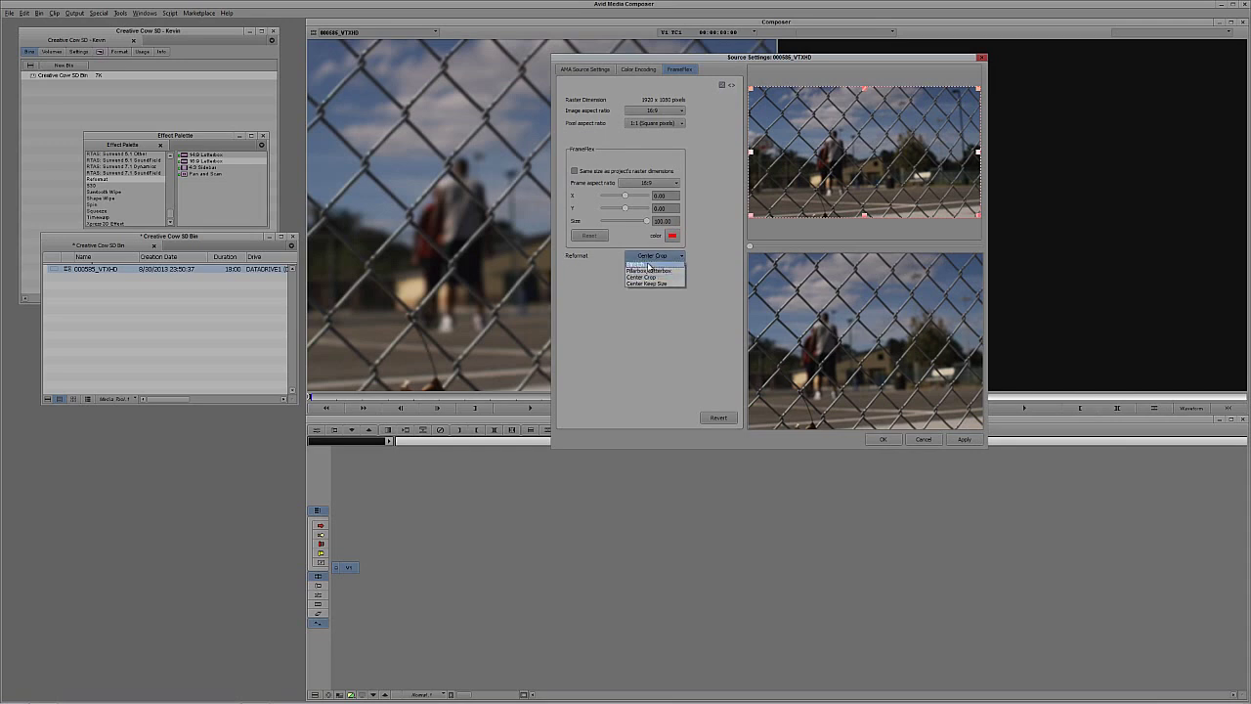
left_click(640, 271)
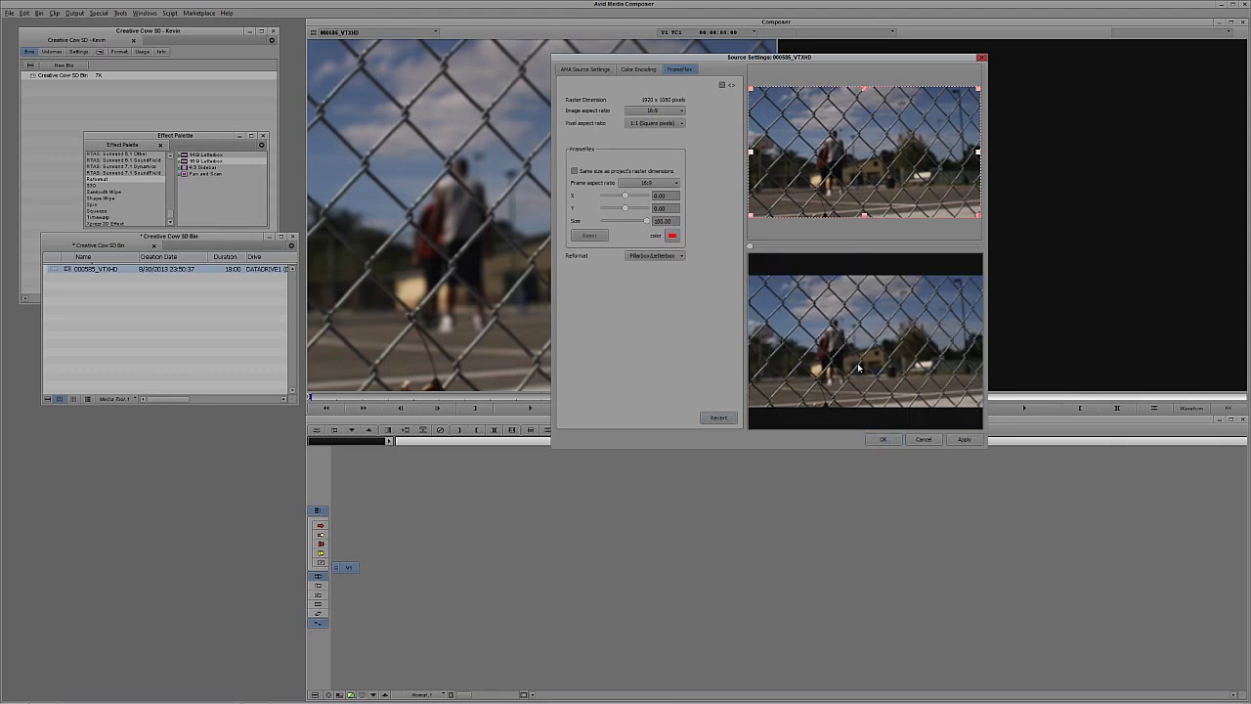
left_click(964, 439)
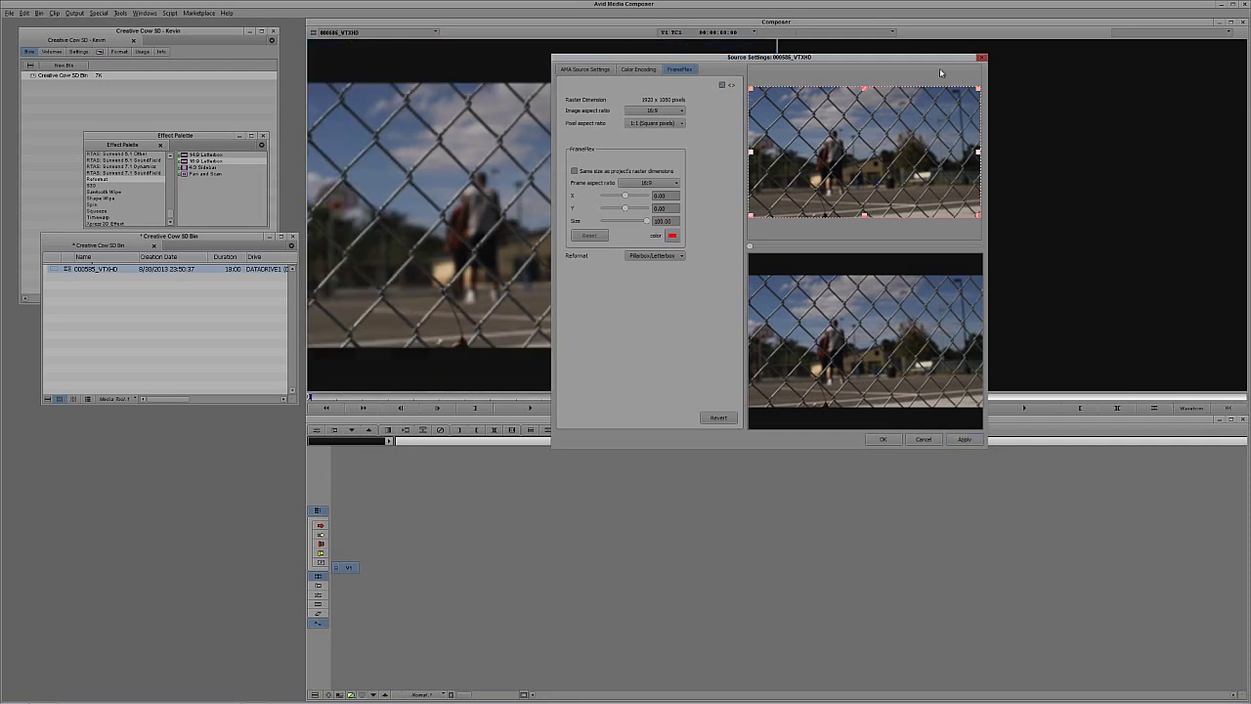
left_click(981, 57)
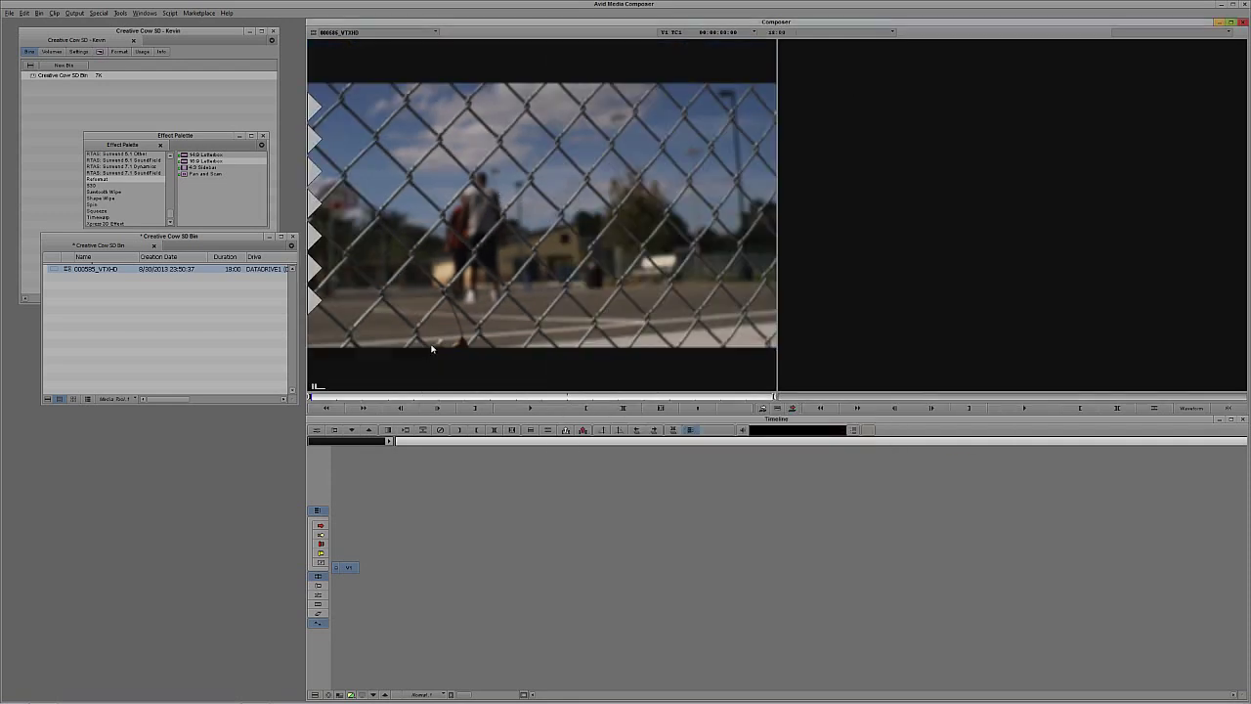
Edit the clip into a test sequence, then delete master clip 000585_VTXHD from the bin.
left_click_drag(437, 316, 725, 554)
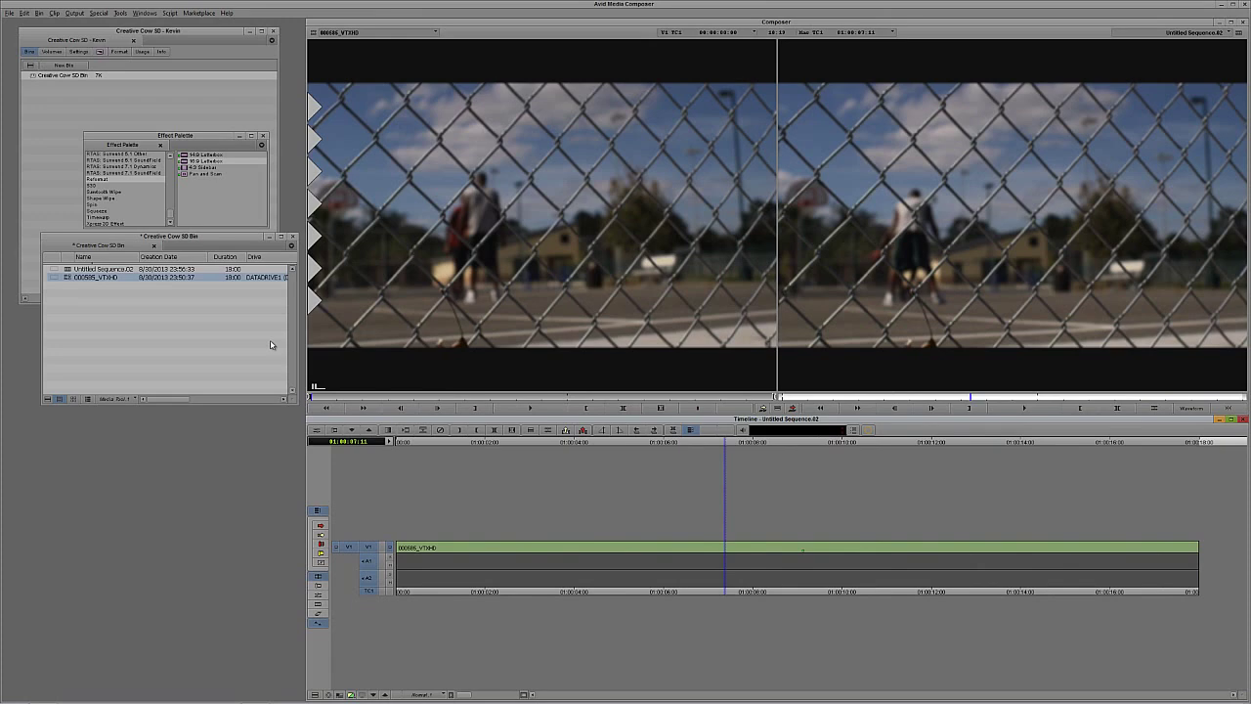
left_click(69, 279)
key("Delete")
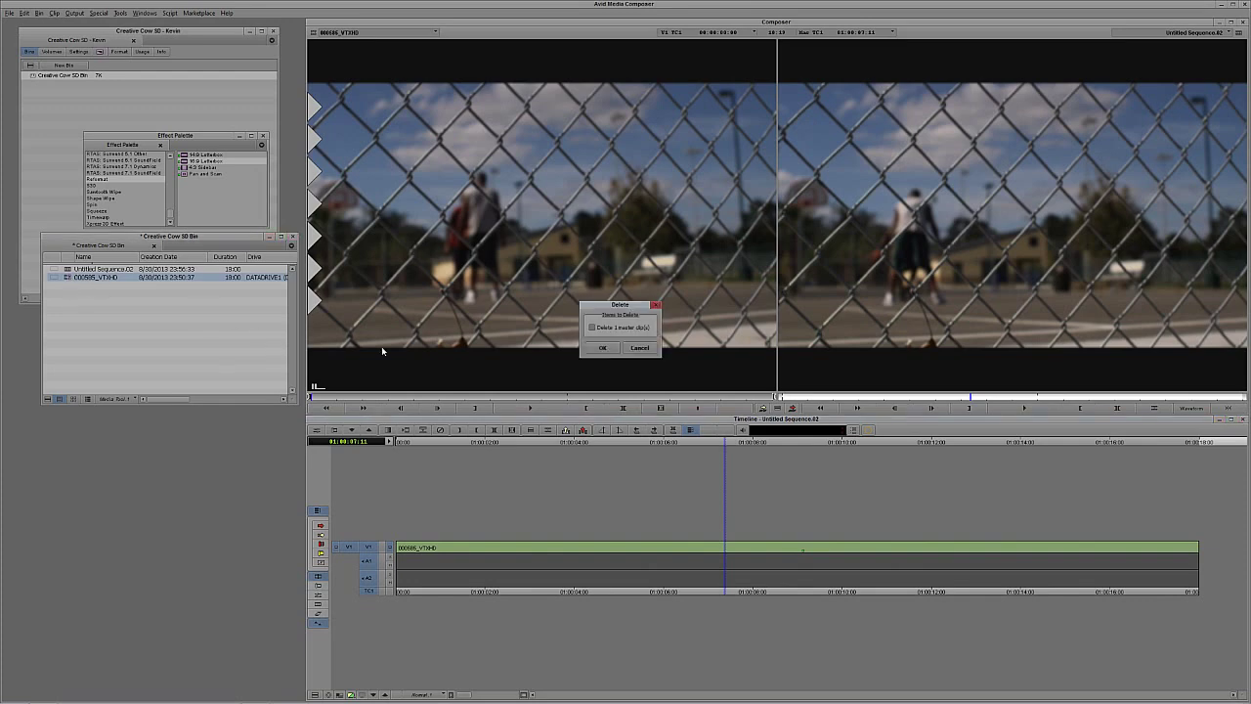
left_click(593, 329)
left_click(600, 349)
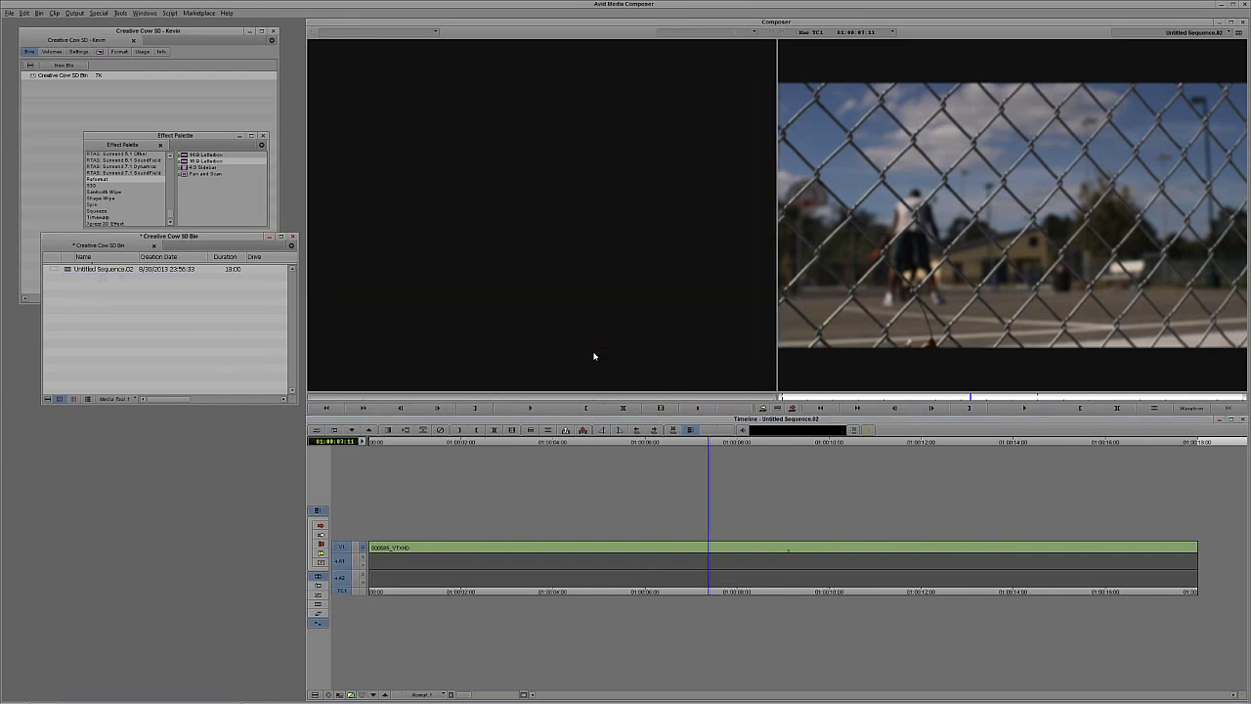
Delete Untitled Sequence.02 from the bin, confirming the deletion.
left_click(68, 269)
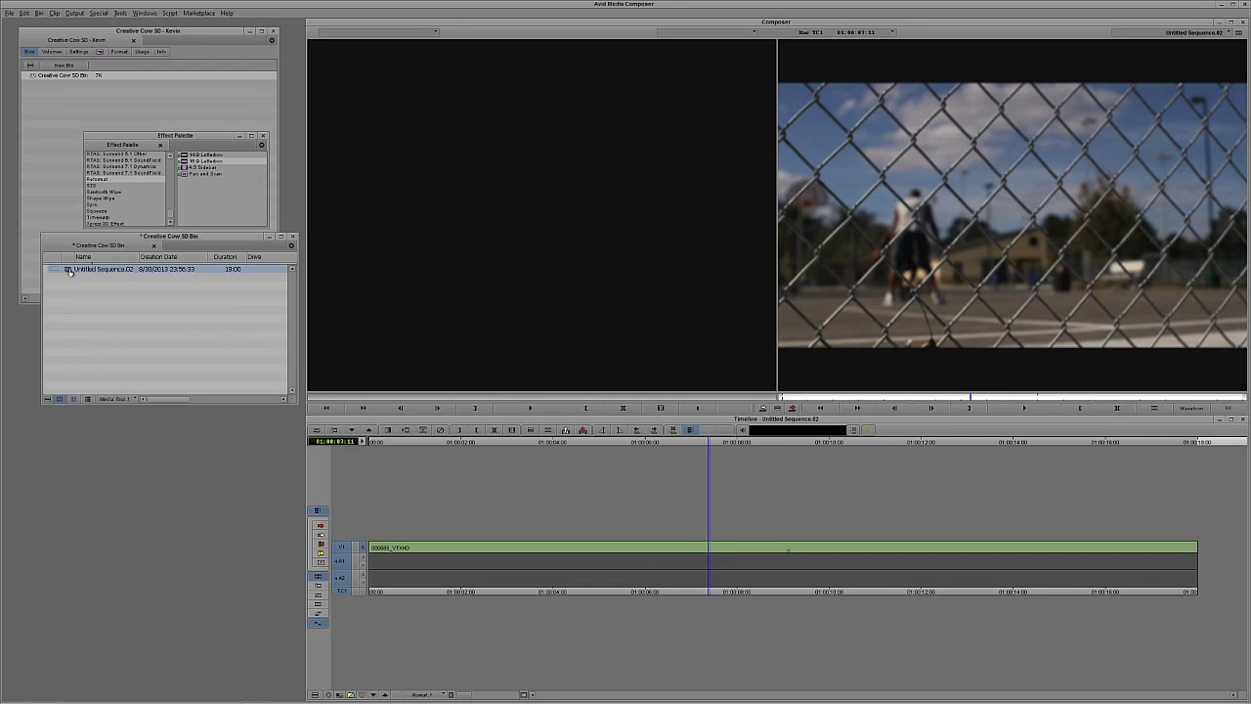
key("Delete")
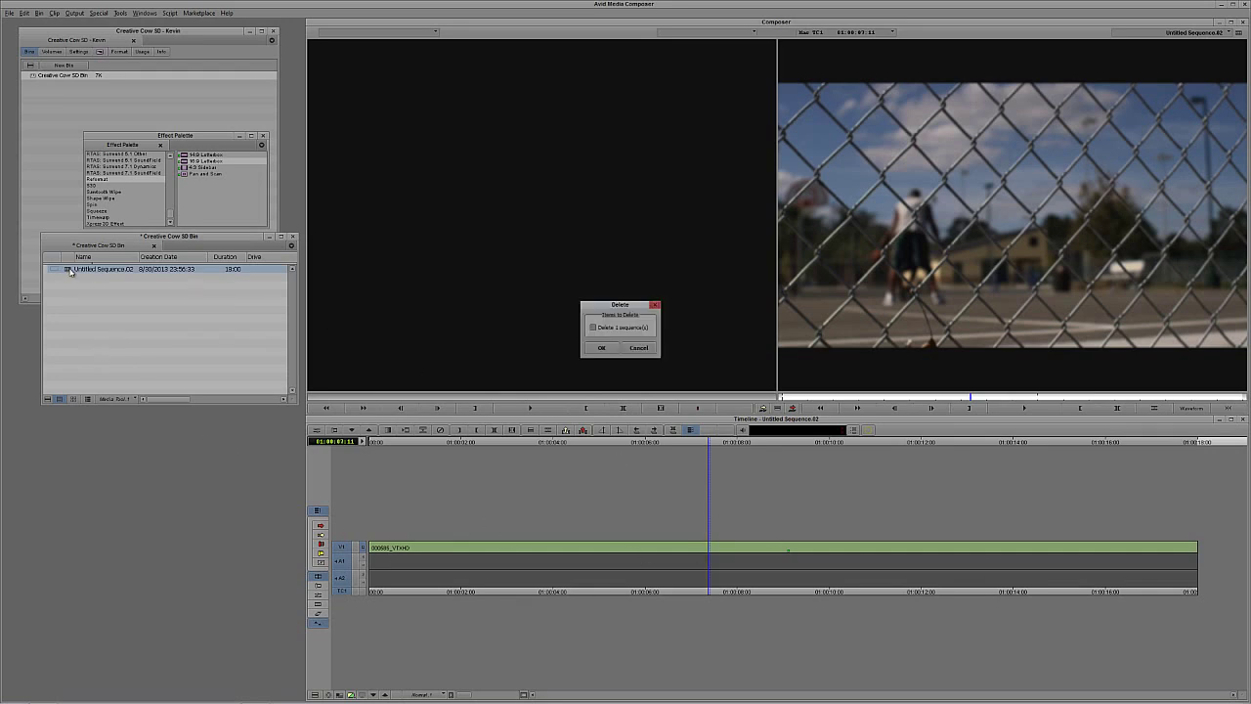
left_click(592, 326)
left_click(601, 346)
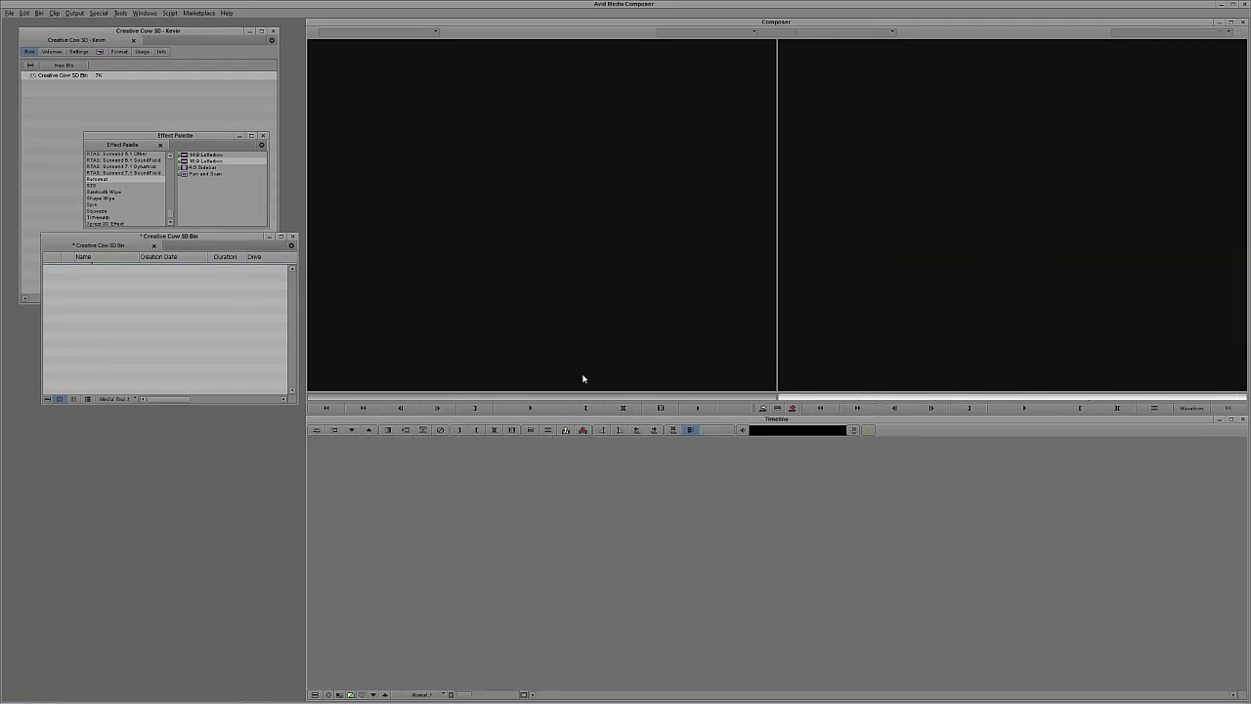
AMA Link the basketball .mov file back into the empty bin.
right_click(139, 303)
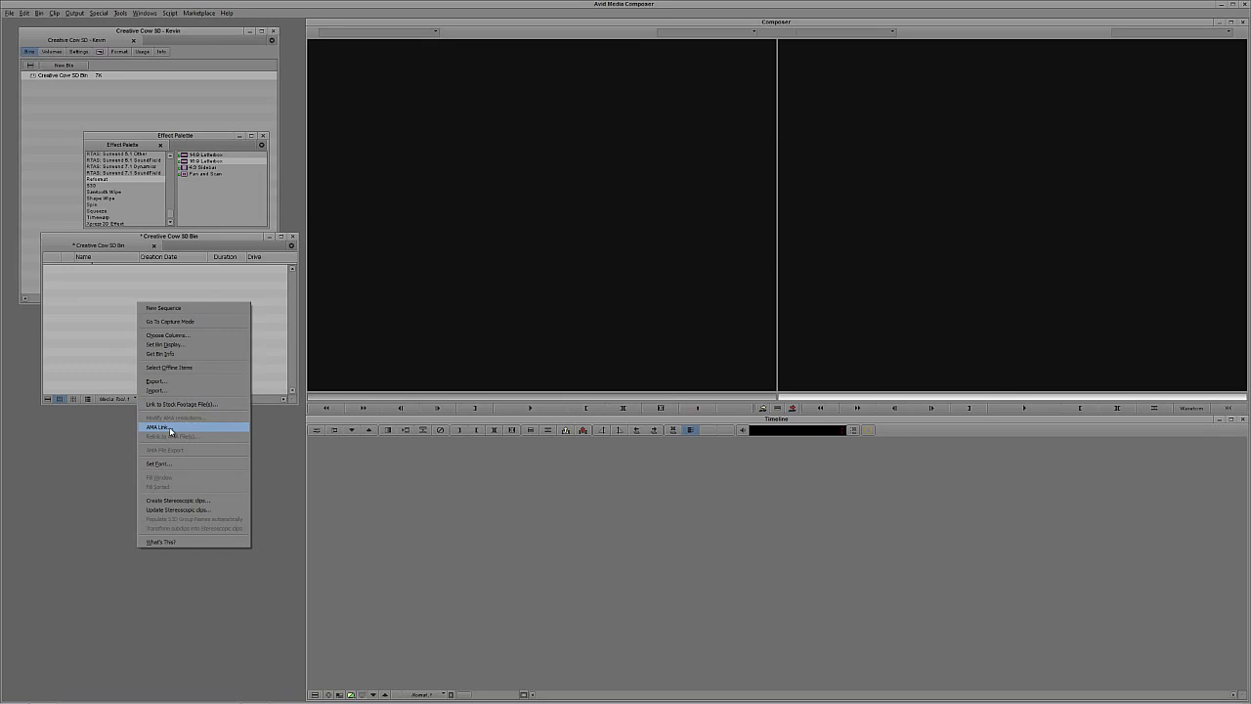
left_click(170, 430)
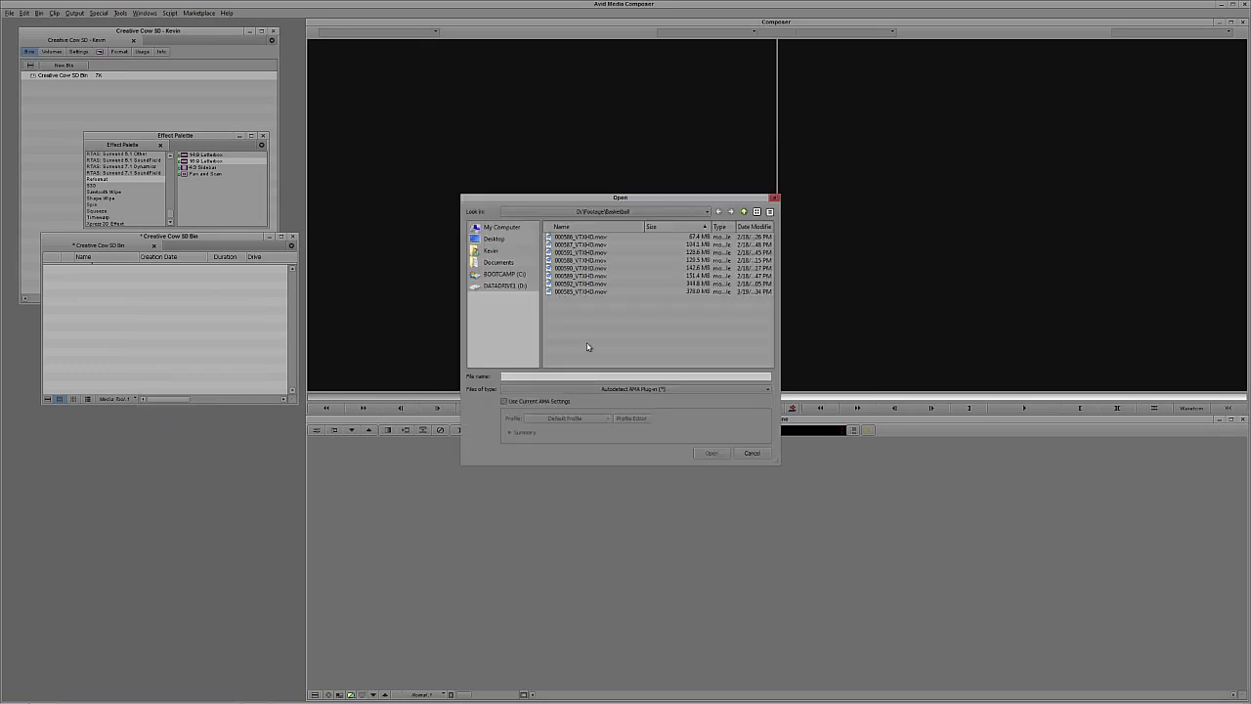
key("ctrl+a")
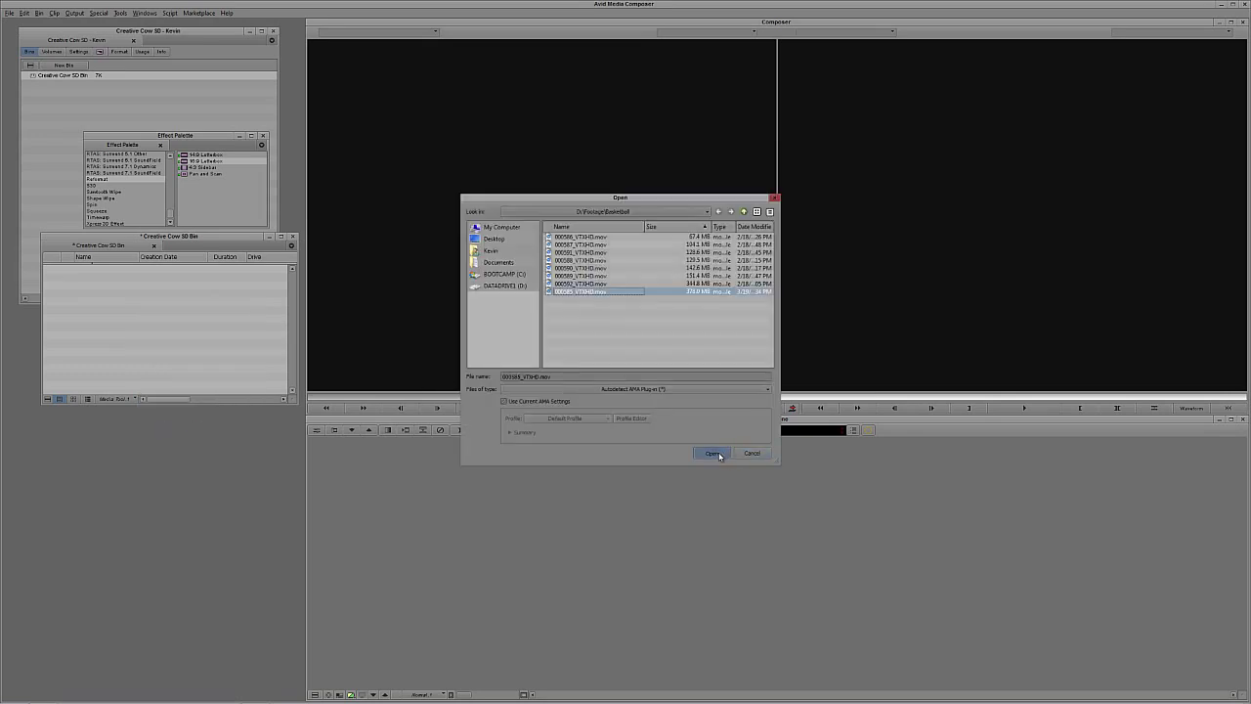
left_click(712, 452)
Load 000585_VTXHD in the source monitor and bring up its Source Settings.
double_click(68, 270)
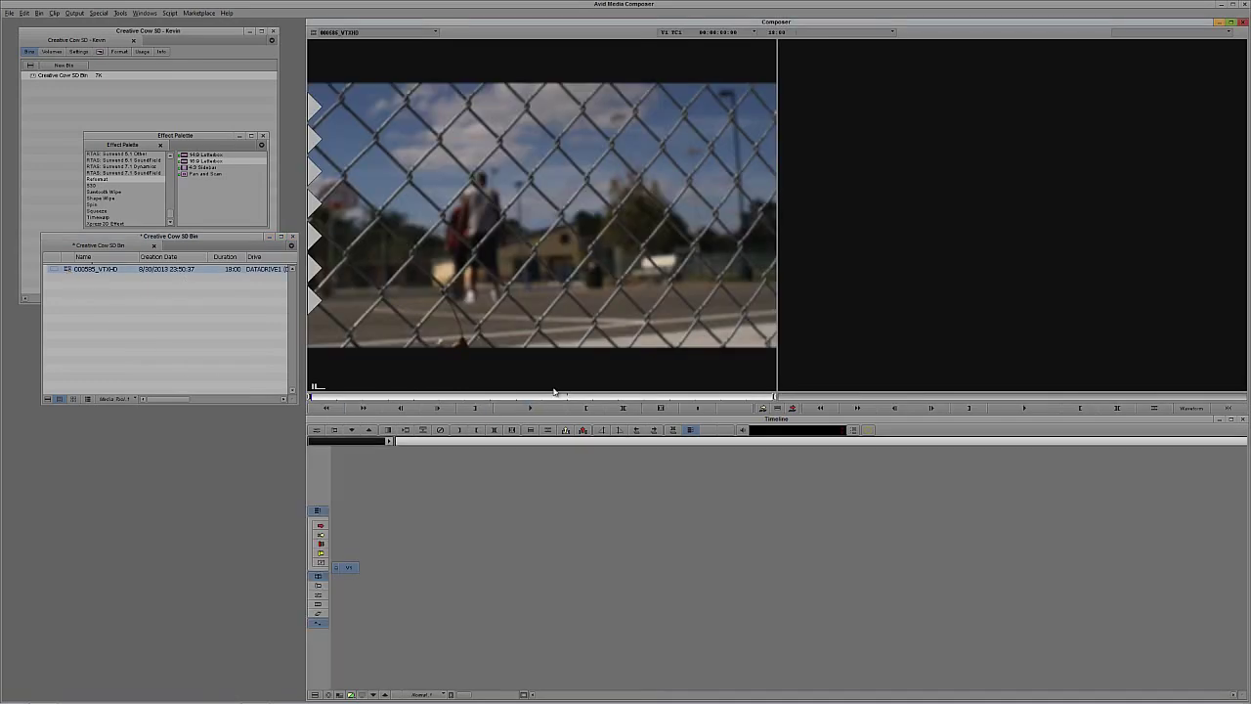
right_click(66, 272)
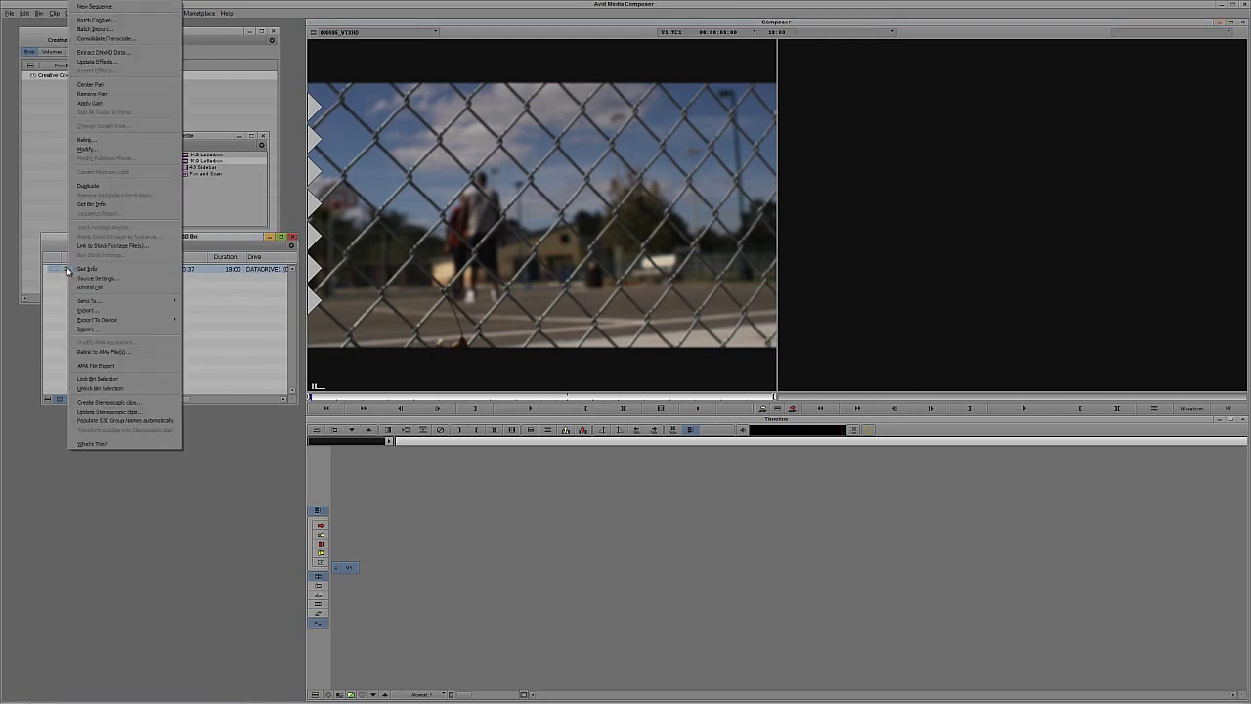
left_click(98, 279)
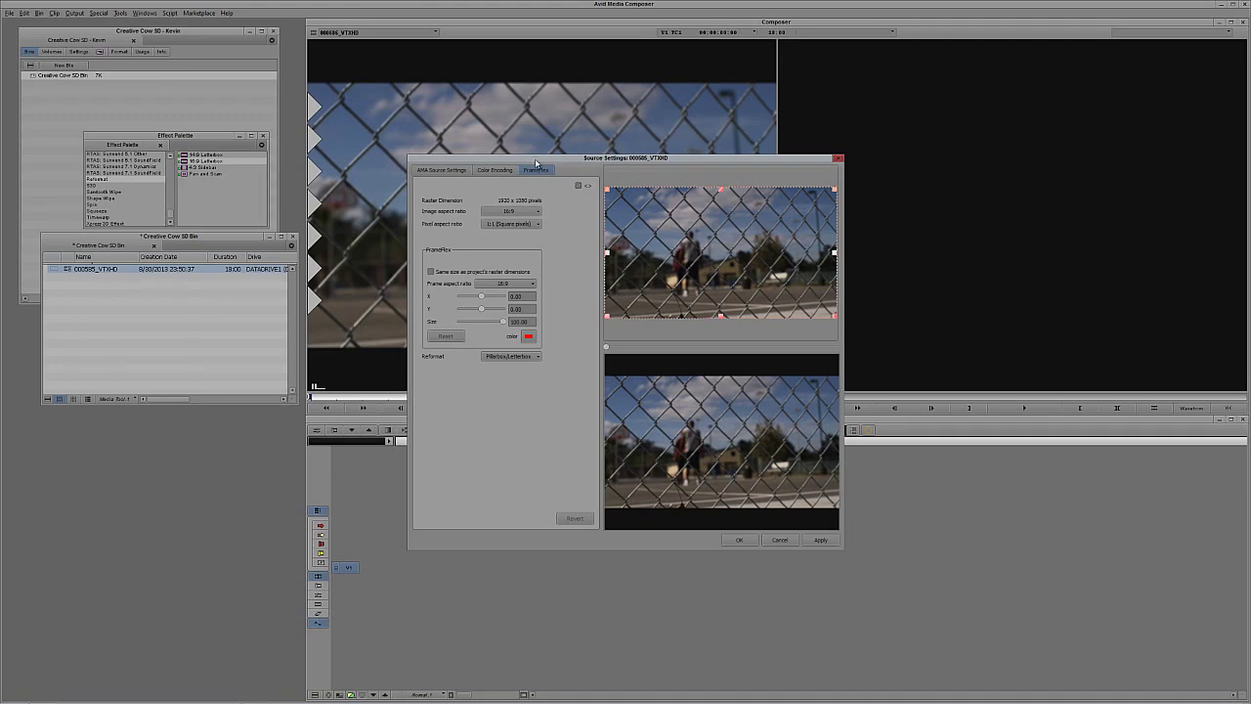
Change the clip's FrameFlex Reformat from Pillarbox/Letterbox to Stretch and apply it.
left_click_drag(537, 161, 173, 282)
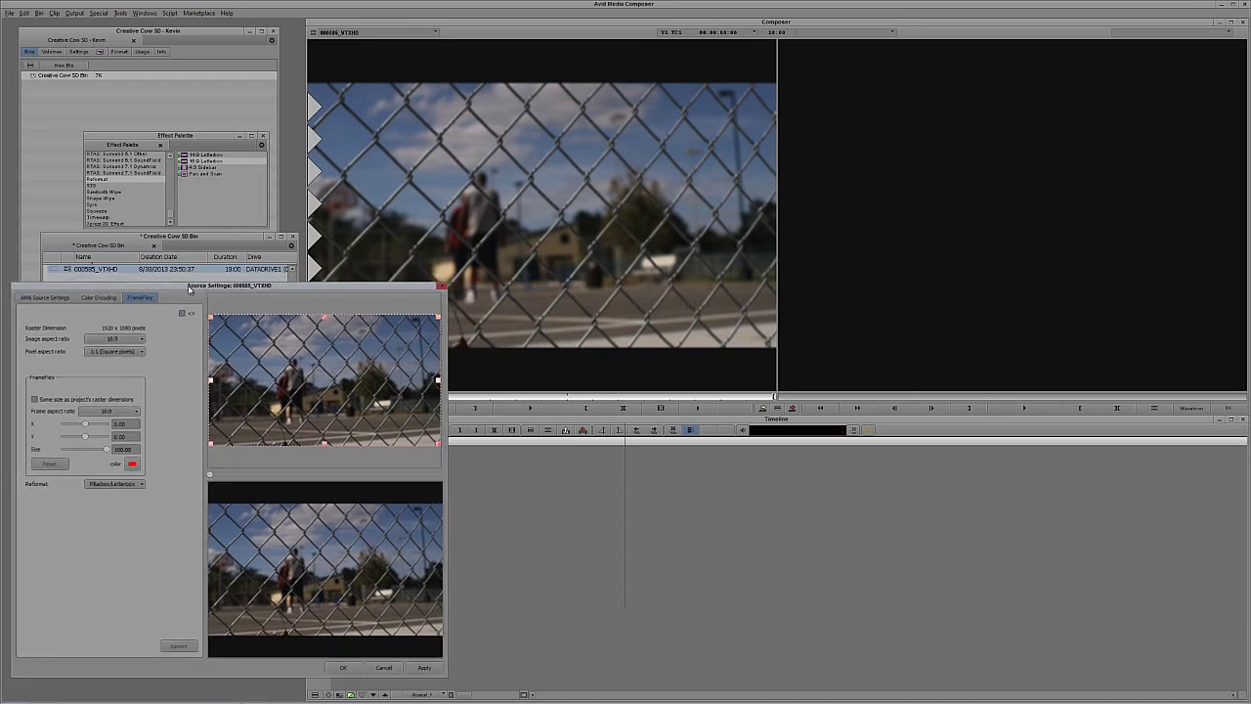
left_click_drag(223, 281, 186, 287)
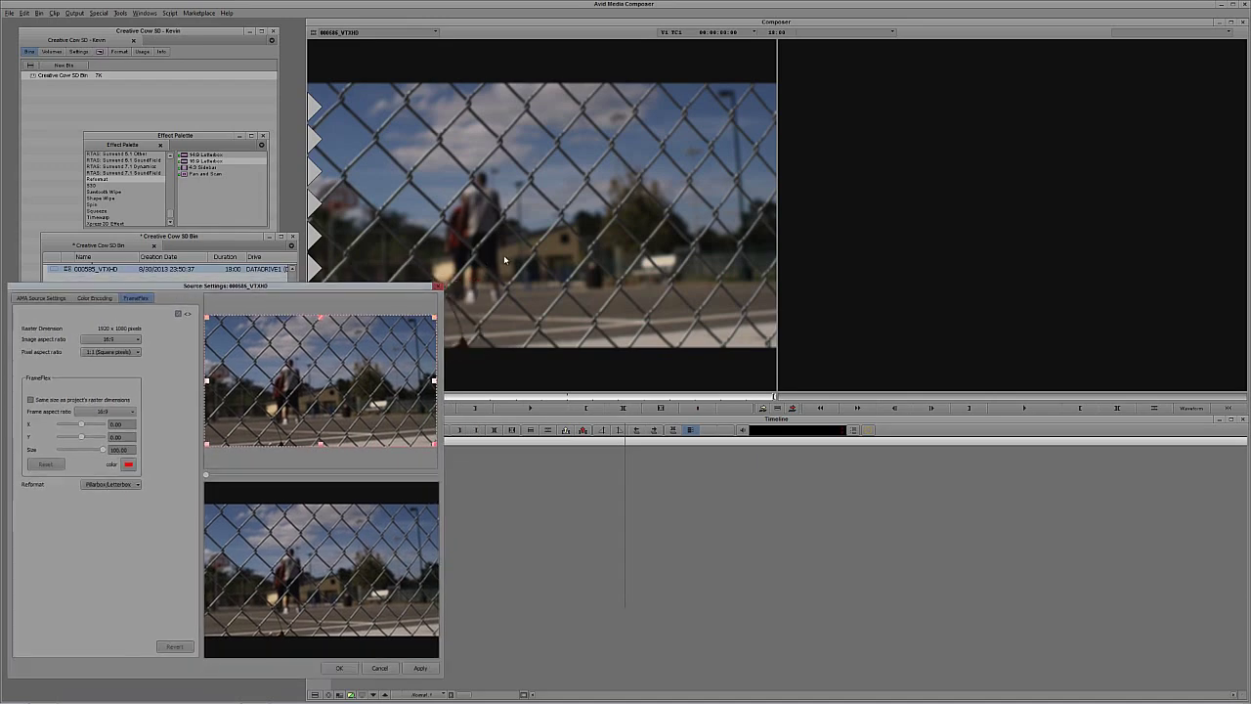
left_click(127, 484)
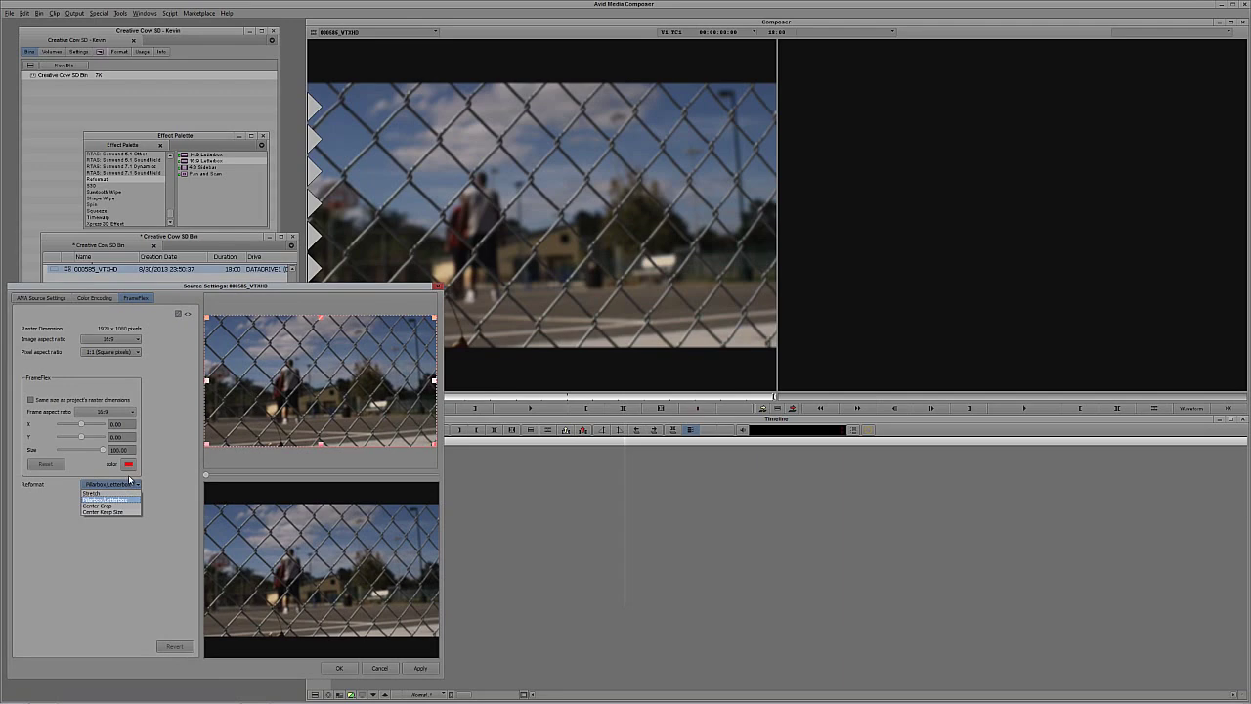
left_click(93, 493)
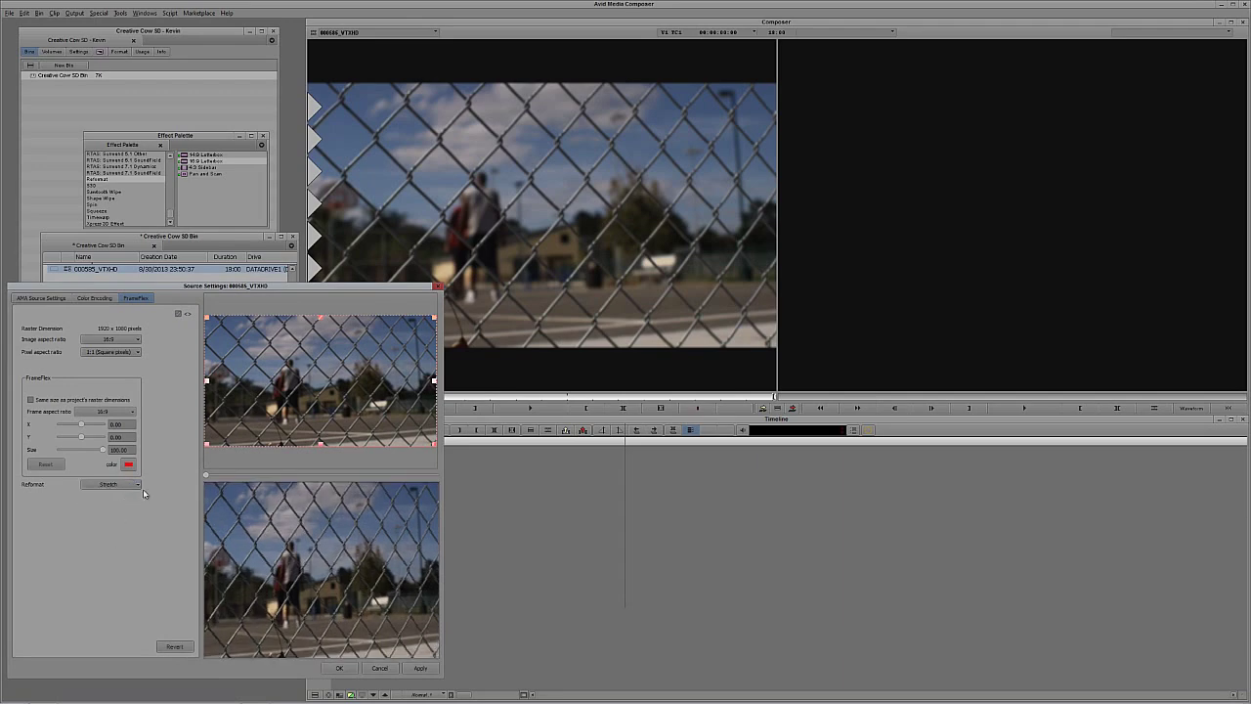
left_click_drag(225, 286, 228, 247)
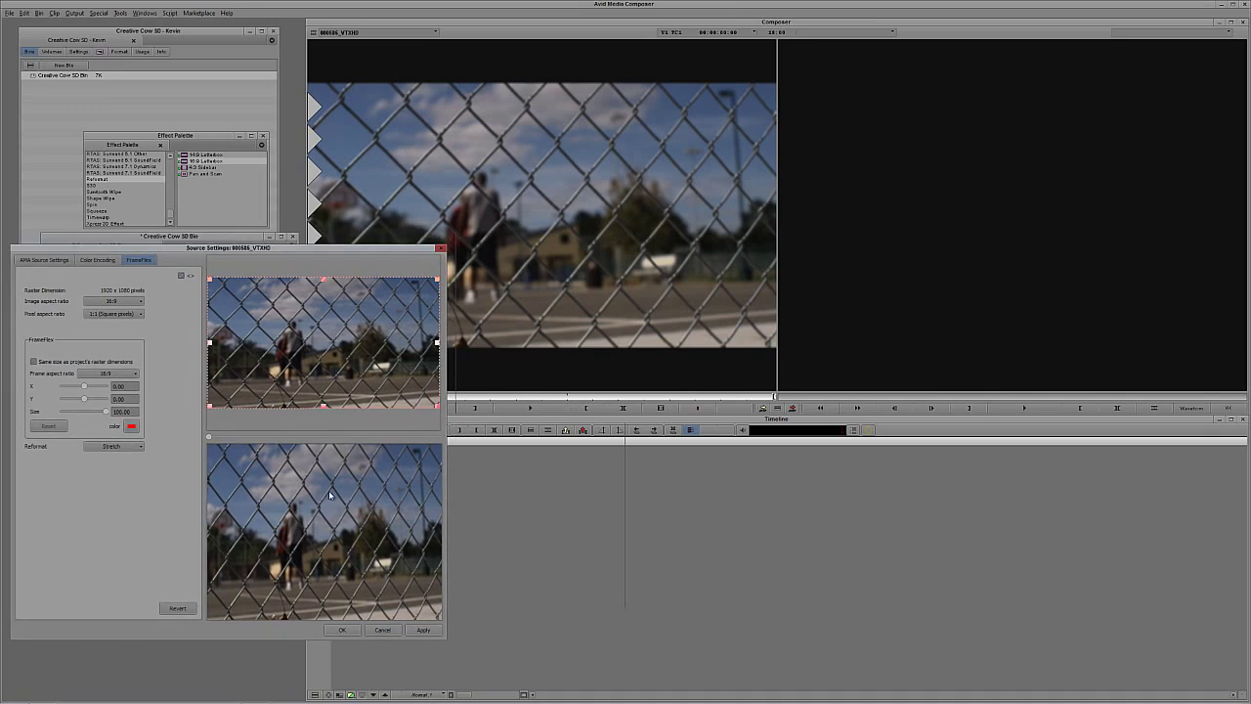
left_click(424, 631)
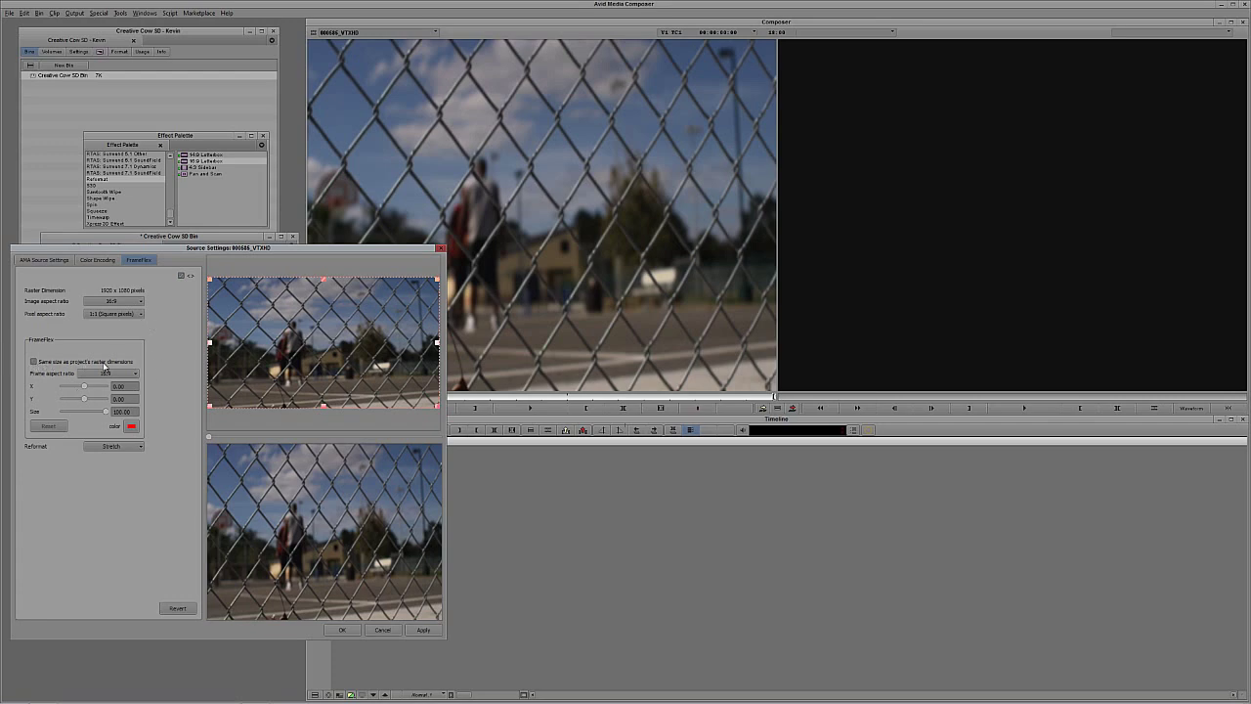
Enlarge and move the FrameFlex box to size 61.01 around the players, then apply Center Crop.
left_click(35, 362)
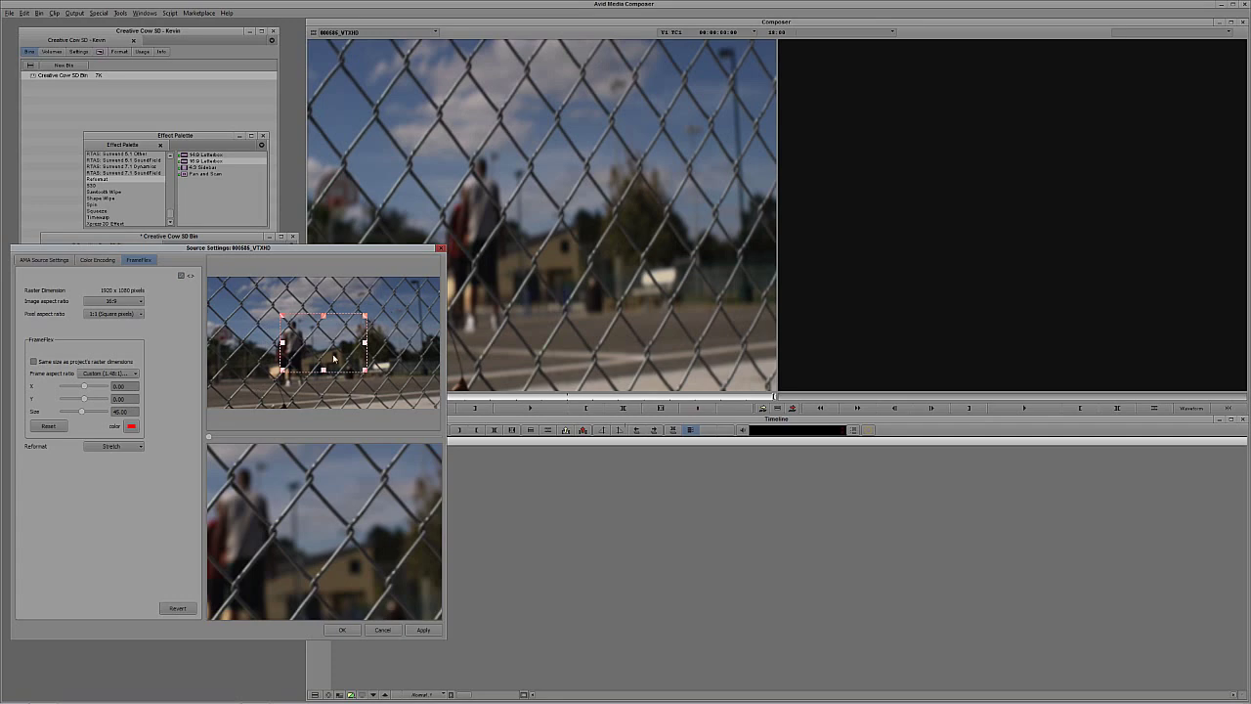
left_click_drag(333, 359, 302, 376)
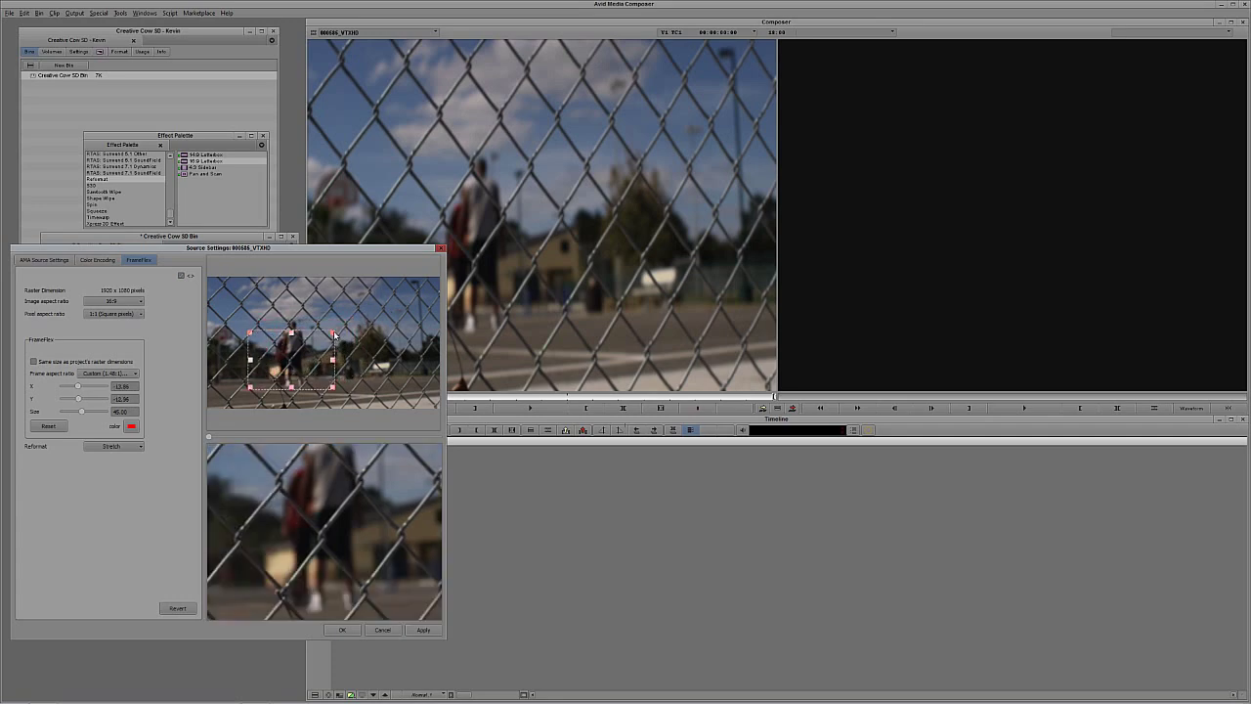
mouse_move(333, 333)
left_mouse_down()
mouse_move(384, 308)
mouse_move(324, 344)
left_mouse_up()
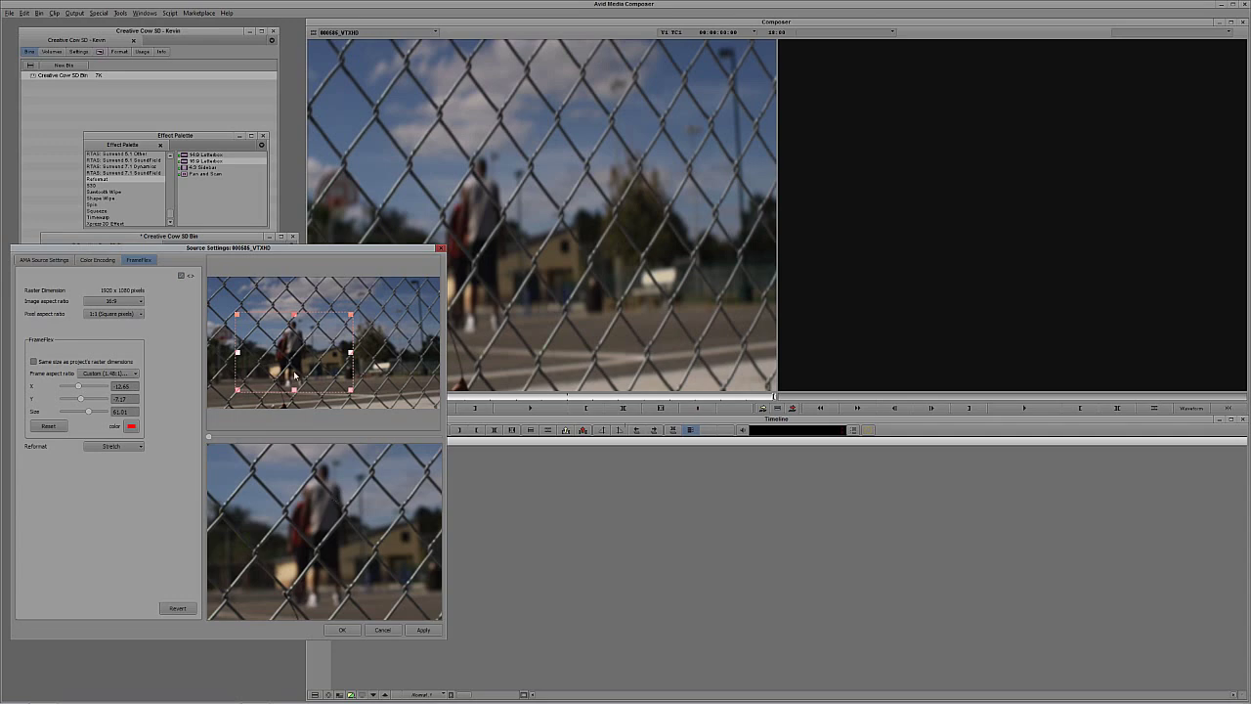
left_click(133, 447)
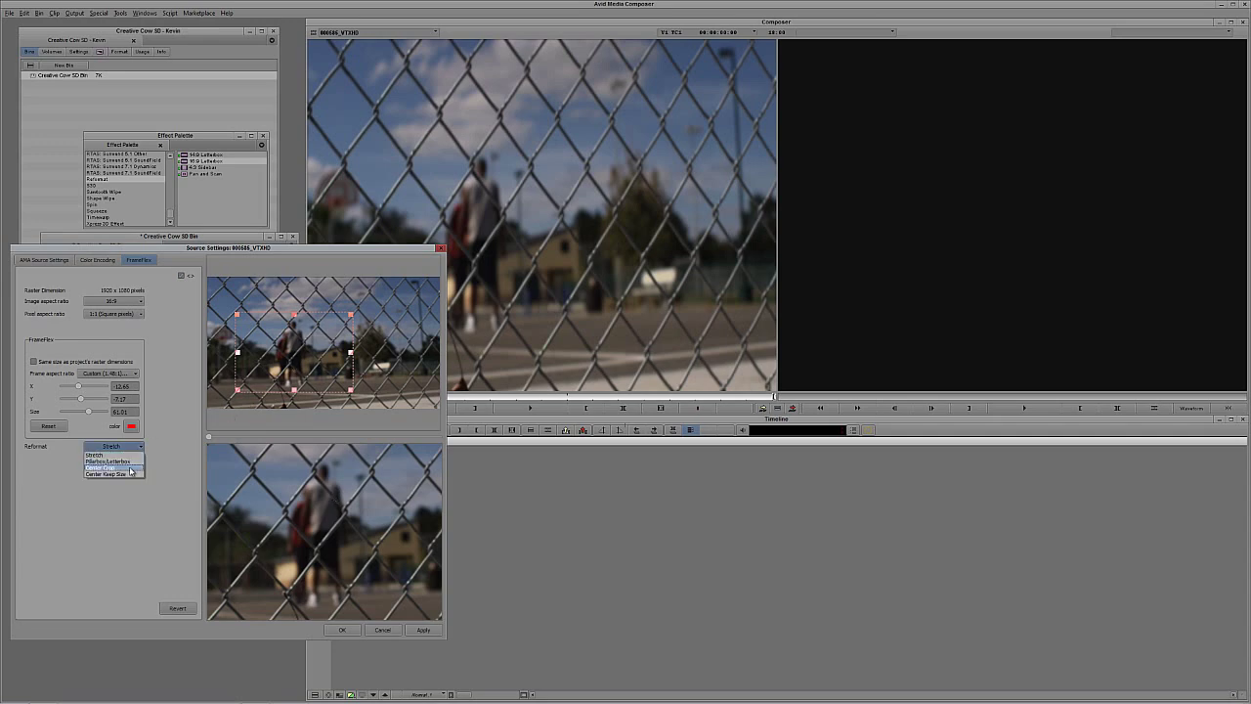
left_click(129, 466)
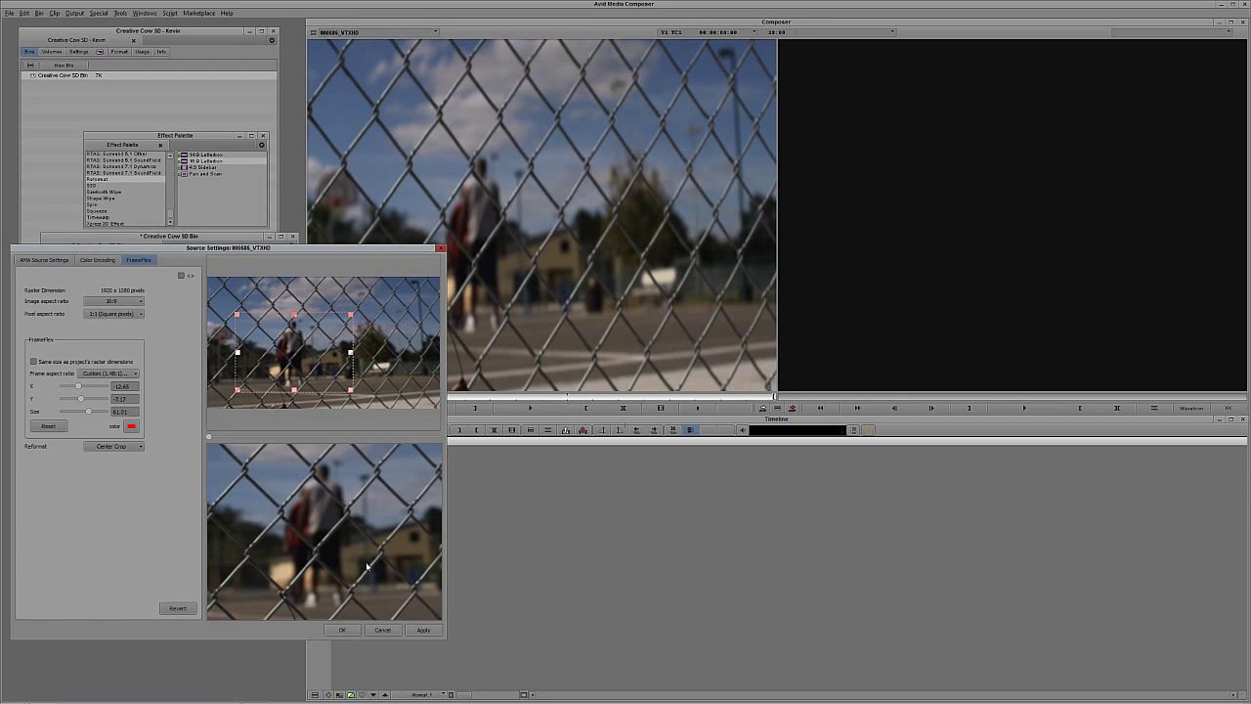
left_click(421, 631)
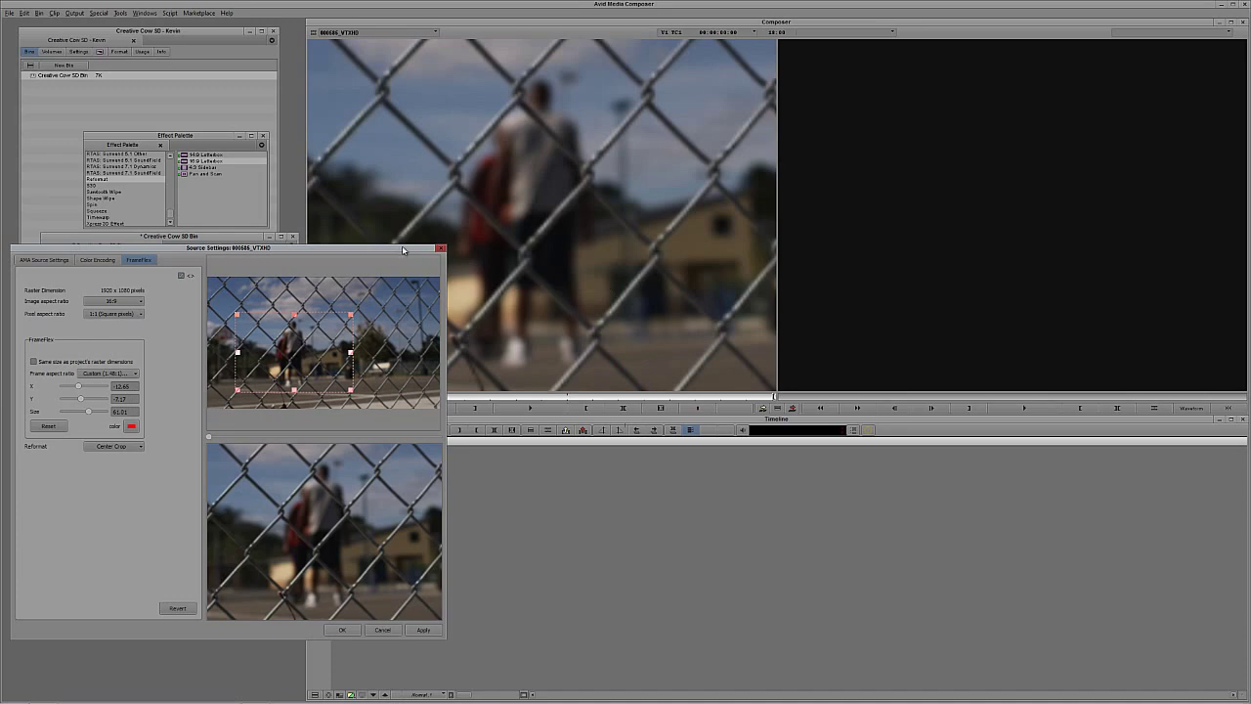
Accept Source Settings with OK, keeping the Center Crop reframing on 000585_VTXHD.
left_click_drag(400, 251, 522, 169)
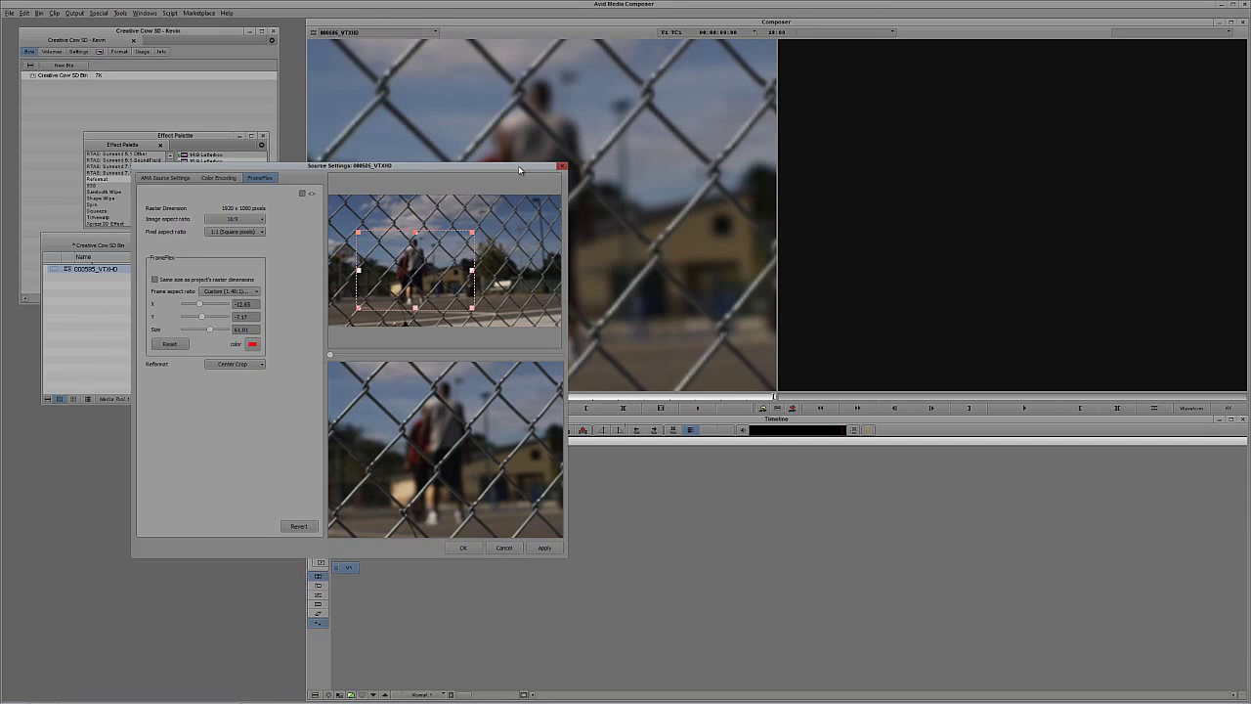
left_click_drag(518, 165, 472, 149)
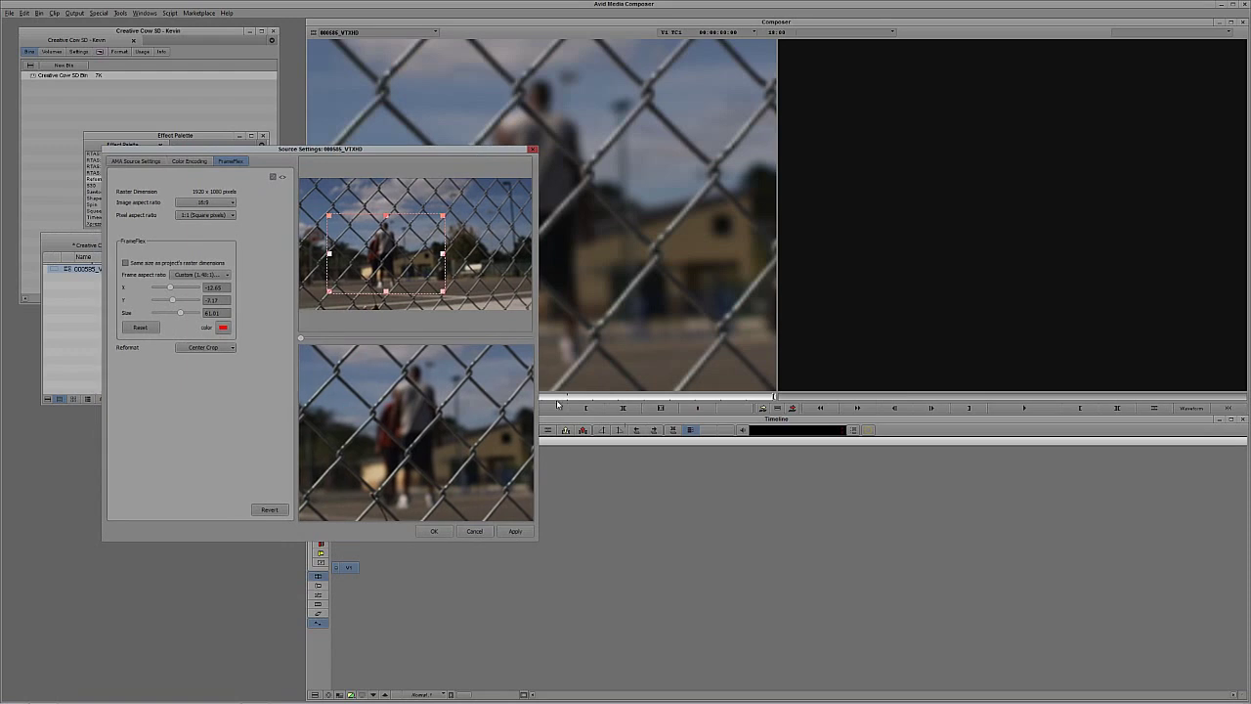
left_click(434, 530)
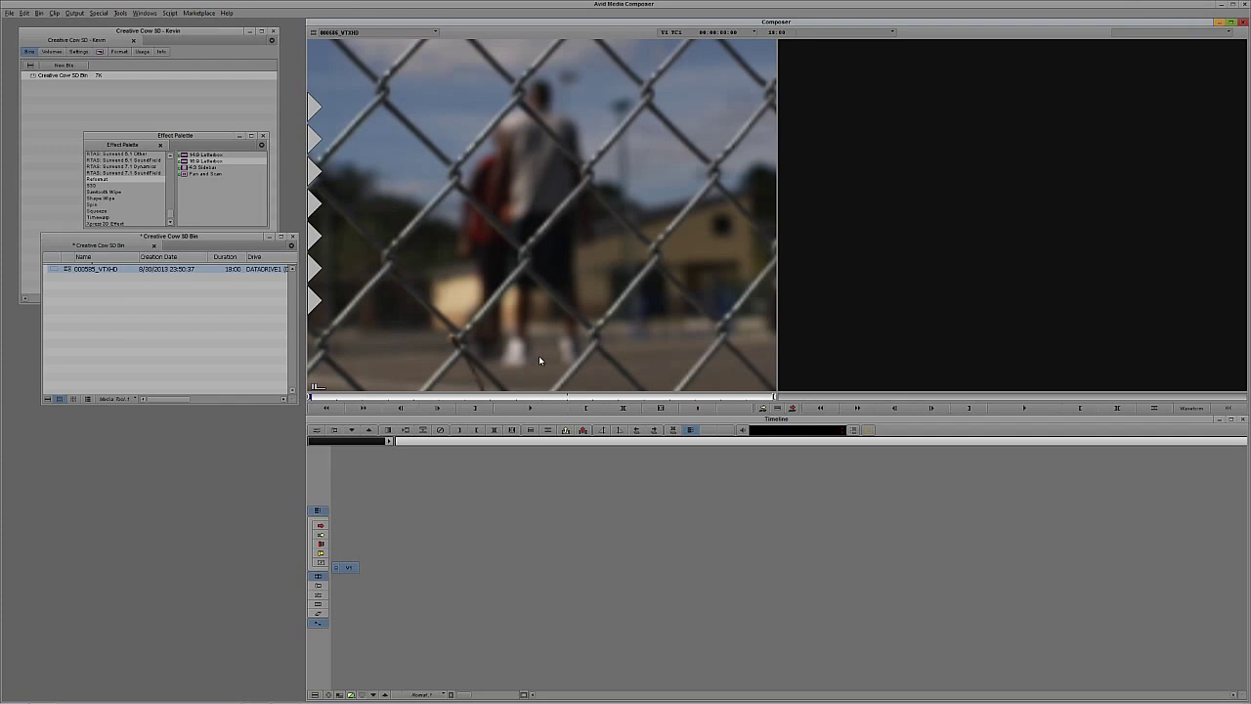
Edit 000585_VTXHD onto V1 of Untitled Sequence.03 and bring up its FrameFlex effect parameters mid-sequence.
key("b")
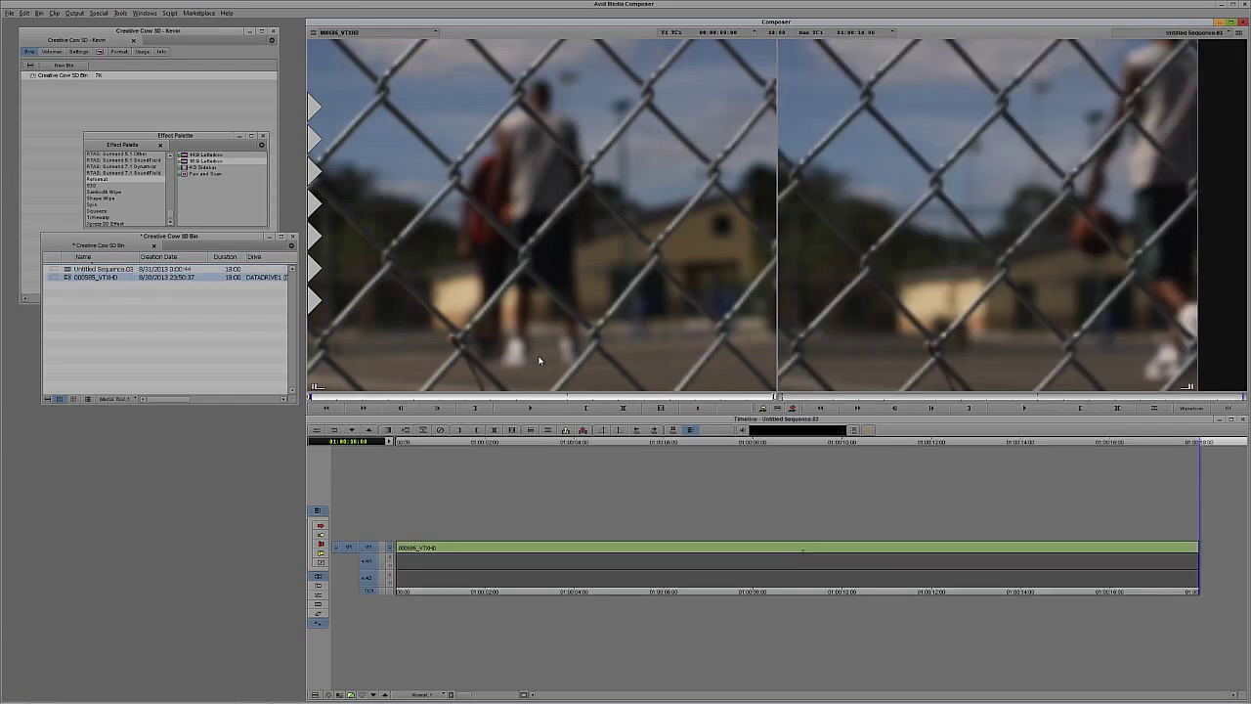
left_click_drag(732, 551, 886, 552)
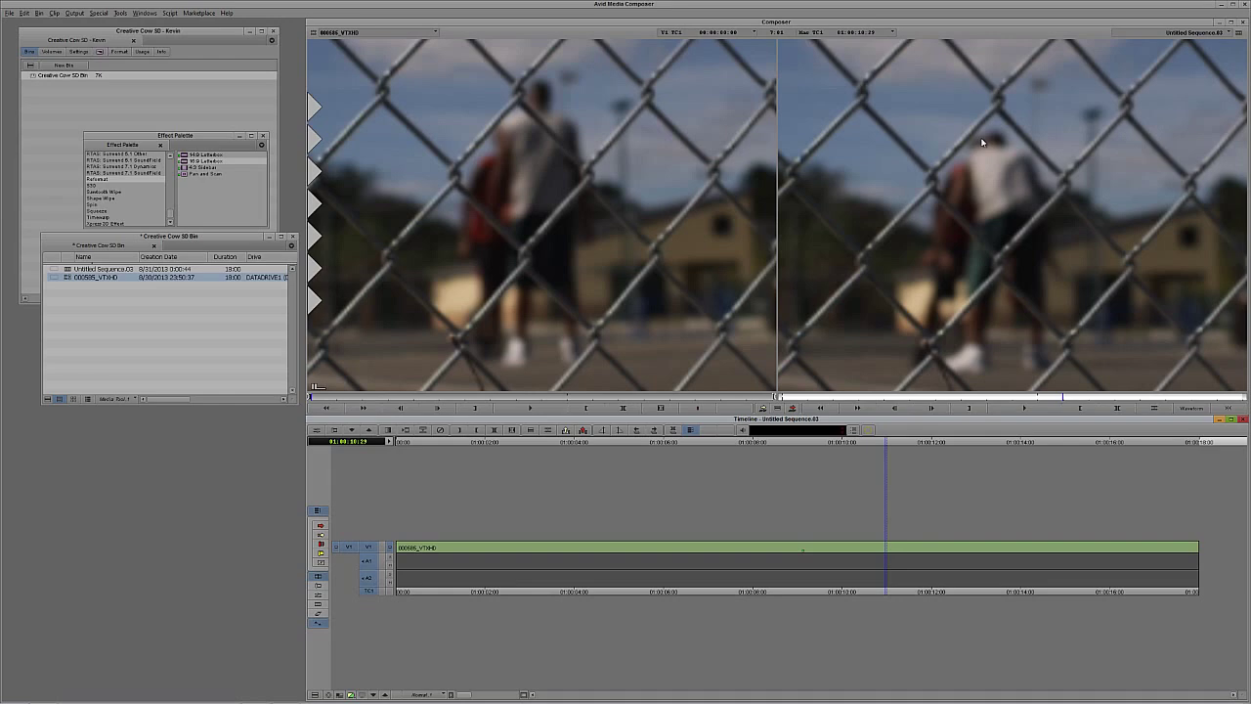
key("ctrl+8")
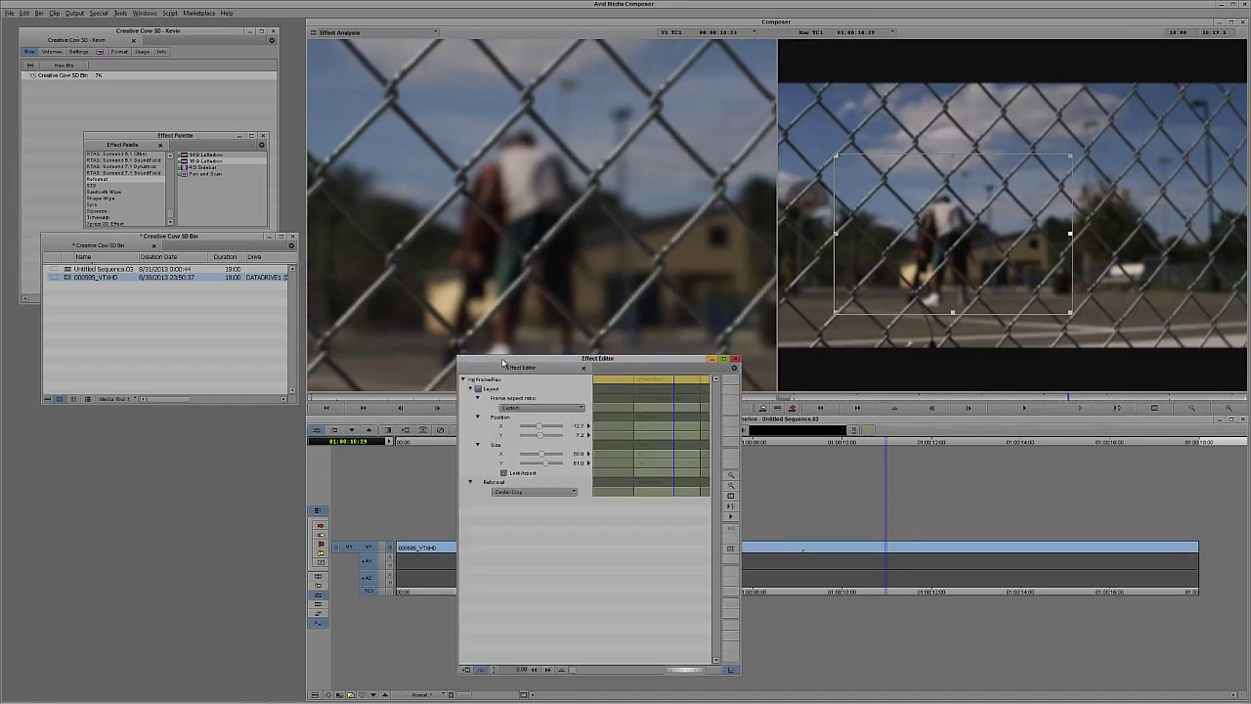
Reopen Source Settings for 000585_VTXHD from the bin, placed beside the Effect Editor.
left_click_drag(613, 363, 172, 246)
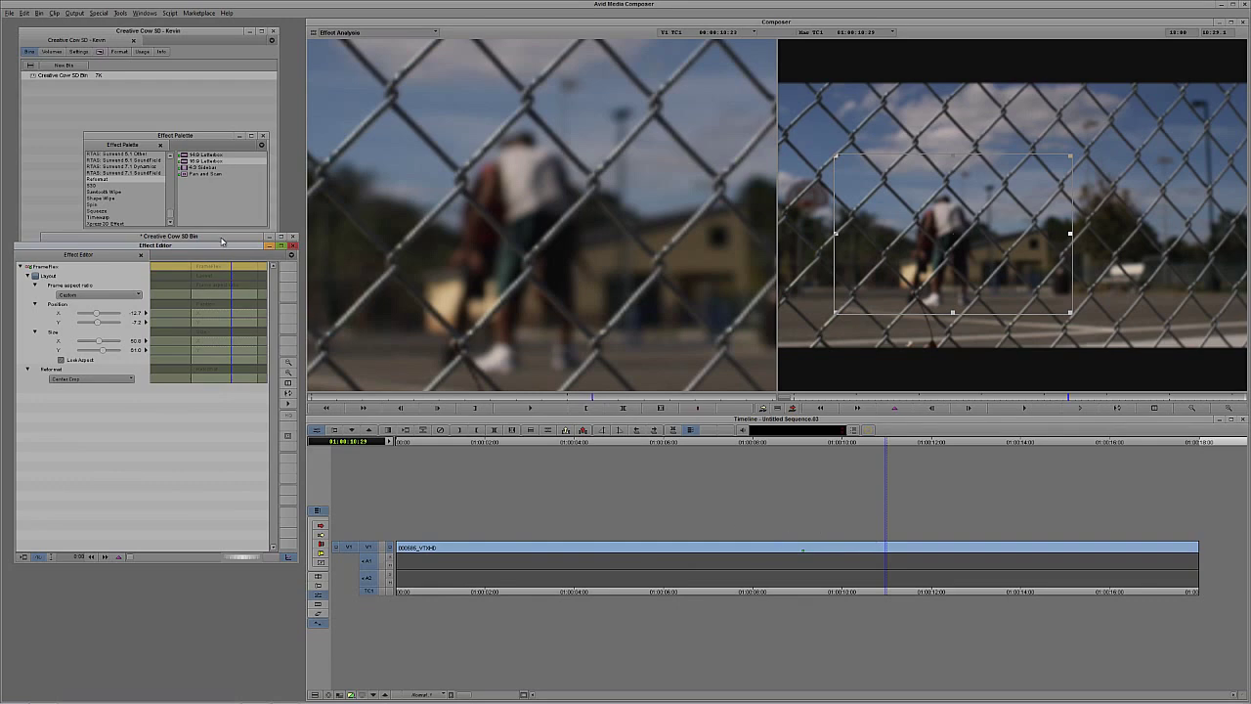
left_click_drag(223, 239, 246, 342)
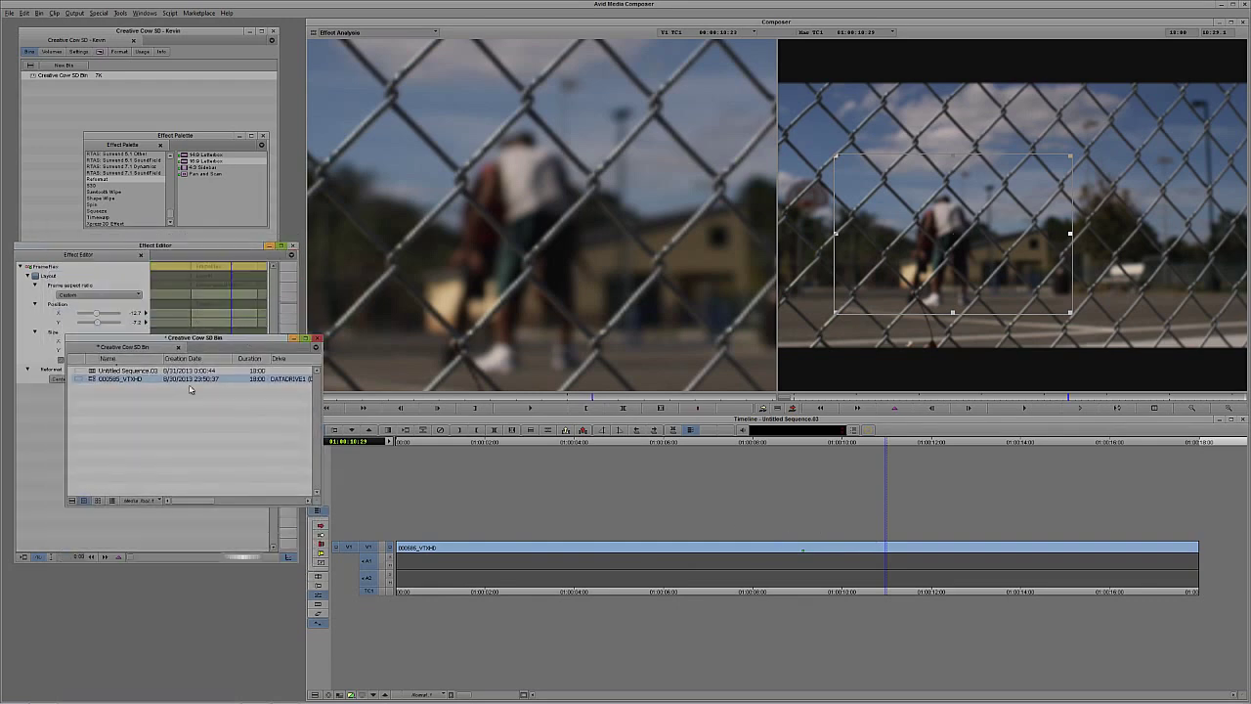
right_click(93, 381)
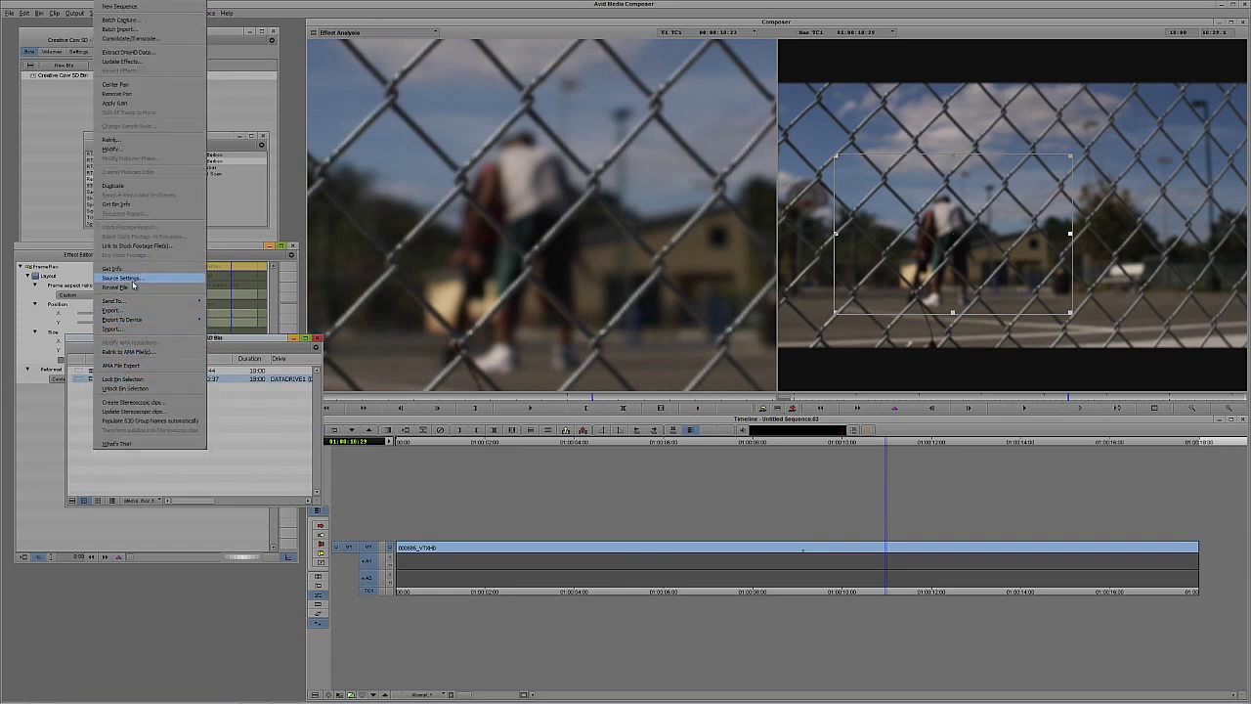
left_click(121, 278)
left_click_drag(677, 161, 571, 36)
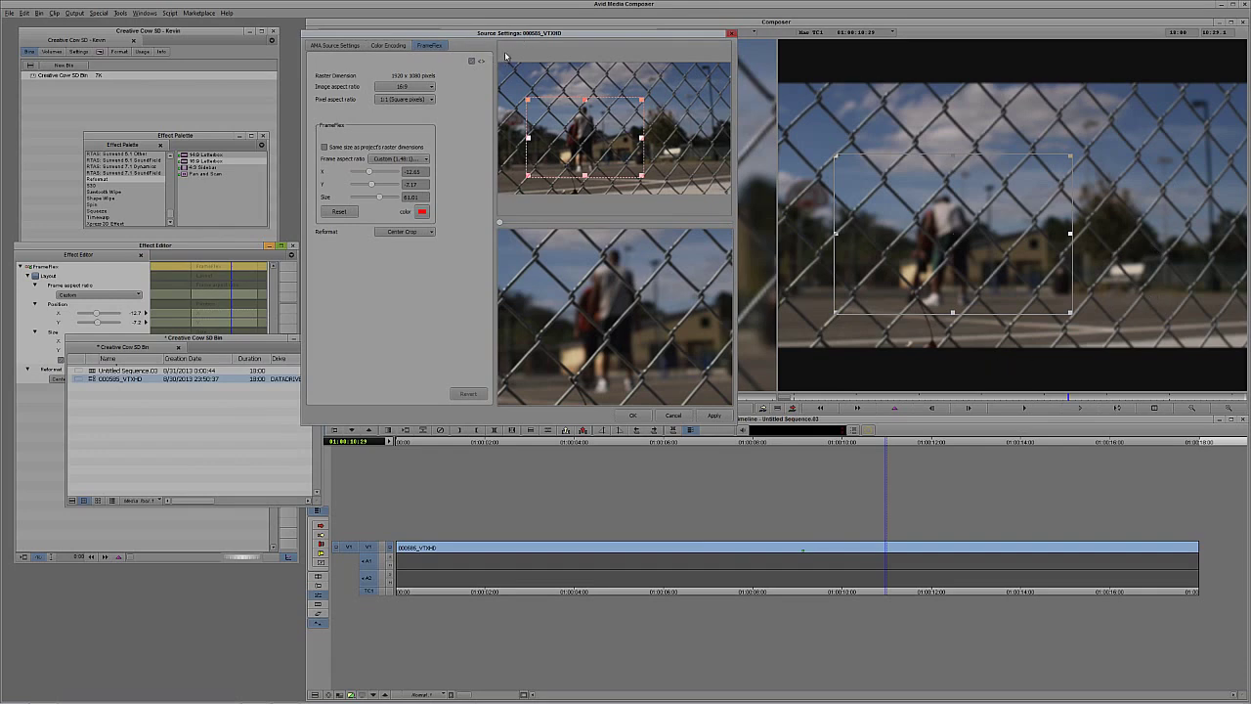
Close Source Settings and keyframe the FrameFlex box panning right to follow the players.
left_click(731, 35)
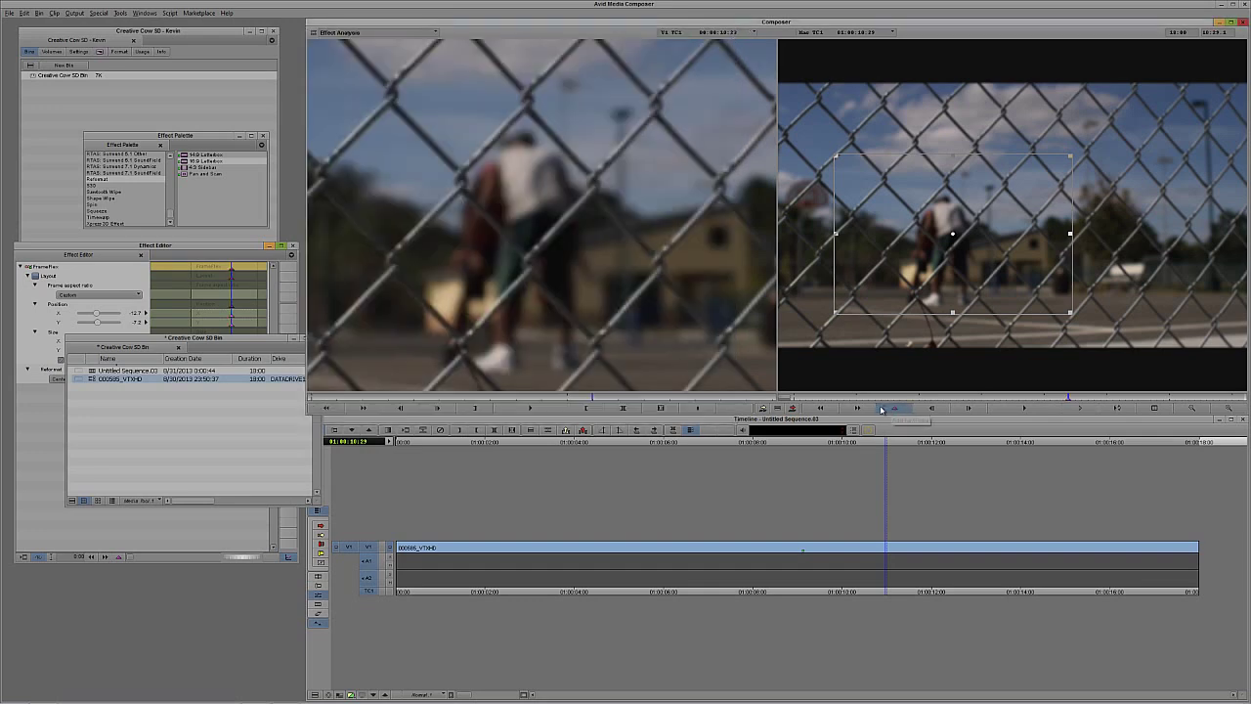
key("space")
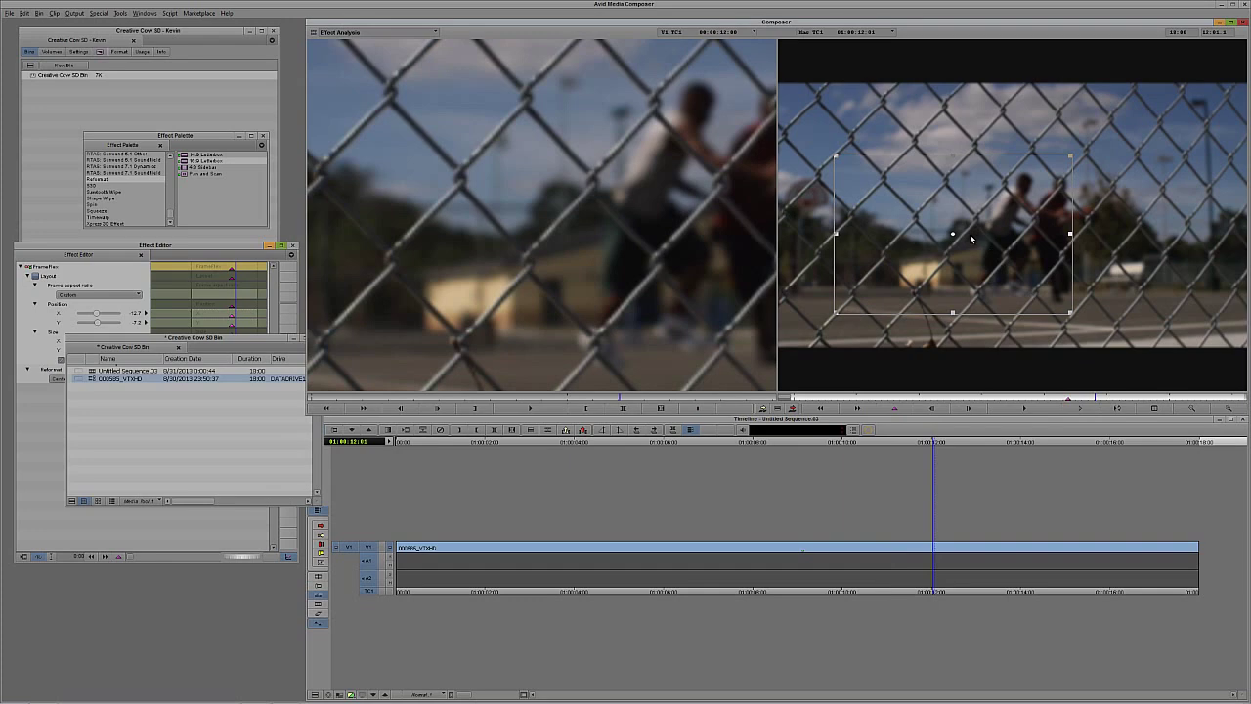
left_click_drag(940, 249, 1011, 247)
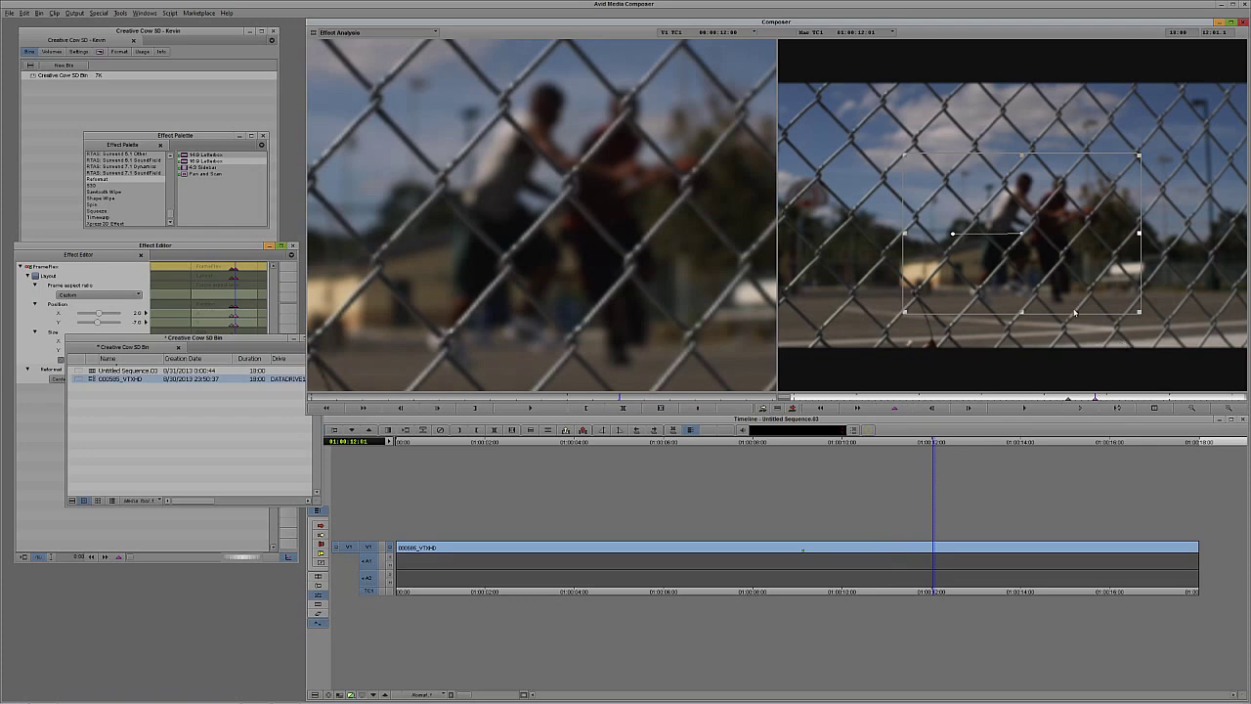
left_click_drag(1069, 306, 1112, 283)
key("space")
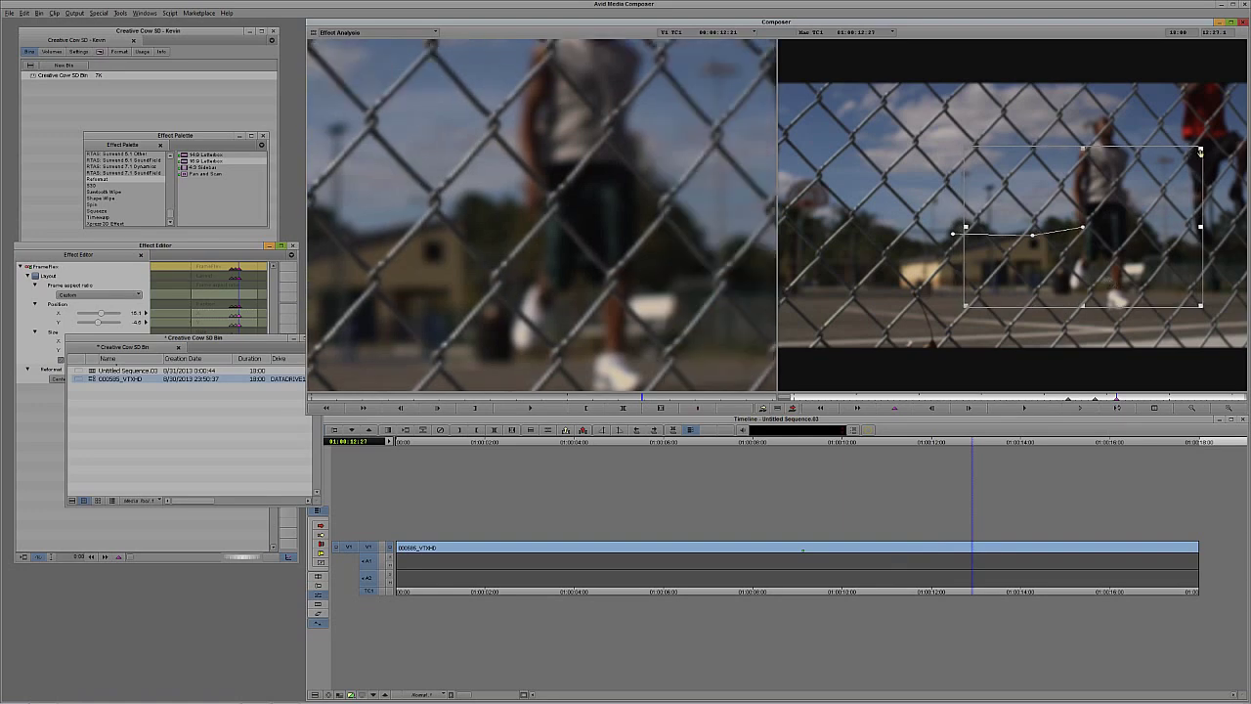
Keyframe the box widening and shifting at later moments, then scrub back to review.
left_click_drag(1202, 149, 1242, 124)
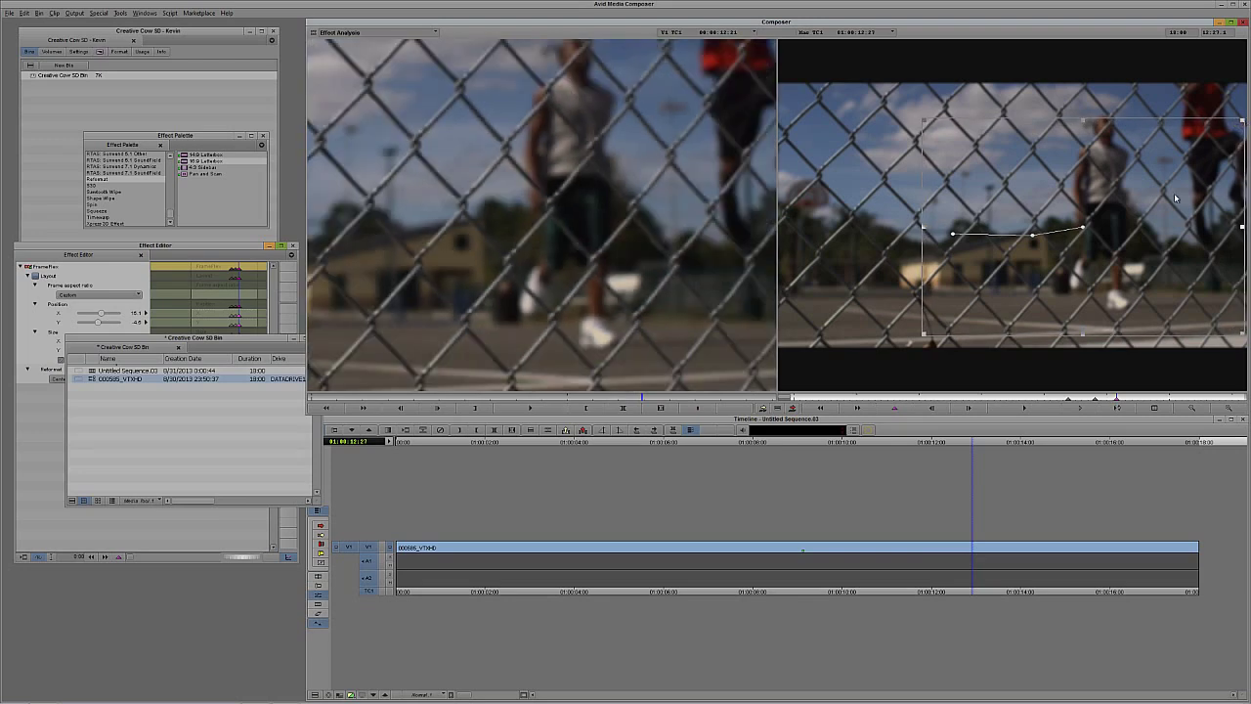
left_click_drag(1174, 193, 1190, 168)
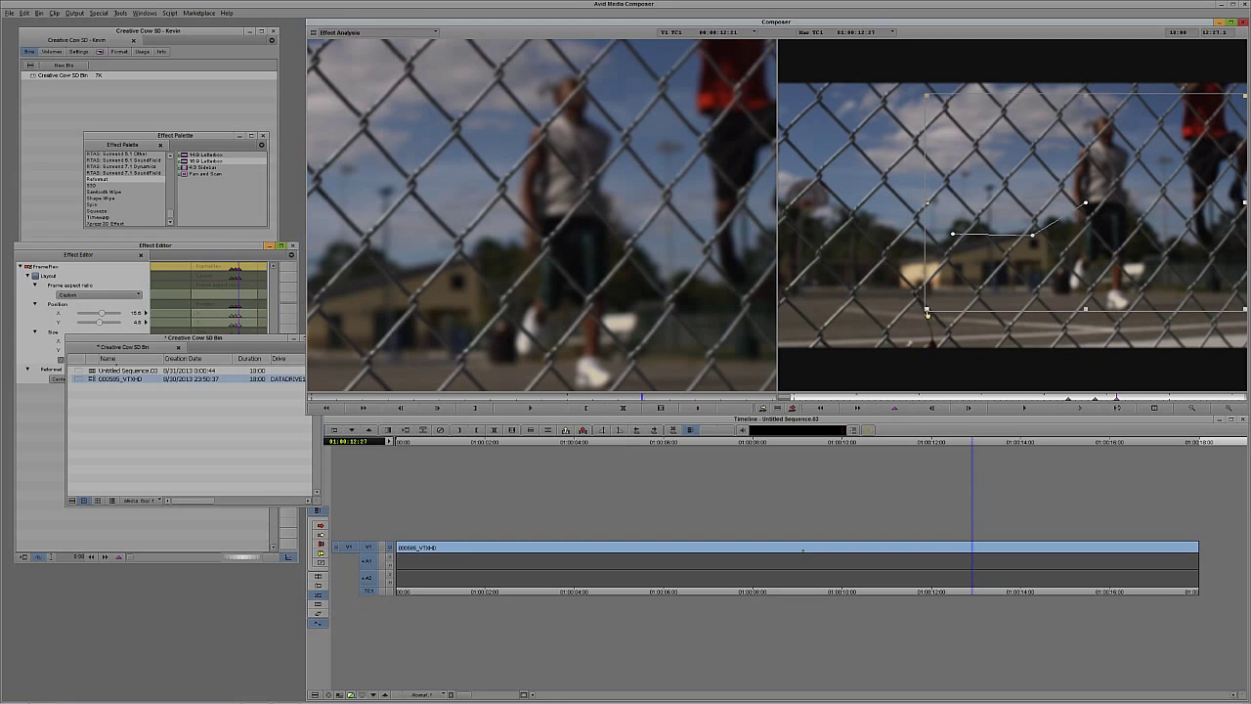
left_click_drag(994, 259, 992, 274)
left_click_drag(1231, 102, 1244, 85)
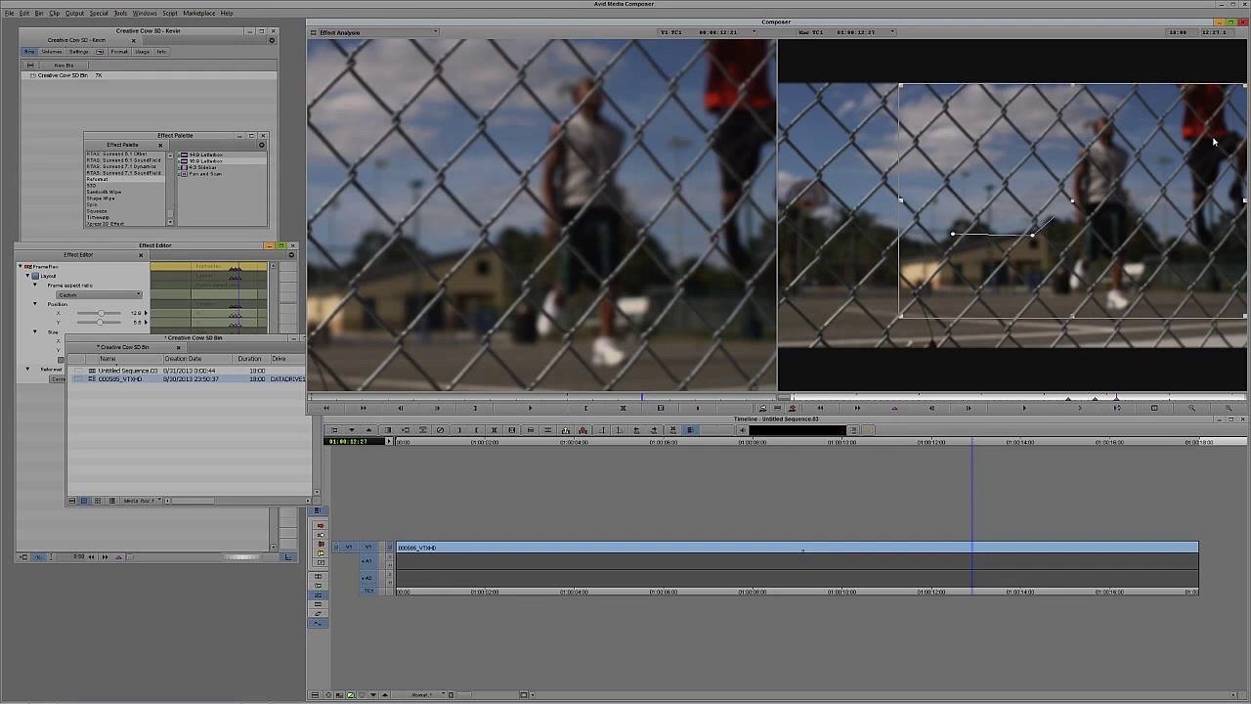
left_click(1139, 399)
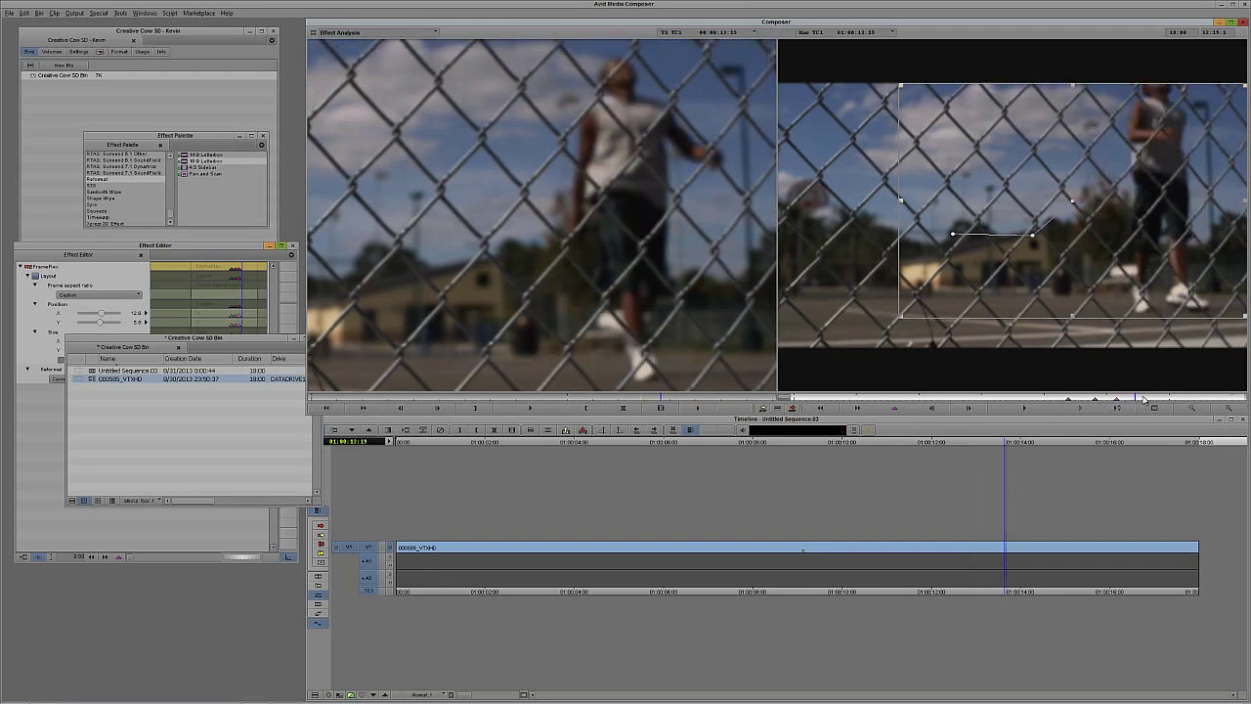
left_click_drag(1148, 401, 1068, 413)
left_click(776, 533)
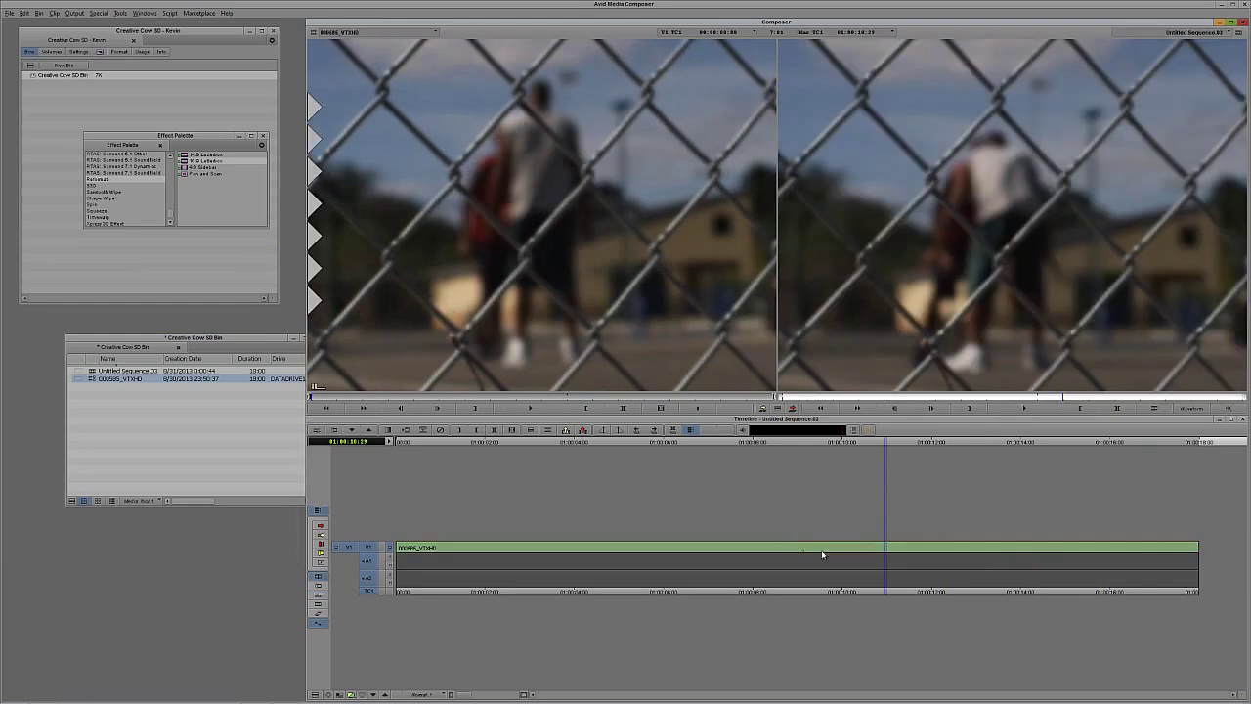
left_click_drag(821, 550, 783, 551)
key("space")
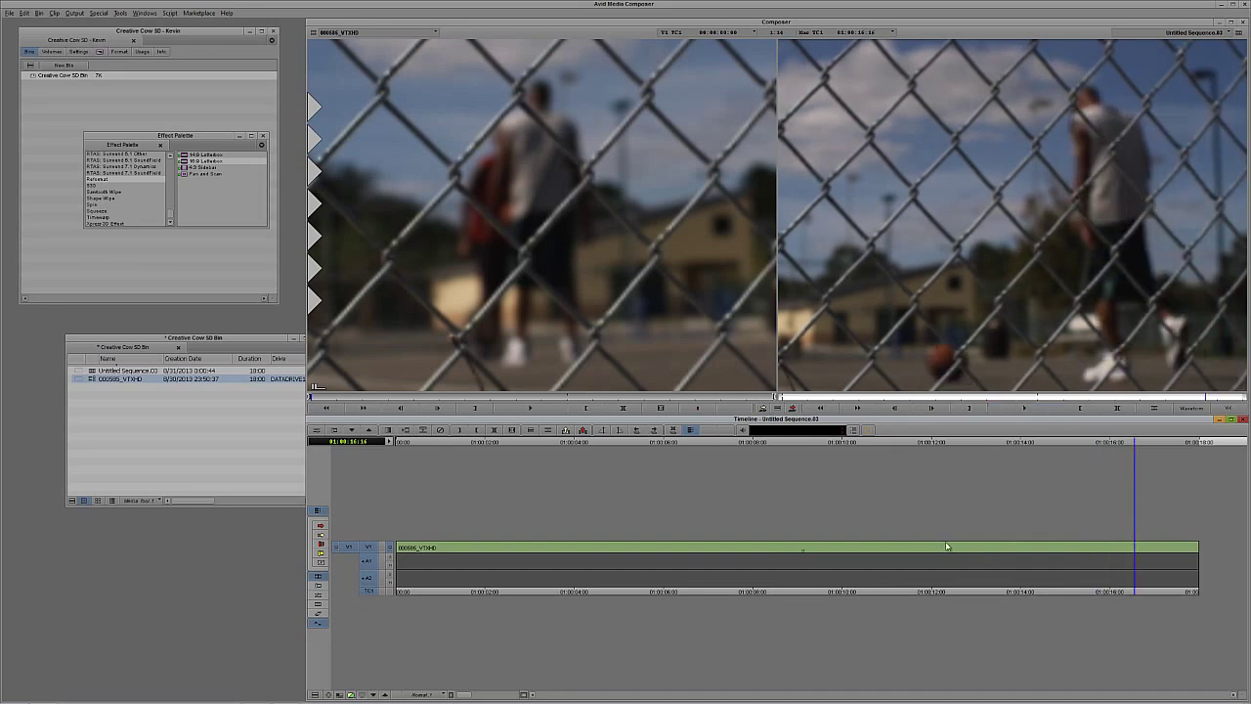
mouse_move(925, 548)
left_mouse_down()
mouse_move(865, 550)
mouse_move(933, 533)
left_mouse_up()
key("ctrl+8")
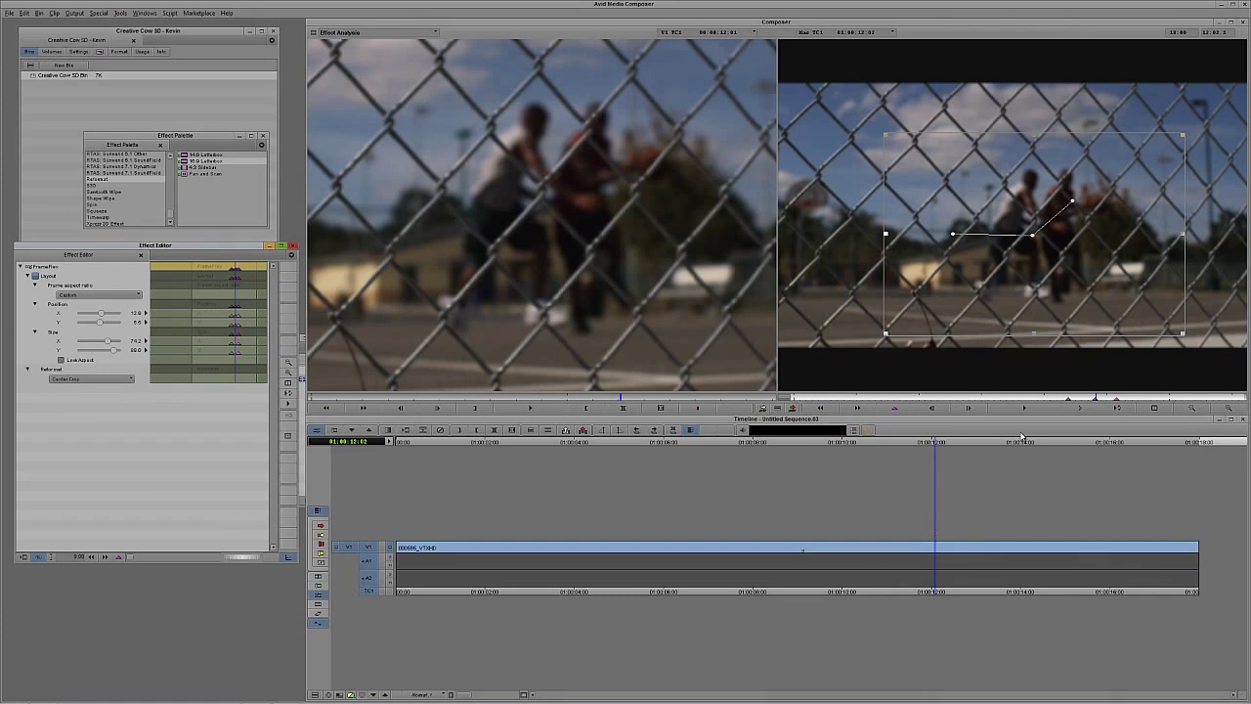
key("Left")
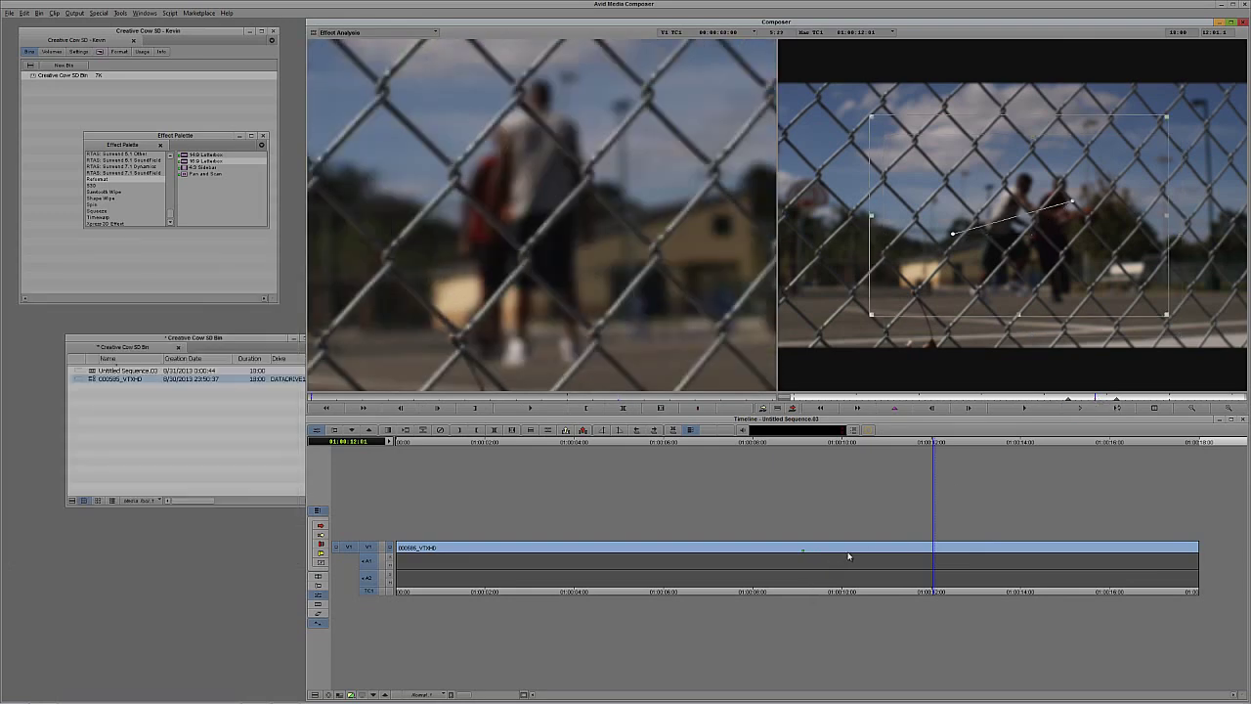
left_click(832, 553)
key("space")
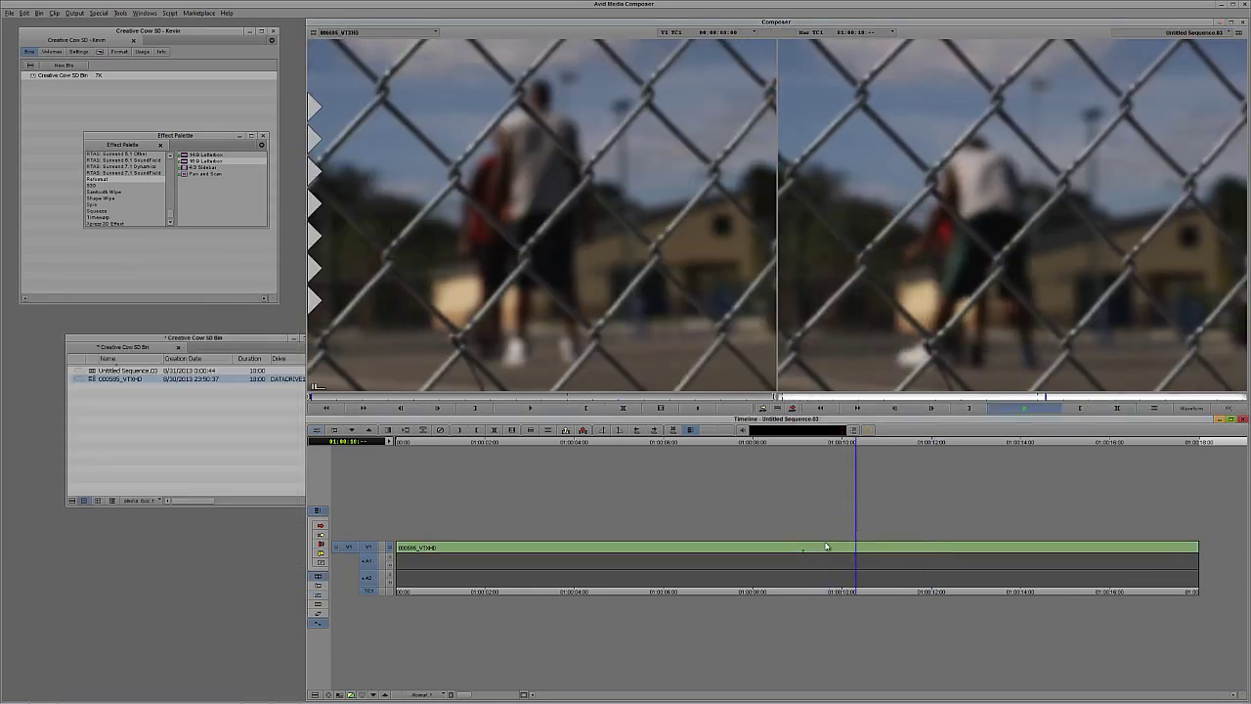